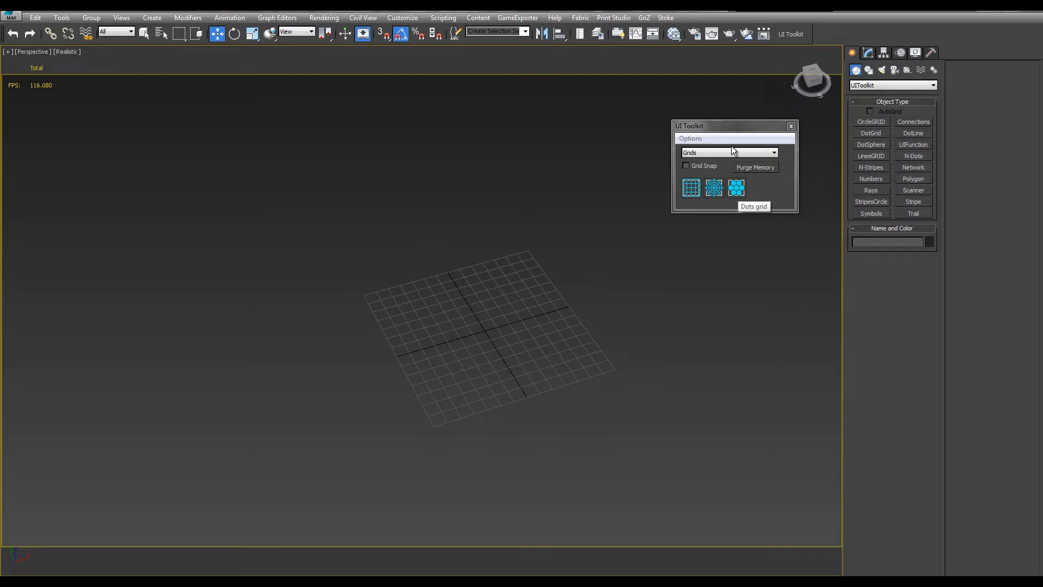
# Create a dot grid about 266 long and 211 wide over the home grid, with the UI Toolkit window moved aside
pyautogui.moveTo(734, 127); pyautogui.dragTo(126, 161)
pyautogui.click(129, 176)
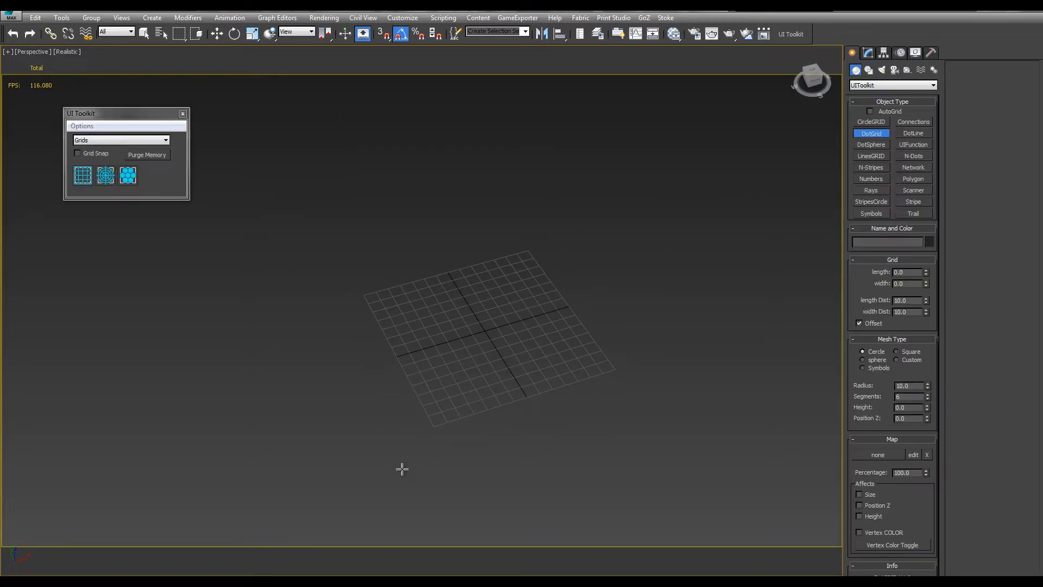
pyautogui.moveTo(400, 467); pyautogui.dragTo(602, 216)
pyautogui.moveTo(722, 242); pyautogui.dragTo(574, 240, button='middle')
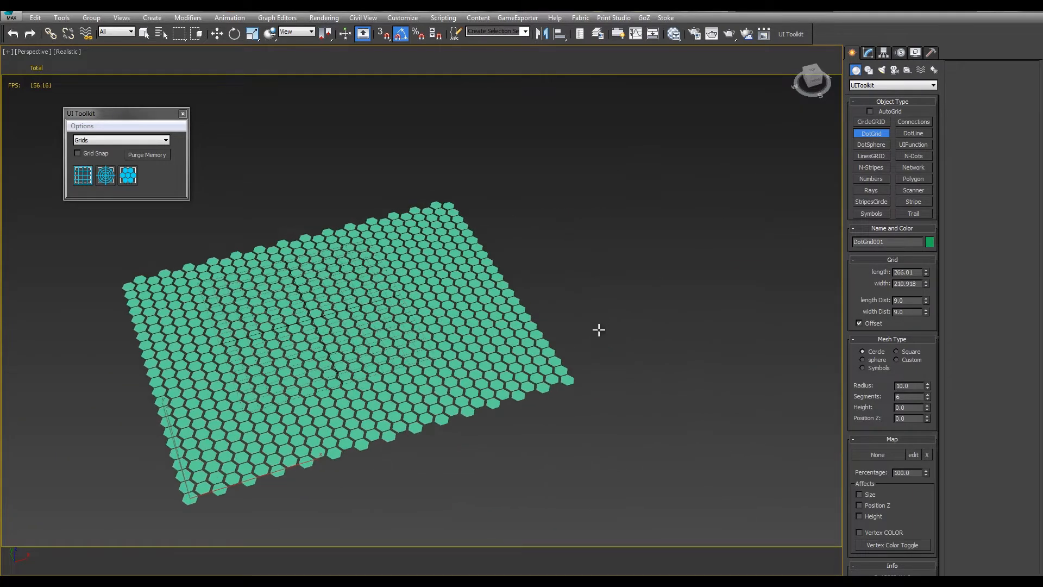
# Draw two additional dot grids beside the first, about 196 by 142 and 176 by 63
pyautogui.rightClick(599, 331)
pyautogui.moveTo(684, 264); pyautogui.dragTo(672, 161)
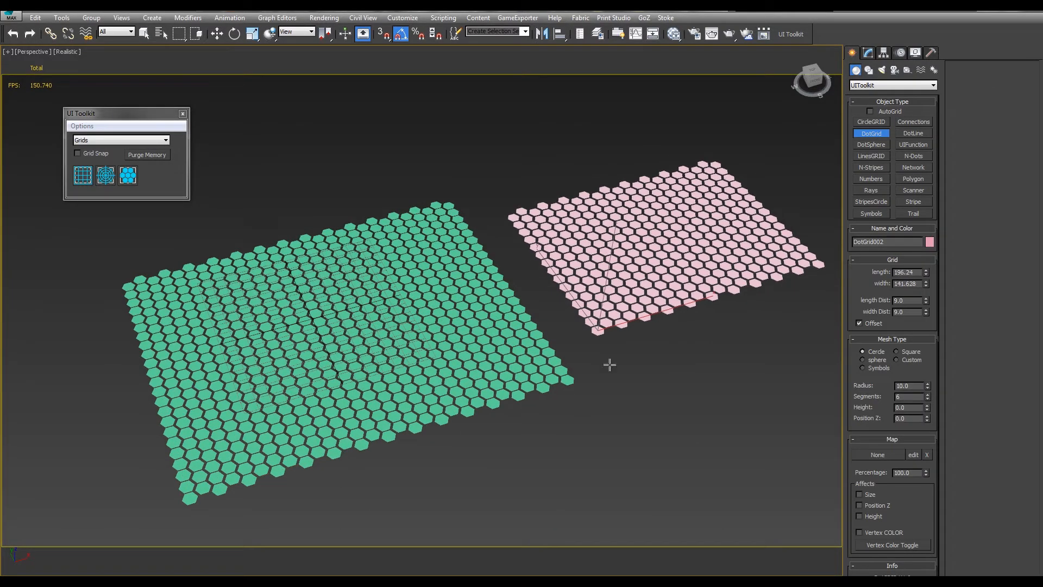
pyautogui.moveTo(503, 513); pyautogui.dragTo(706, 352)
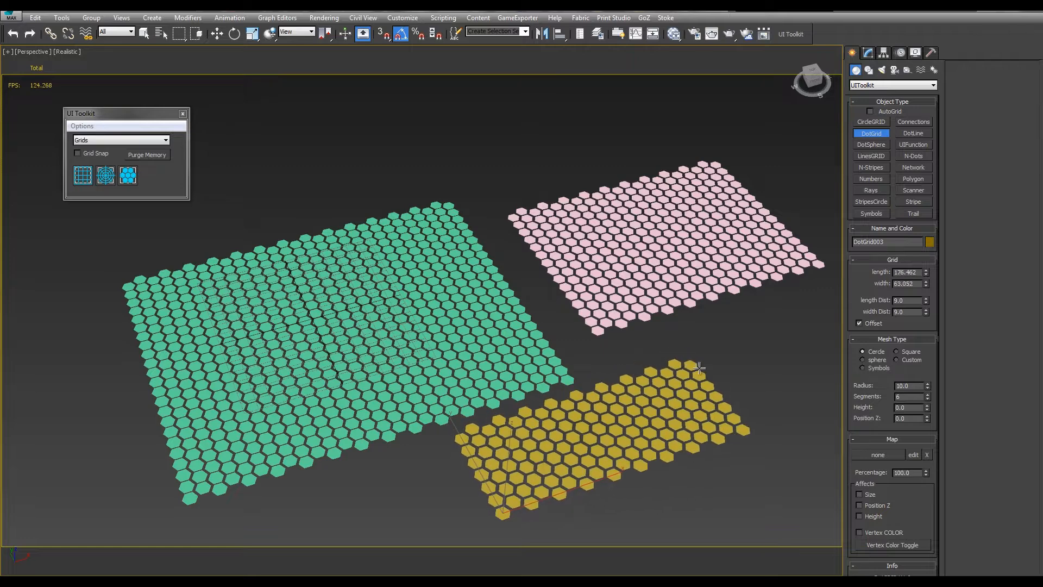
# Delete the two additional dot grids, keeping only the first one
pyautogui.press('w')
pyautogui.scroll(-4, 734, 255)
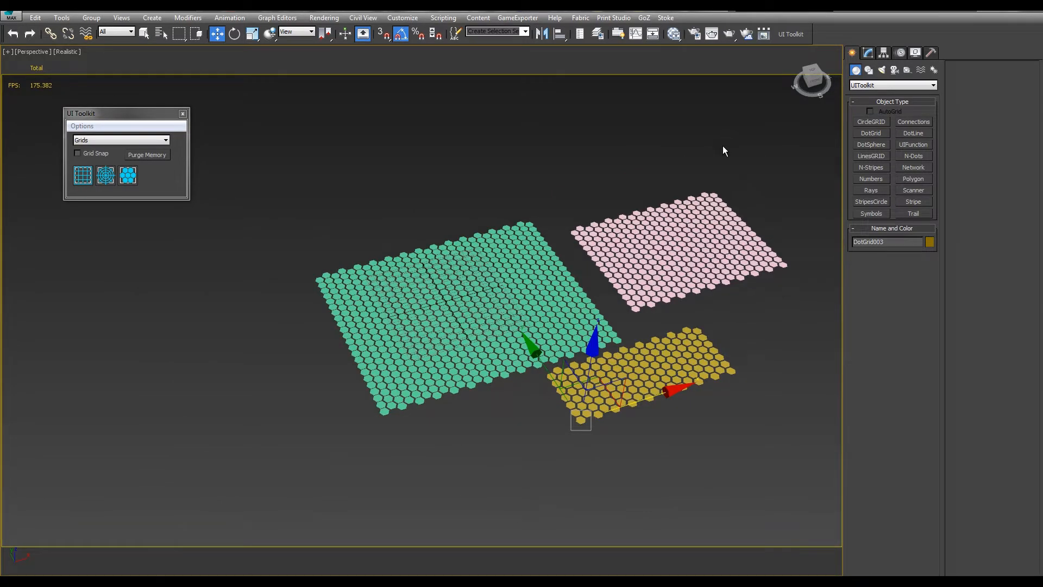
pyautogui.moveTo(724, 131); pyautogui.dragTo(647, 413)
pyautogui.press('Delete')
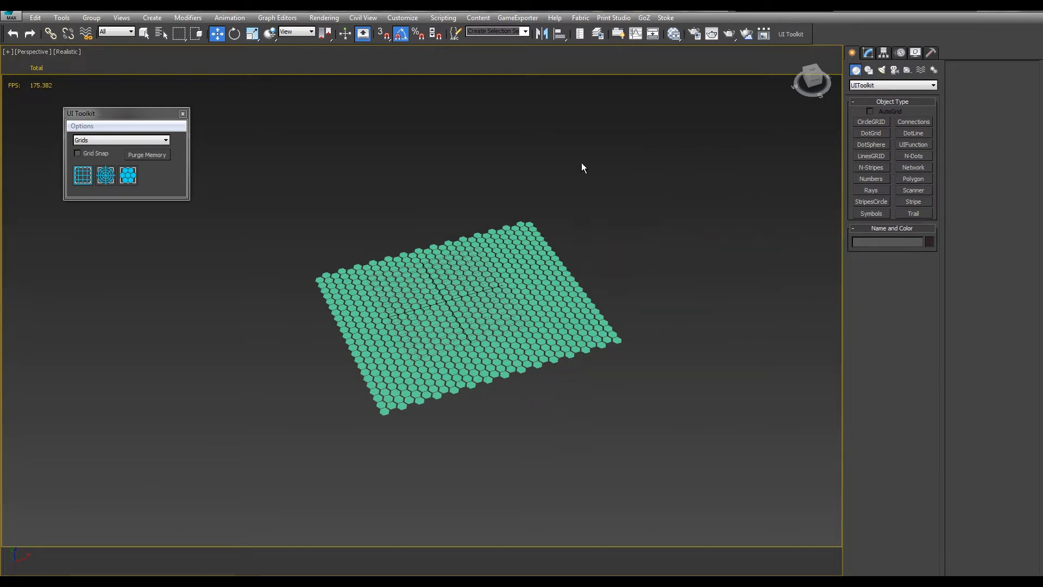
# Select the remaining dot grid and open its parameters for editing
pyautogui.click(868, 52)
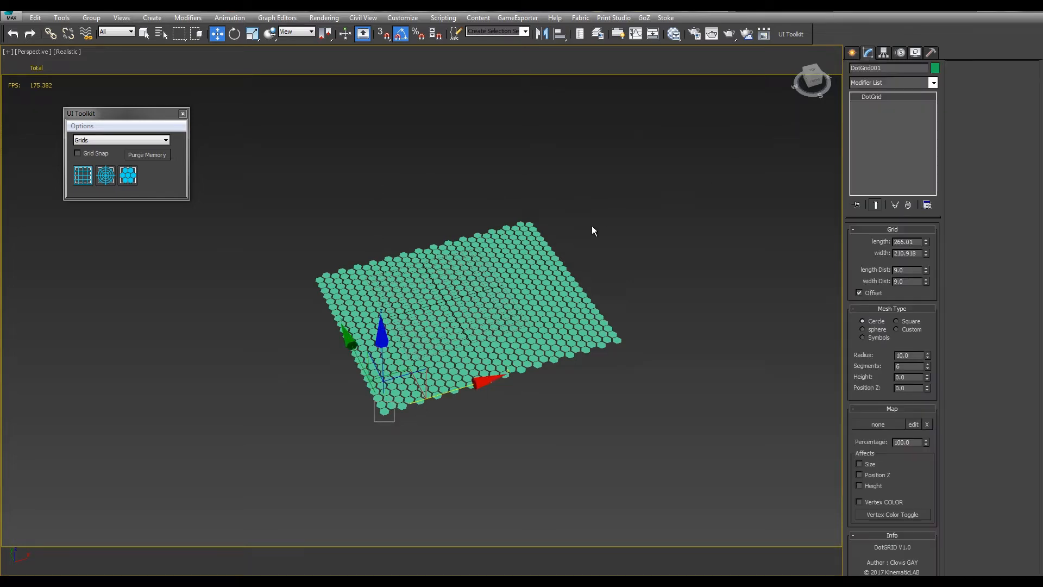
pyautogui.keyDown('alt'); pyautogui.moveTo(614, 245); pyautogui.dragTo(664, 266, button='middle'); pyautogui.keyUp('alt')
pyautogui.scroll(3, 665, 266)
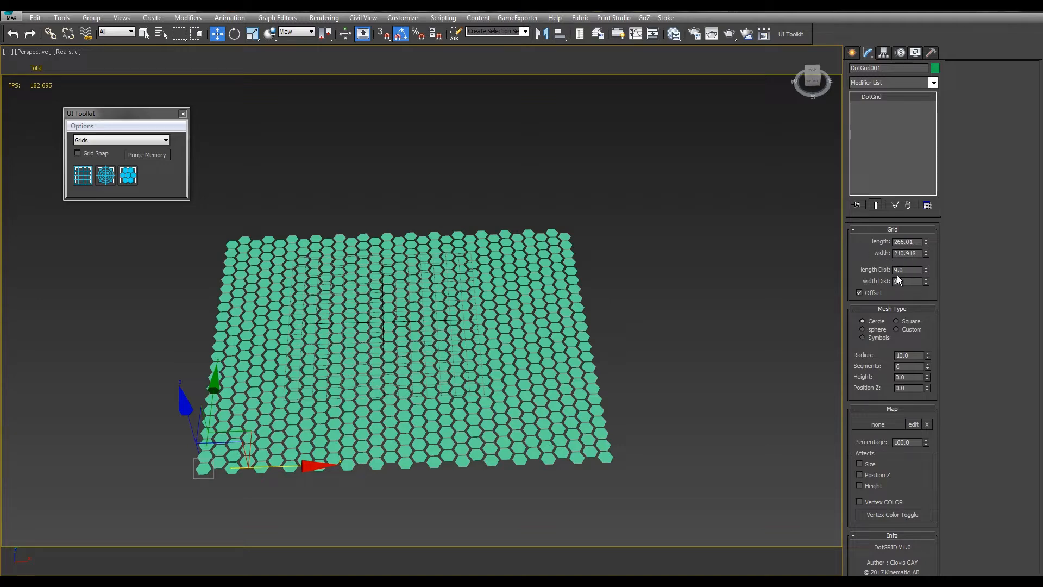
pyautogui.moveTo(479, 296); pyautogui.dragTo(538, 277, button='middle')
pyautogui.scroll(1, 538, 278)
# Try out different length and width values on the dot grid
pyautogui.moveTo(926, 243); pyautogui.dragTo(982, 548)
pyautogui.rightClick(981, 548)
pyautogui.moveTo(926, 255); pyautogui.dragTo(952, 236)
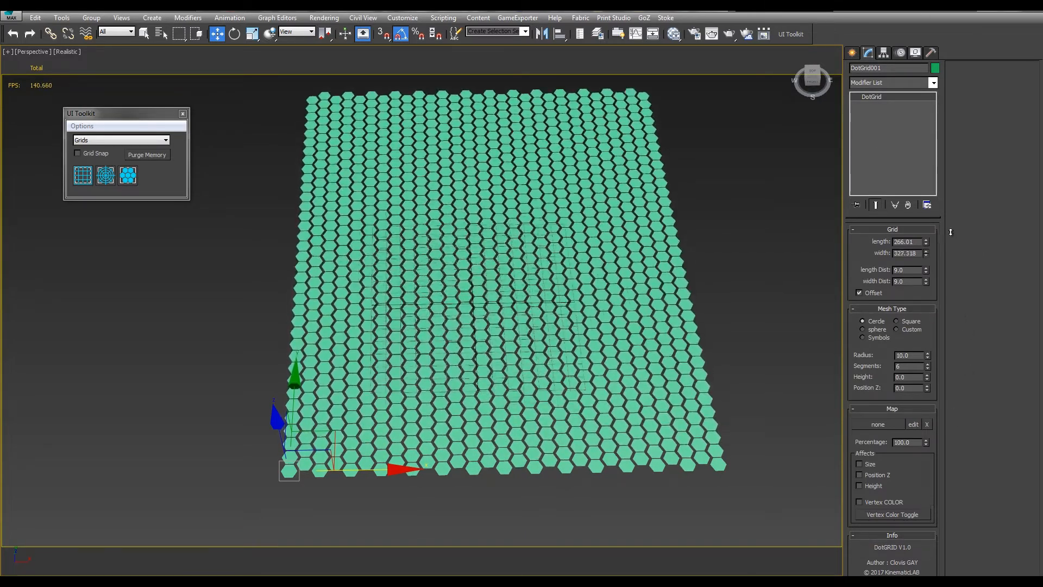
pyautogui.rightClick(952, 236)
pyautogui.moveTo(701, 266); pyautogui.dragTo(669, 264, button='middle')
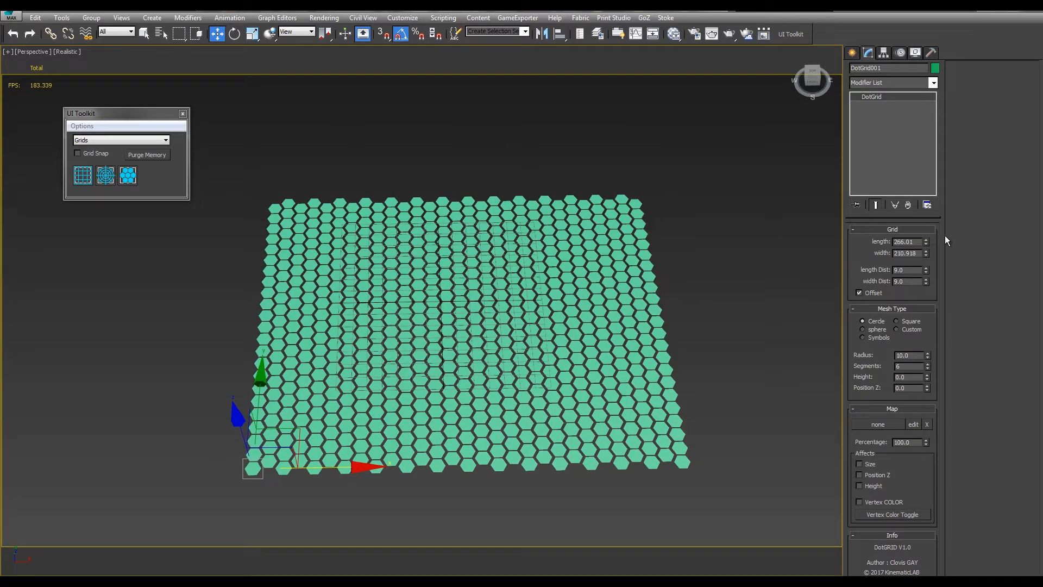
pyautogui.moveTo(928, 246); pyautogui.dragTo(837, 348)
pyautogui.moveTo(640, 297); pyautogui.dragTo(614, 240, button='middle')
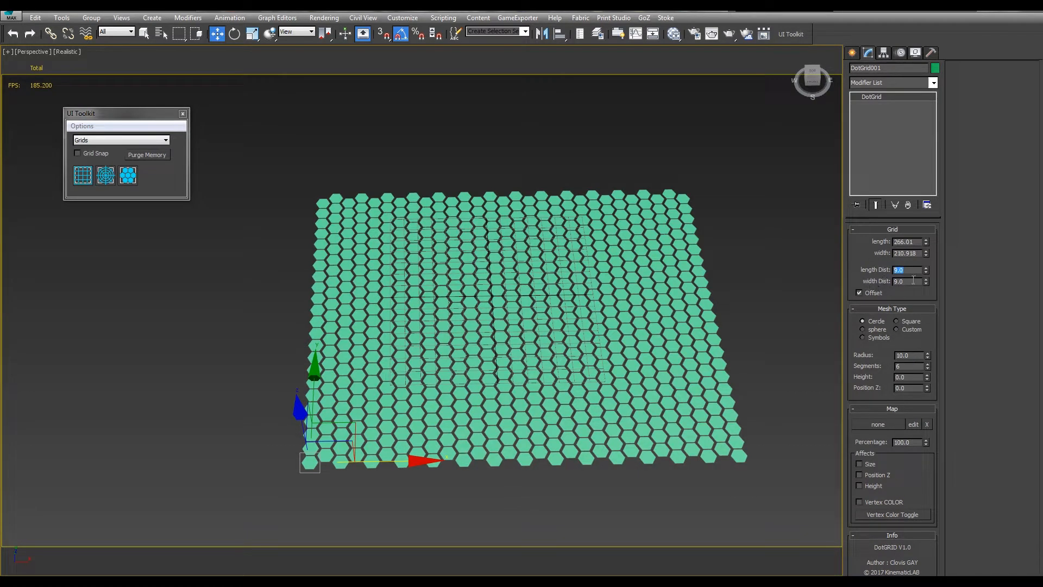
# Set both the length distance and the width distance of the dot grid to 12
pyautogui.press('Return')
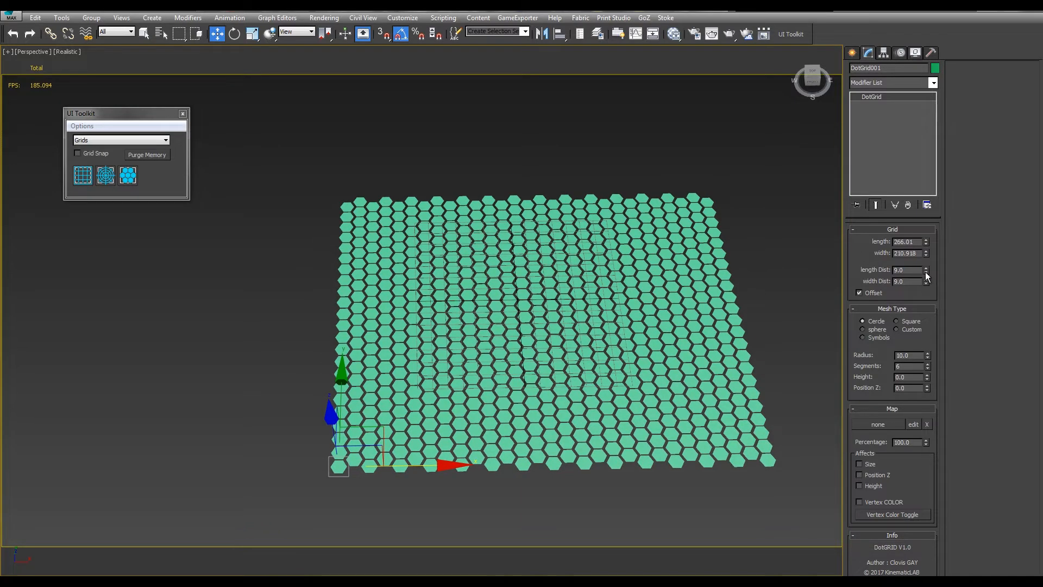
pyautogui.moveTo(925, 272); pyautogui.dragTo(924, 248)
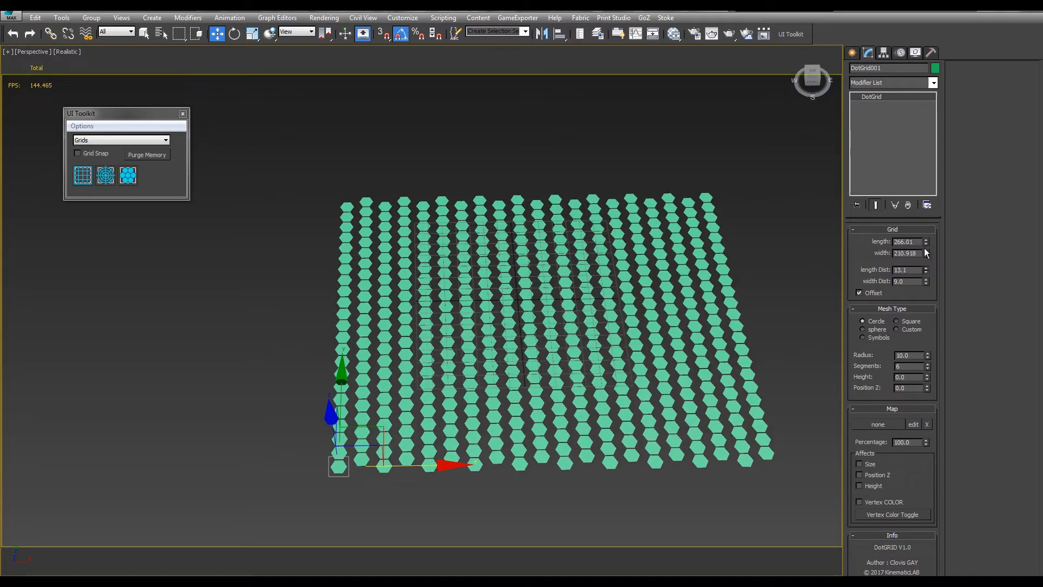
pyautogui.doubleClick(908, 282)
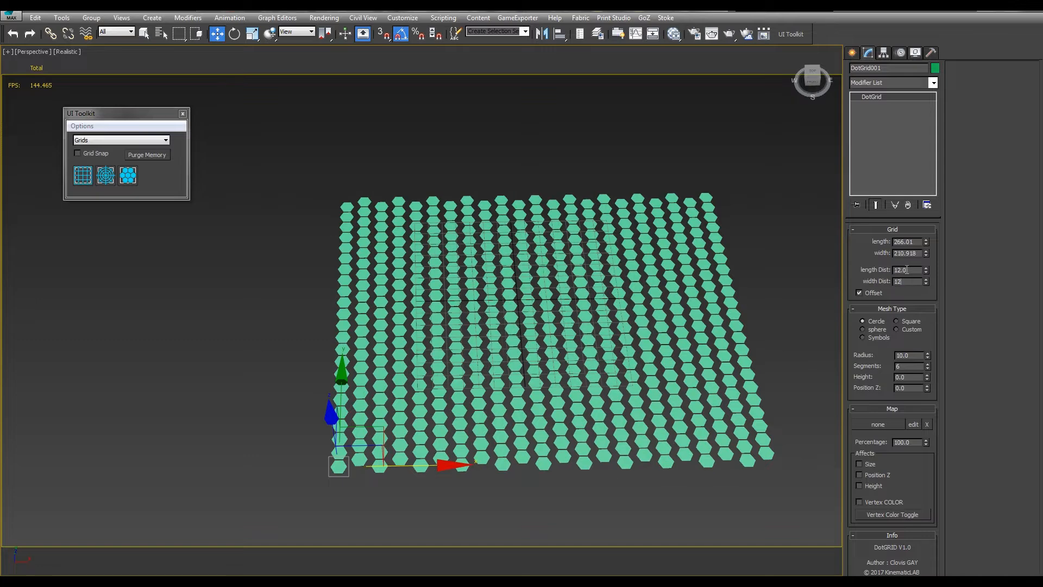
pyautogui.write('12')
pyautogui.press('Return')
# Try other overall lengths and widths on the dot grid with the wider spacing
pyautogui.keyDown('alt'); pyautogui.moveTo(581, 257); pyautogui.dragTo(586, 280, button='middle'); pyautogui.keyUp('alt')
pyautogui.moveTo(927, 243); pyautogui.dragTo(768, 552)
pyautogui.rightClick(769, 553)
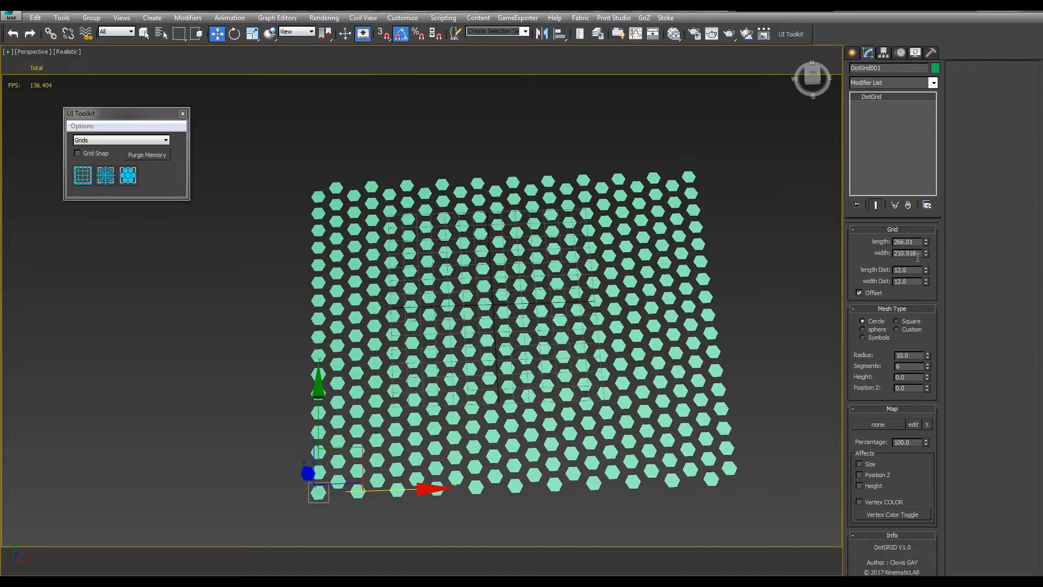
pyautogui.moveTo(927, 254); pyautogui.dragTo(843, 204)
pyautogui.rightClick(843, 203)
pyautogui.click(927, 239)
# Toggle the grid's Offset option off and back on to compare aligned and staggered rows
pyautogui.keyDown('alt'); pyautogui.moveTo(742, 243); pyautogui.dragTo(669, 252, button='middle'); pyautogui.keyUp('alt')
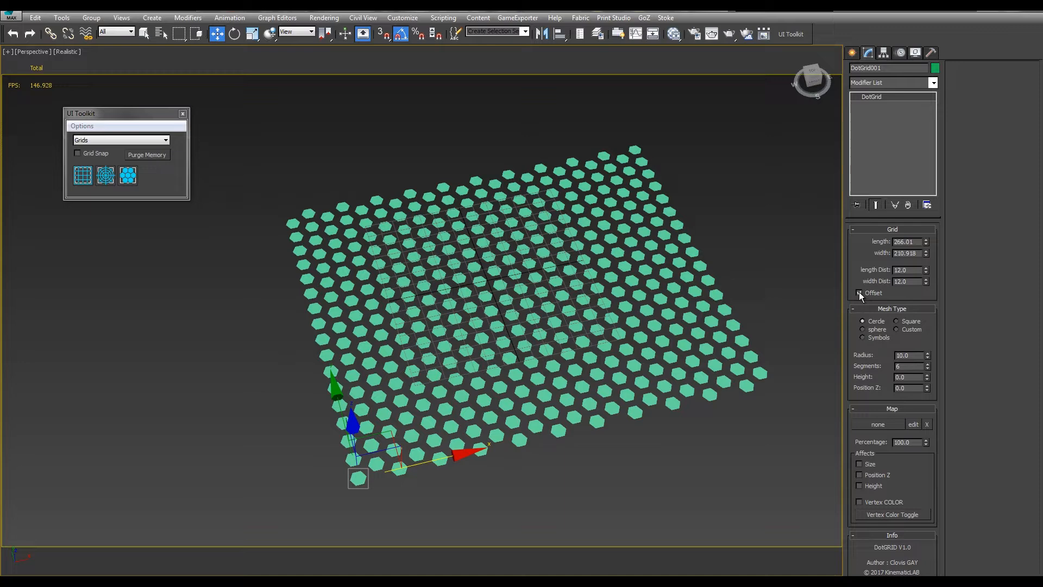
pyautogui.moveTo(833, 291); pyautogui.dragTo(855, 305, button='middle')
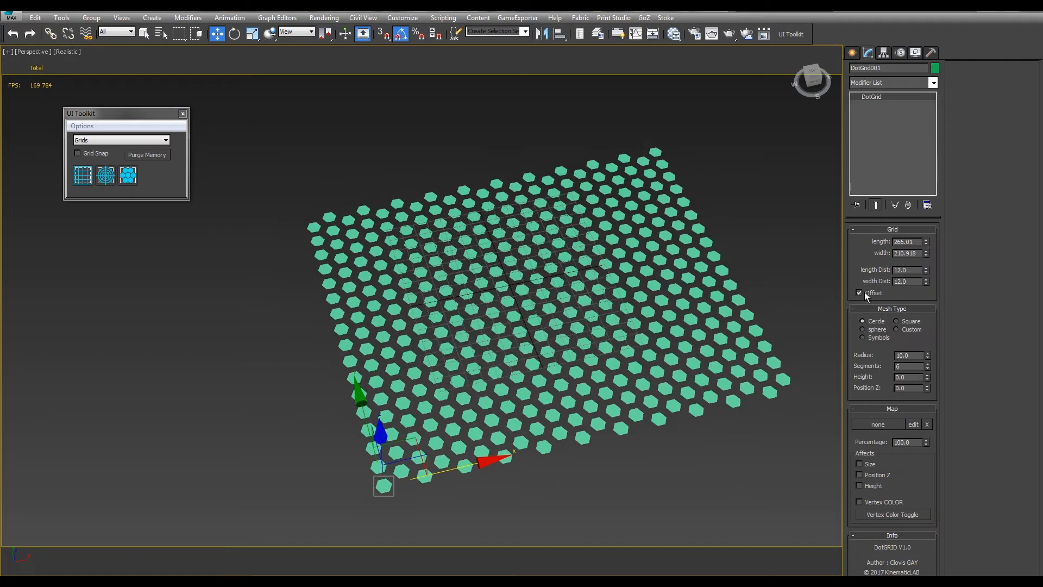
pyautogui.click(859, 292)
pyautogui.keyDown('alt'); pyautogui.moveTo(750, 296); pyautogui.dragTo(673, 298, button='middle'); pyautogui.keyUp('alt')
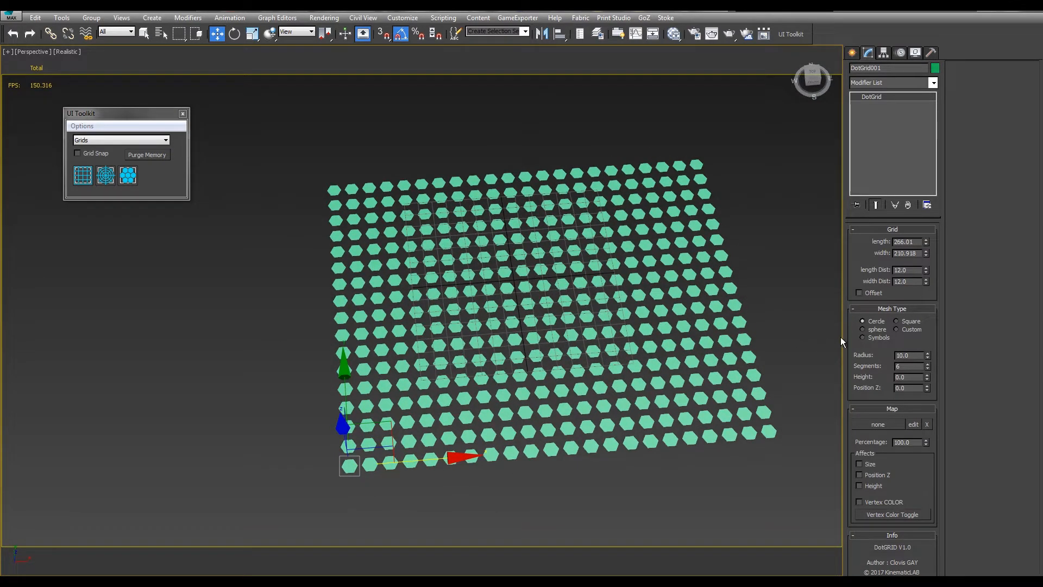
pyautogui.click(860, 293)
pyautogui.click(860, 292)
pyautogui.click(861, 293)
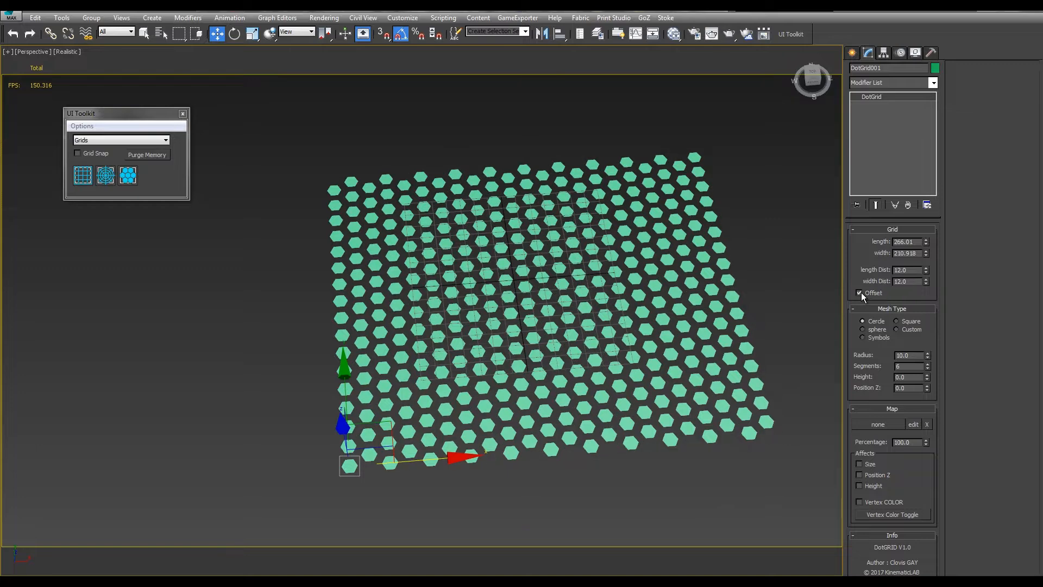
pyautogui.keyDown('alt'); pyautogui.moveTo(664, 326); pyautogui.dragTo(675, 304, button='middle'); pyautogui.keyUp('alt')
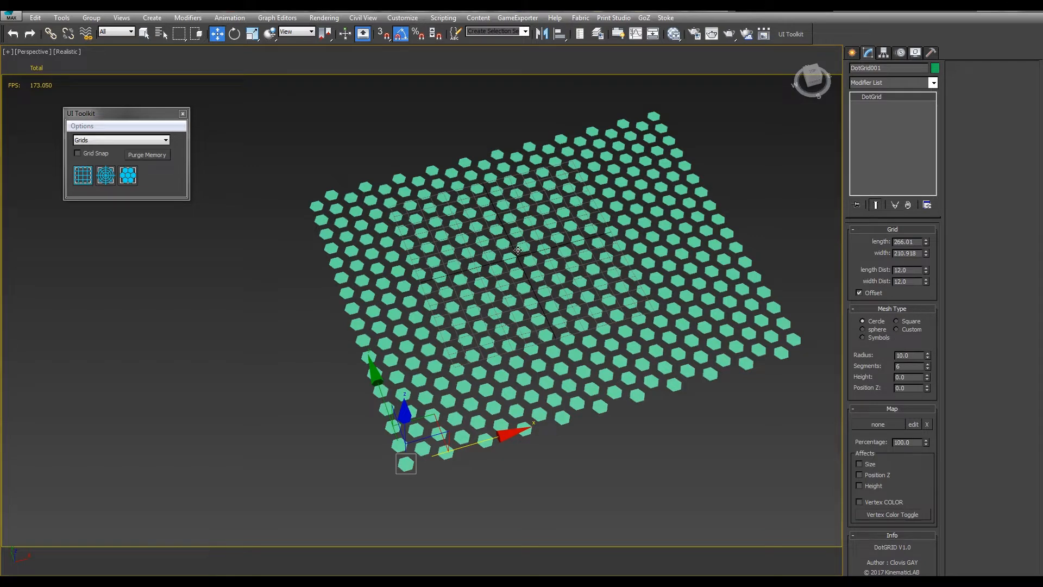
pyautogui.moveTo(680, 238); pyautogui.dragTo(687, 260, button='middle')
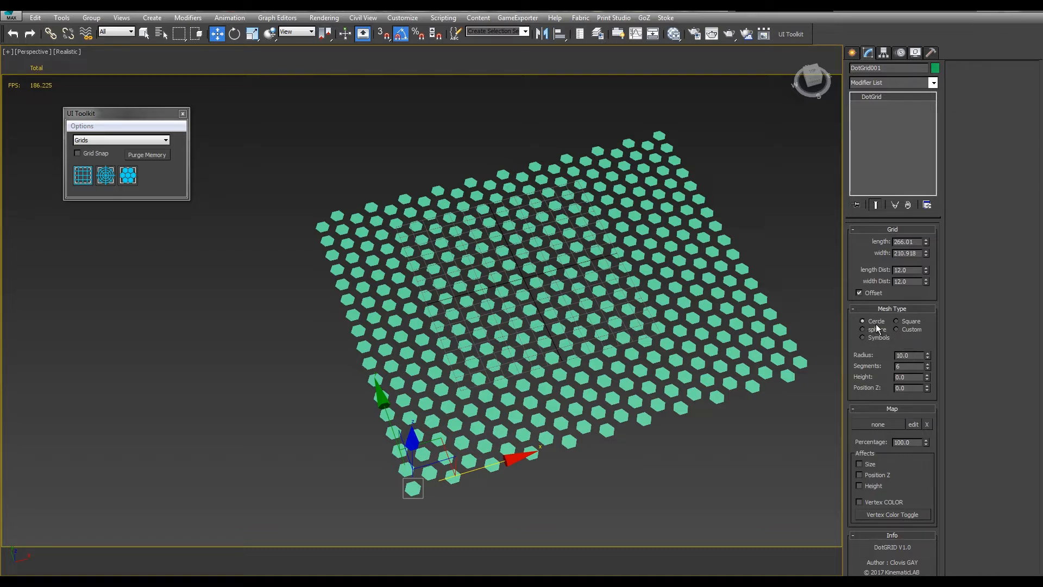
# Try the Square and sphere mesh types on the grid, and return to Cercle
pyautogui.click(901, 321)
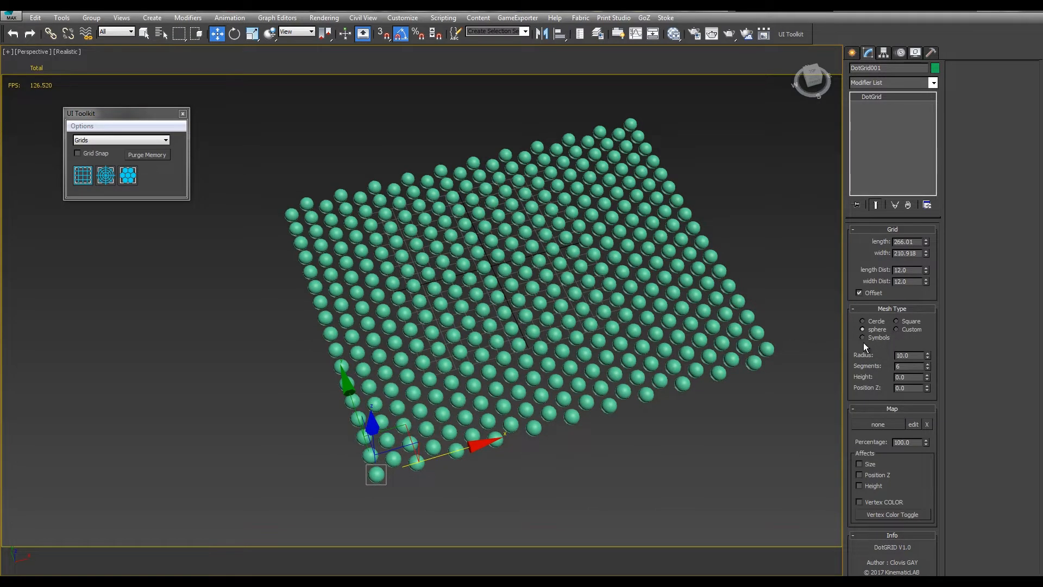
pyautogui.click(863, 321)
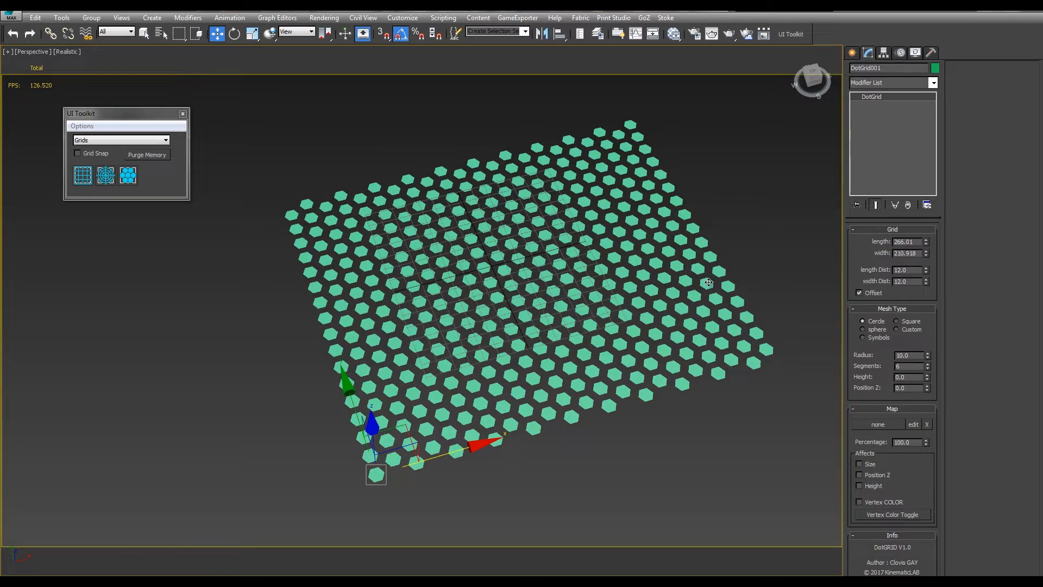
pyautogui.moveTo(664, 247); pyautogui.dragTo(712, 282, button='middle')
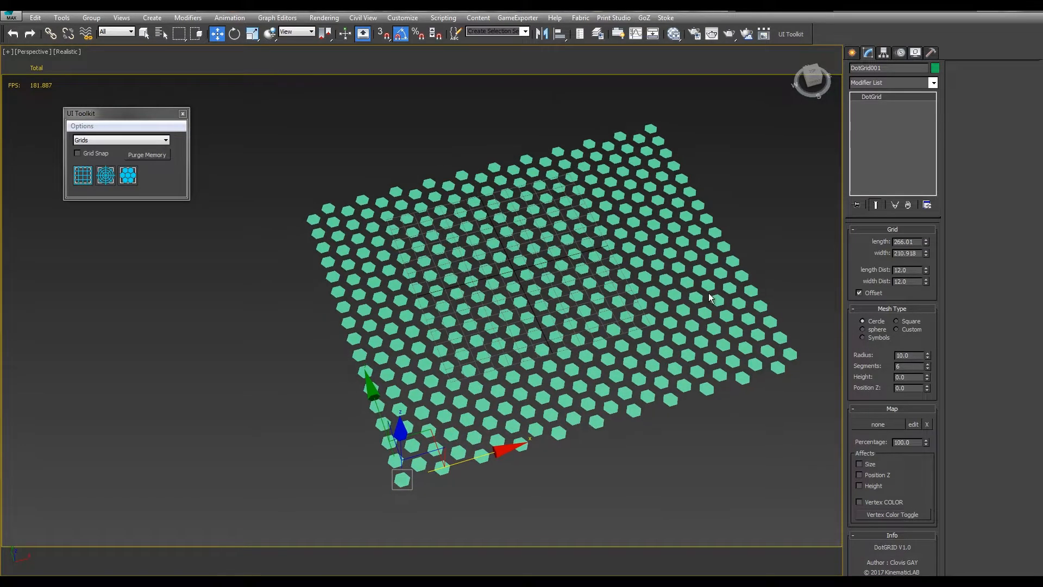
# Try a different number of segments for the circular dots
pyautogui.scroll(2, 654, 305)
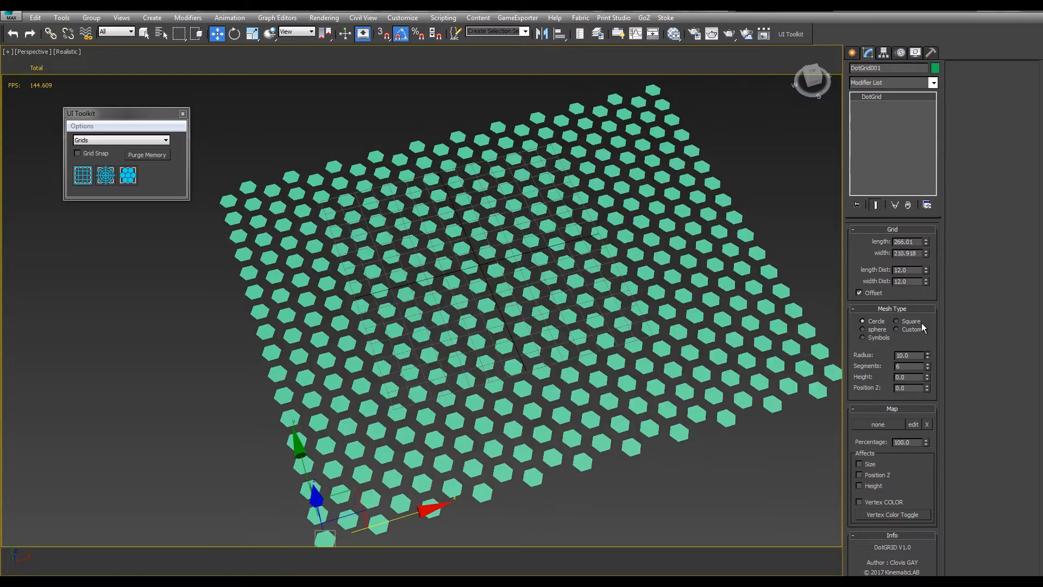
pyautogui.moveTo(928, 365)
pyautogui.mouseDown()
pyautogui.moveTo(927, 305)
pyautogui.moveTo(925, 376)
pyautogui.moveTo(922, 340)
pyautogui.moveTo(923, 353)
pyautogui.mouseUp()
pyautogui.rightClick(930, 347)
# Preview the Square mesh type again and switch the grid's mesh type to sphere
pyautogui.click(911, 322)
pyautogui.click(871, 327)
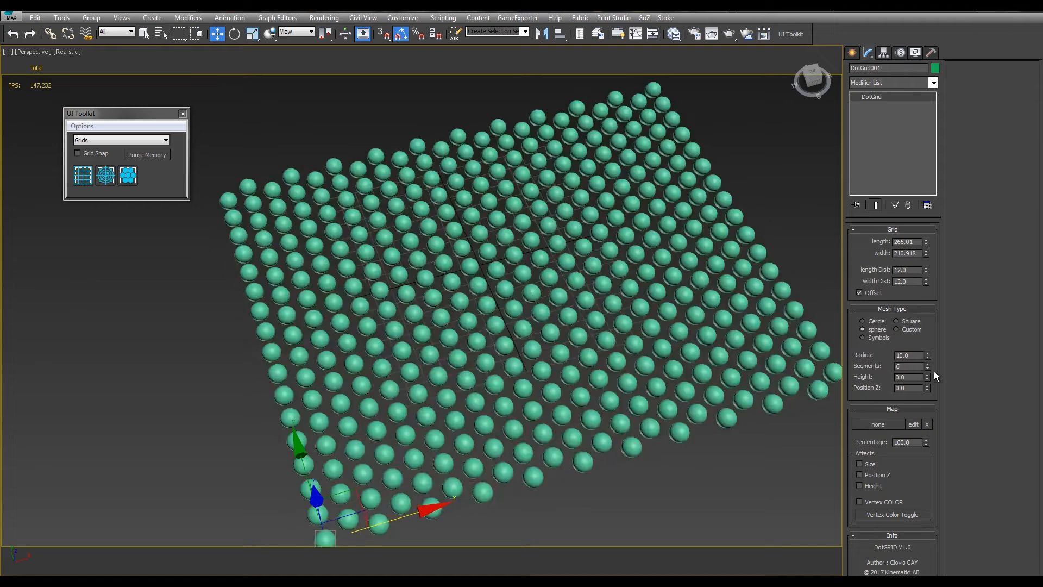
pyautogui.moveTo(750, 286); pyautogui.dragTo(684, 283, button='middle')
pyautogui.scroll(-3, 682, 203)
pyautogui.keyDown('alt'); pyautogui.moveTo(681, 203); pyautogui.dragTo(575, 226, button='middle'); pyautogui.keyUp('alt')
# Create a standard primitive box beside the dot grid, about 25 cm long, 40 cm wide and 40 cm high
pyautogui.click(852, 53)
pyautogui.click(862, 87)
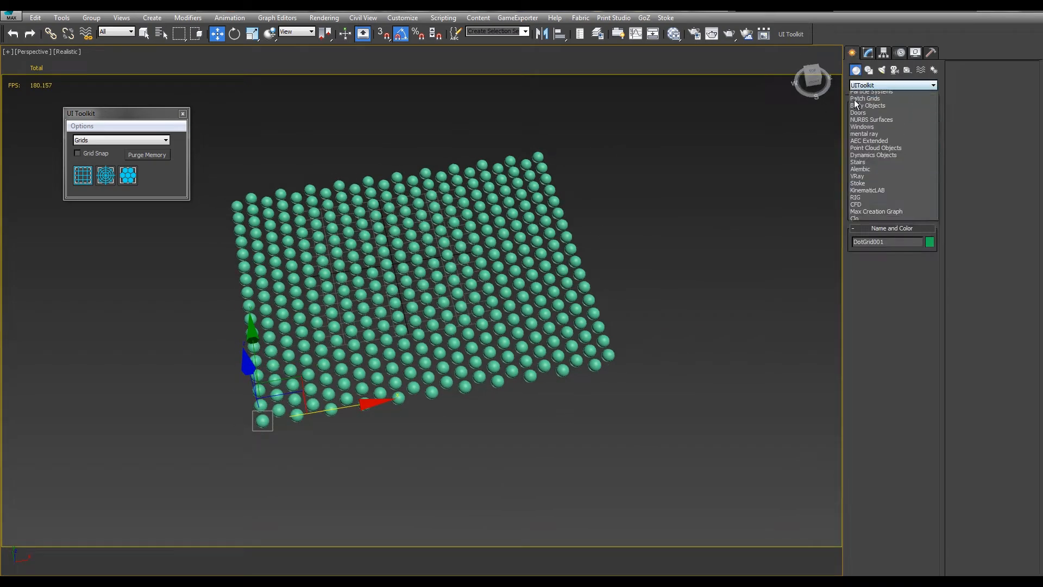
pyautogui.click(869, 96)
pyautogui.click(869, 122)
pyautogui.moveTo(671, 242); pyautogui.dragTo(657, 252)
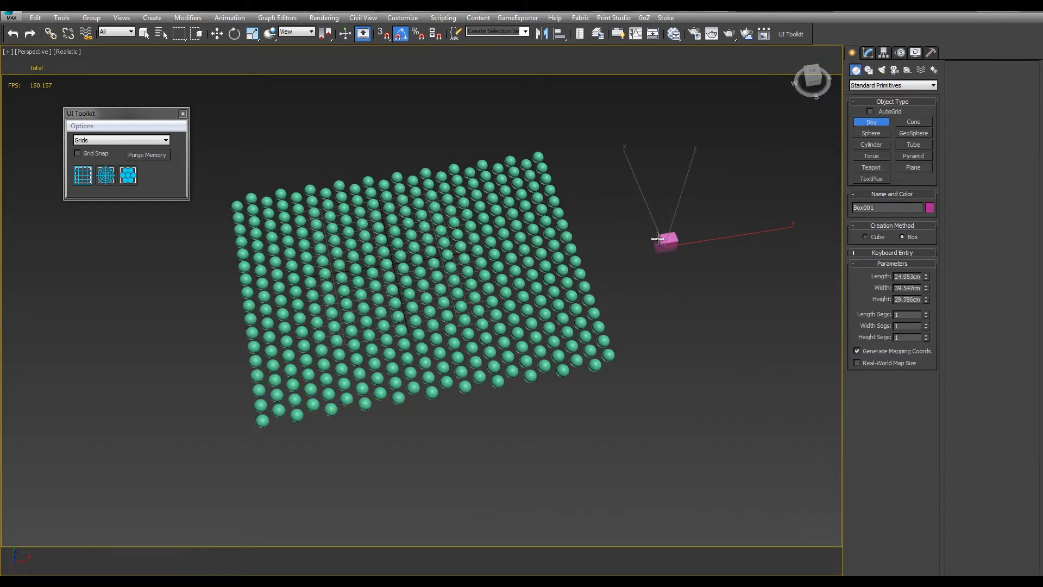
pyautogui.click(657, 237)
pyautogui.press('w')
# Set the dot grid's mesh type to Custom using the pink box as its mesh, with Size 66.5
pyautogui.click(550, 181)
pyautogui.click(869, 53)
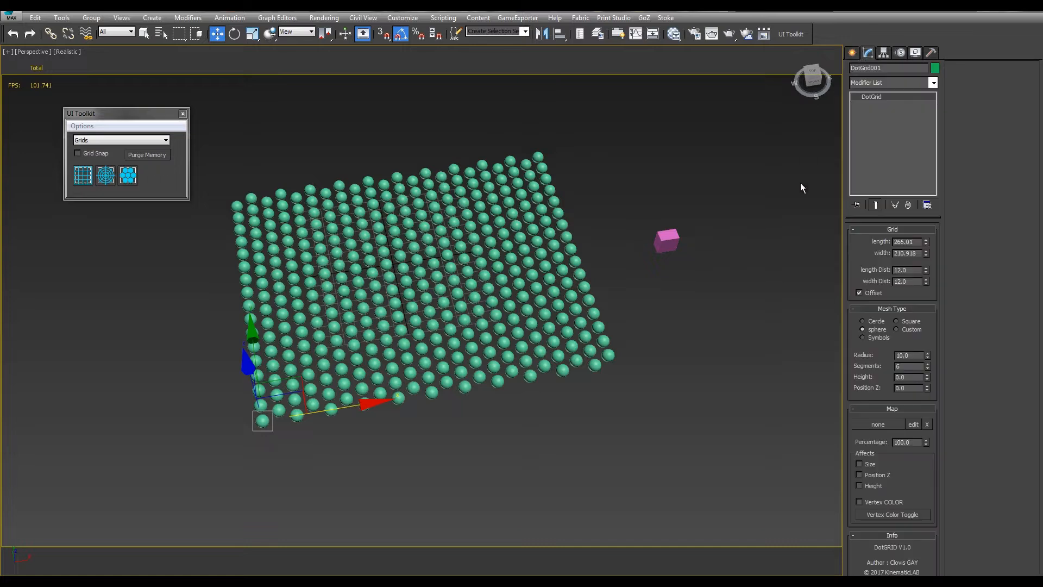
pyautogui.click(896, 329)
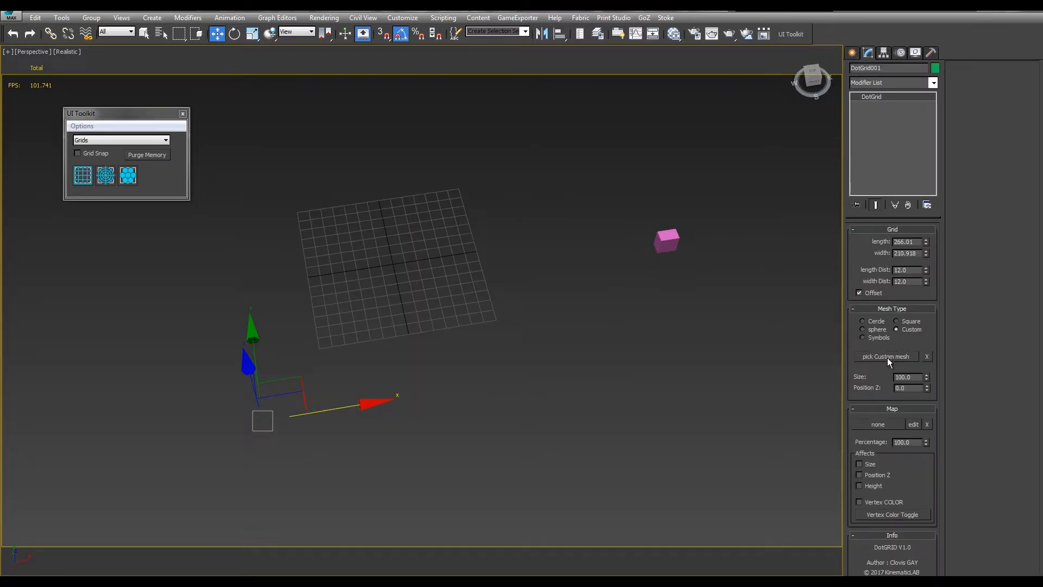
pyautogui.click(887, 356)
pyautogui.click(670, 239)
pyautogui.moveTo(673, 240); pyautogui.dragTo(701, 271, button='middle')
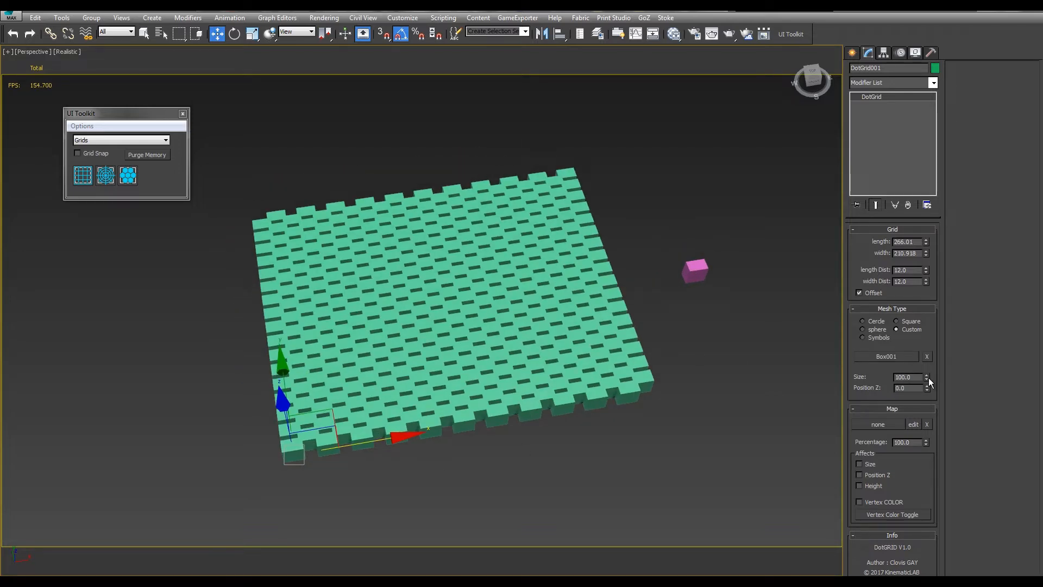
pyautogui.moveTo(930, 382); pyautogui.dragTo(930, 408)
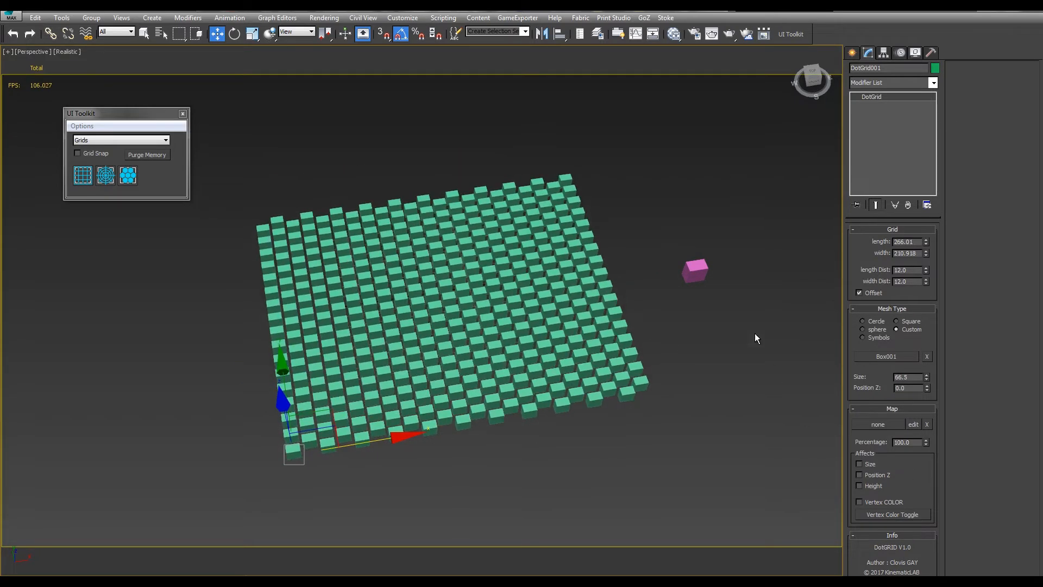
# Try a different length on the pink source box and reselect the dot grid
pyautogui.click(698, 270)
pyautogui.keyDown('alt'); pyautogui.moveTo(698, 271); pyautogui.dragTo(682, 239, button='middle'); pyautogui.keyUp('alt')
pyautogui.press('e')
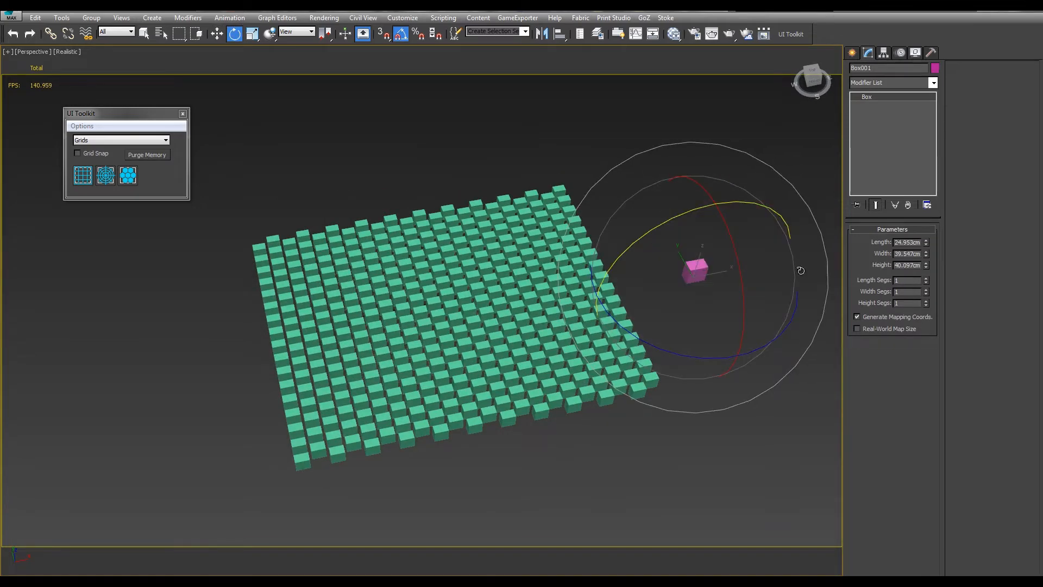
pyautogui.moveTo(926, 242)
pyautogui.mouseDown()
pyautogui.moveTo(937, 244)
pyautogui.moveTo(945, 310)
pyautogui.moveTo(927, 210)
pyautogui.moveTo(927, 252)
pyautogui.mouseUp()
pyautogui.moveTo(467, 138); pyautogui.dragTo(371, 350)
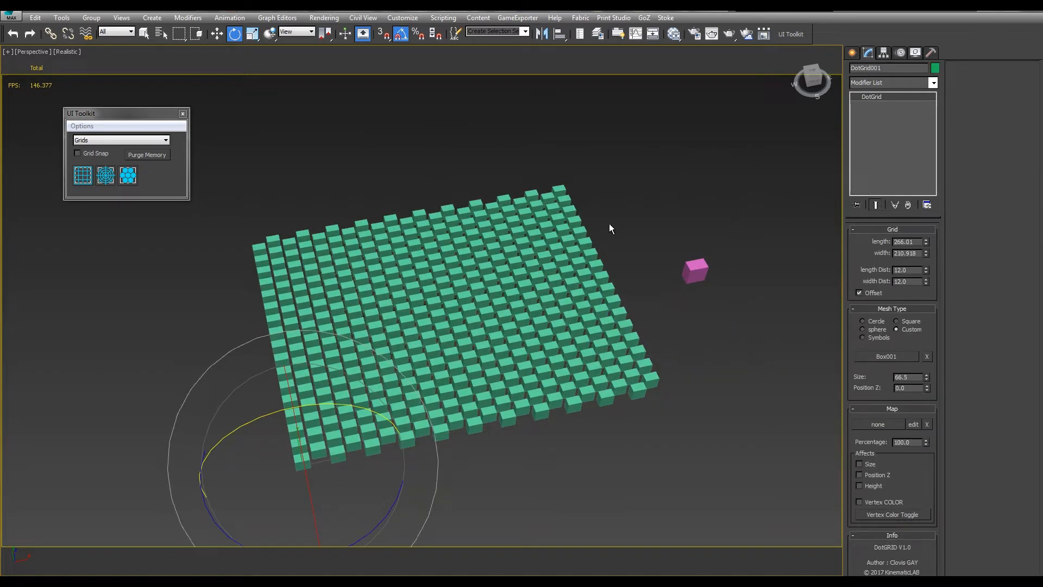
pyautogui.moveTo(636, 166); pyautogui.dragTo(654, 179, button='middle')
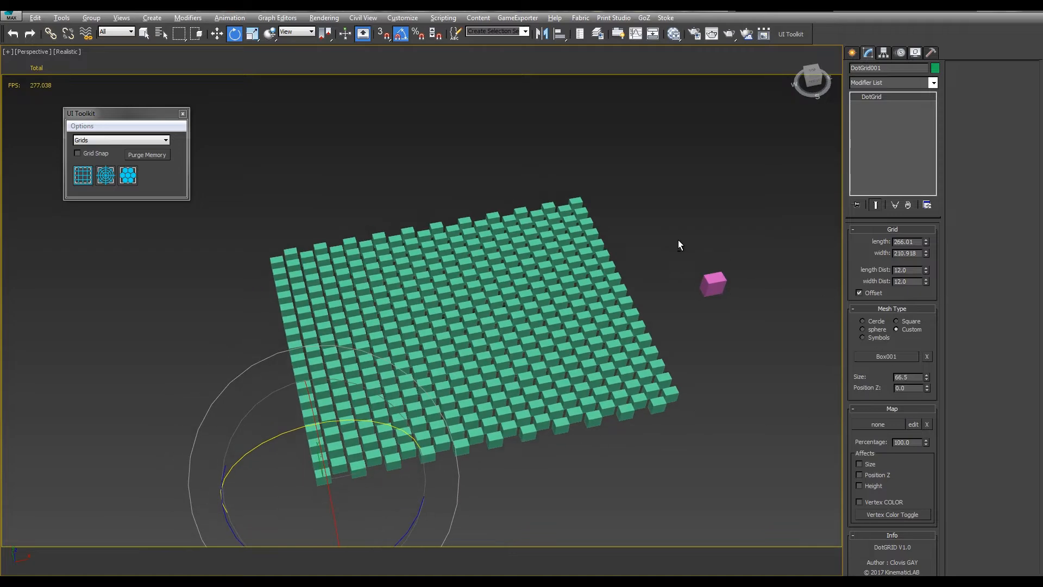
# Switch the dot grid's mesh type from Custom to Symbols
pyautogui.keyDown('alt'); pyautogui.moveTo(678, 240); pyautogui.dragTo(679, 274, button='middle'); pyautogui.keyUp('alt')
pyautogui.moveTo(679, 274); pyautogui.dragTo(660, 250, button='middle')
pyautogui.scroll(2, 657, 236)
pyautogui.scroll(1, 655, 229)
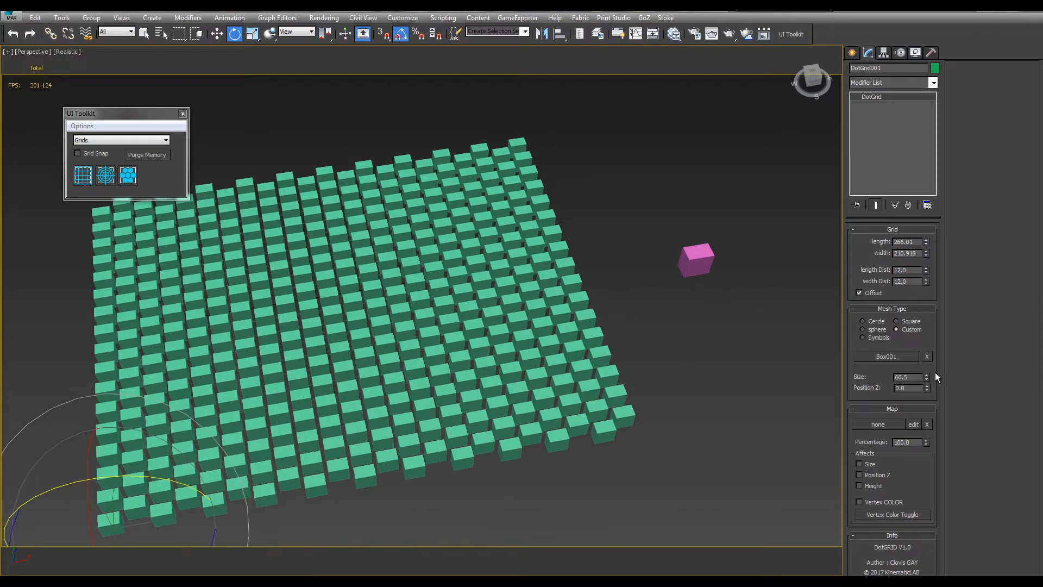
pyautogui.click(864, 338)
# Examine the rows of modelled symbol meshes beyond the pink box and select the small green set
pyautogui.keyDown('alt'); pyautogui.moveTo(578, 272); pyautogui.dragTo(516, 249, button='middle'); pyautogui.keyUp('alt')
pyautogui.scroll(-3, 659, 316)
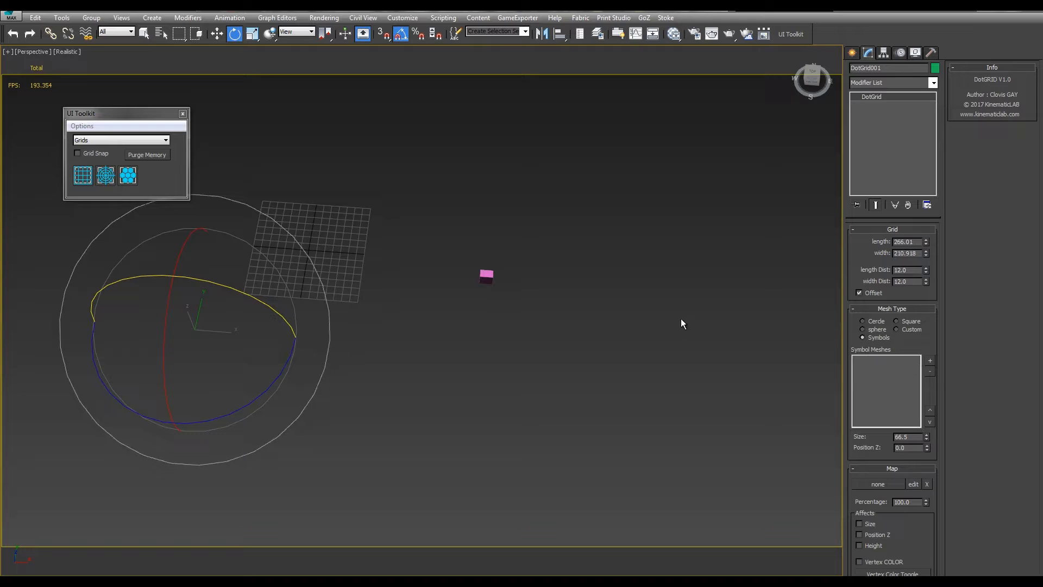
pyautogui.moveTo(681, 319); pyautogui.dragTo(560, 302, button='middle')
pyautogui.scroll(-5, 560, 302)
pyautogui.scroll(3, 679, 275)
pyautogui.moveTo(679, 275); pyautogui.dragTo(424, 226, button='middle')
pyautogui.scroll(3, 511, 231)
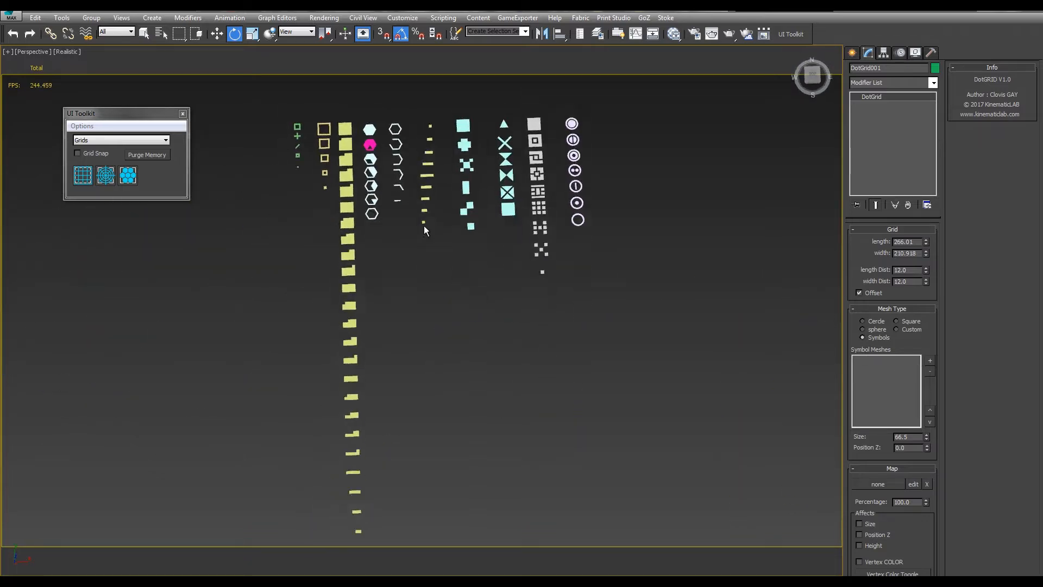
pyautogui.moveTo(497, 171); pyautogui.dragTo(542, 219, button='middle')
pyautogui.scroll(-3, 542, 220)
pyautogui.moveTo(382, 235); pyautogui.dragTo(493, 247, button='middle')
pyautogui.scroll(3, 499, 255)
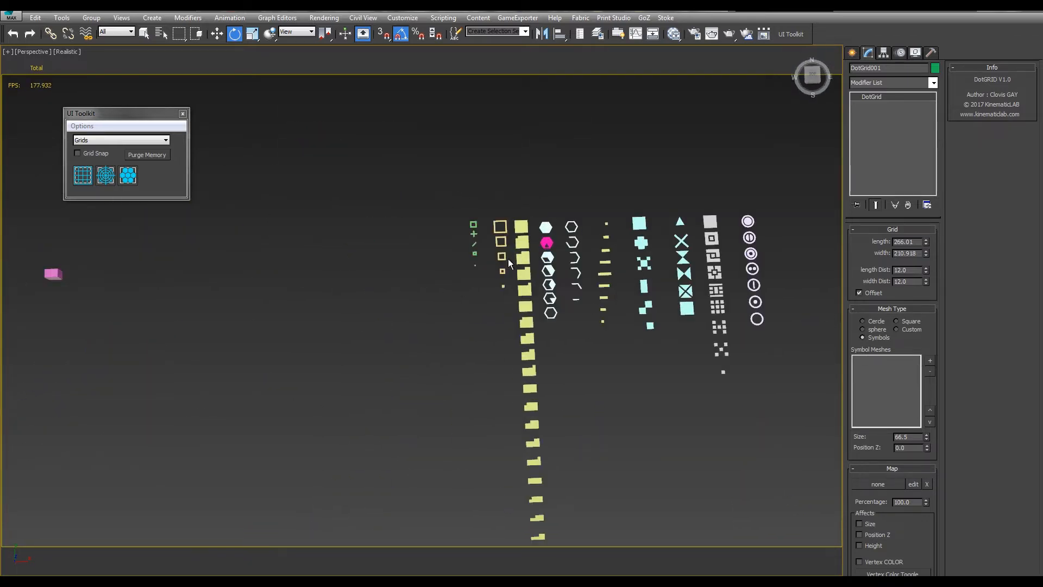
pyautogui.keyDown('alt'); pyautogui.moveTo(750, 269); pyautogui.dragTo(731, 274, button='middle'); pyautogui.keyUp('alt')
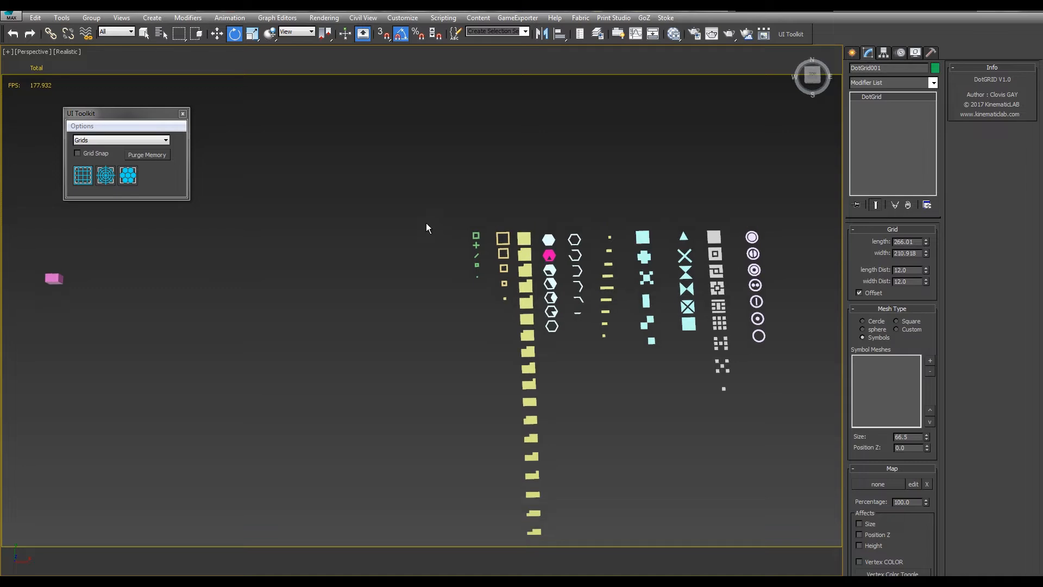
pyautogui.moveTo(493, 306); pyautogui.dragTo(492, 306)
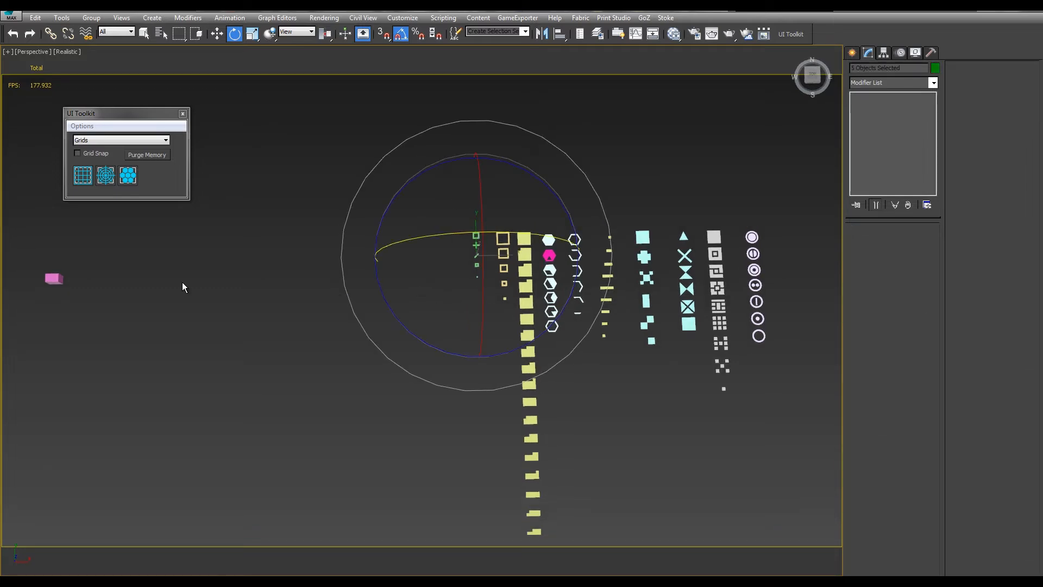
# Reselect DotGrid001 from layer J in the Scene Explorer and close the explorer
pyautogui.moveTo(151, 280); pyautogui.dragTo(351, 300, button='middle')
pyautogui.click(89, 267)
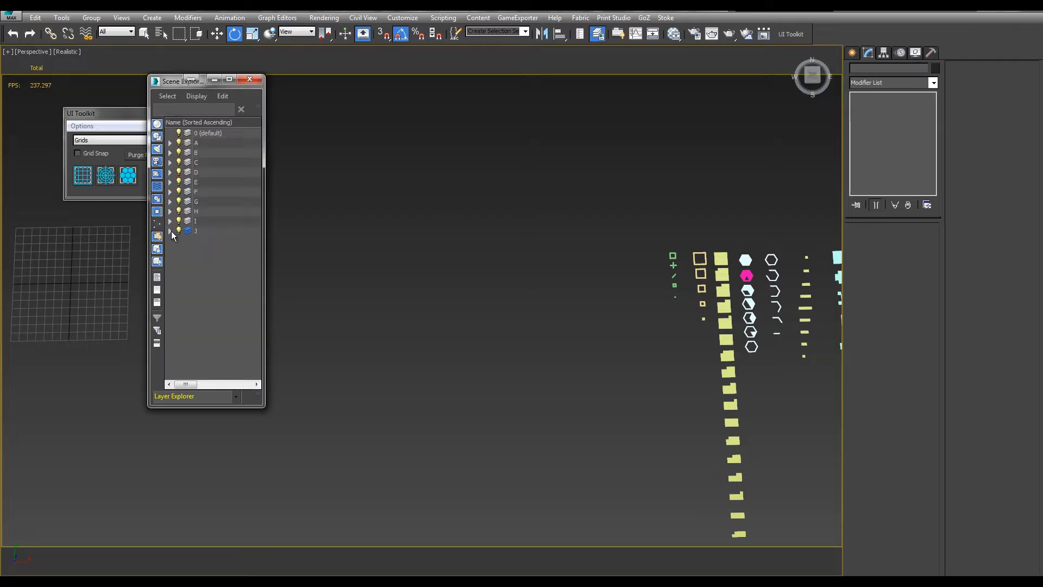
pyautogui.click(170, 231)
pyautogui.click(214, 292)
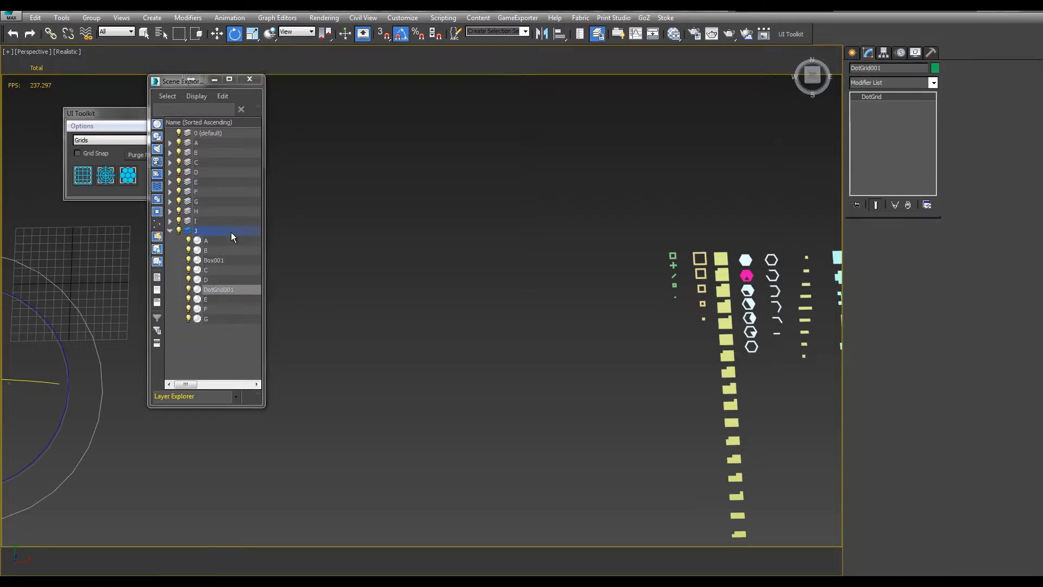
pyautogui.click(250, 79)
# Add meshes A to E from layer A to the dot grid's Symbol Meshes list
pyautogui.moveTo(499, 266); pyautogui.dragTo(489, 258, button='middle')
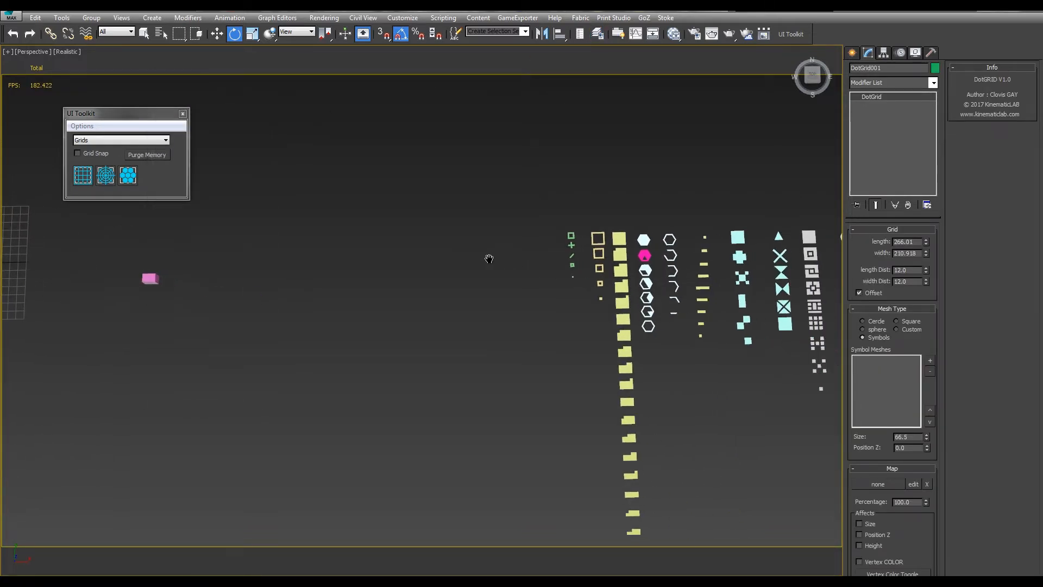
pyautogui.click(931, 361)
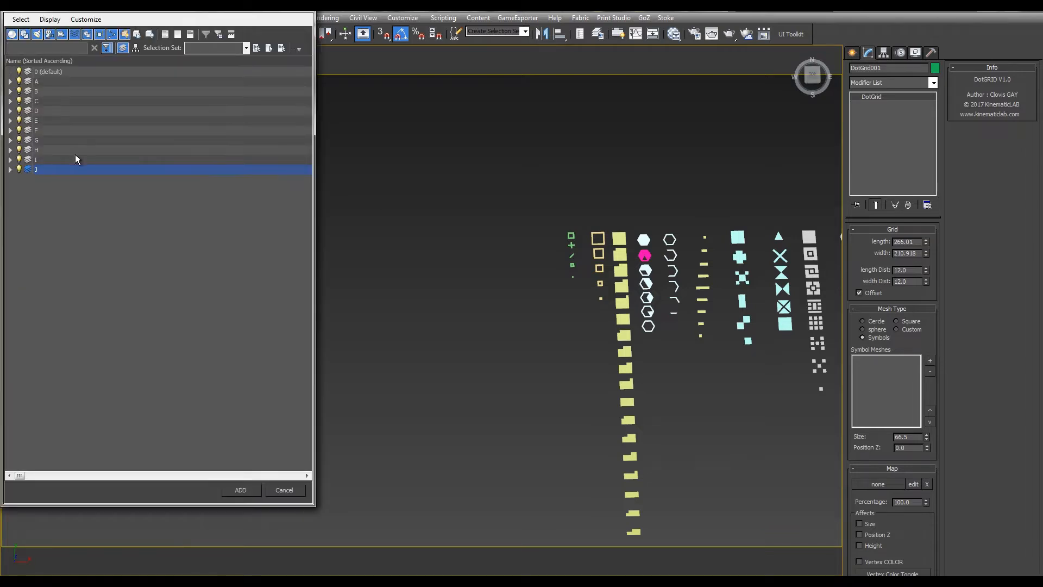
pyautogui.click(9, 81)
pyautogui.click(55, 92)
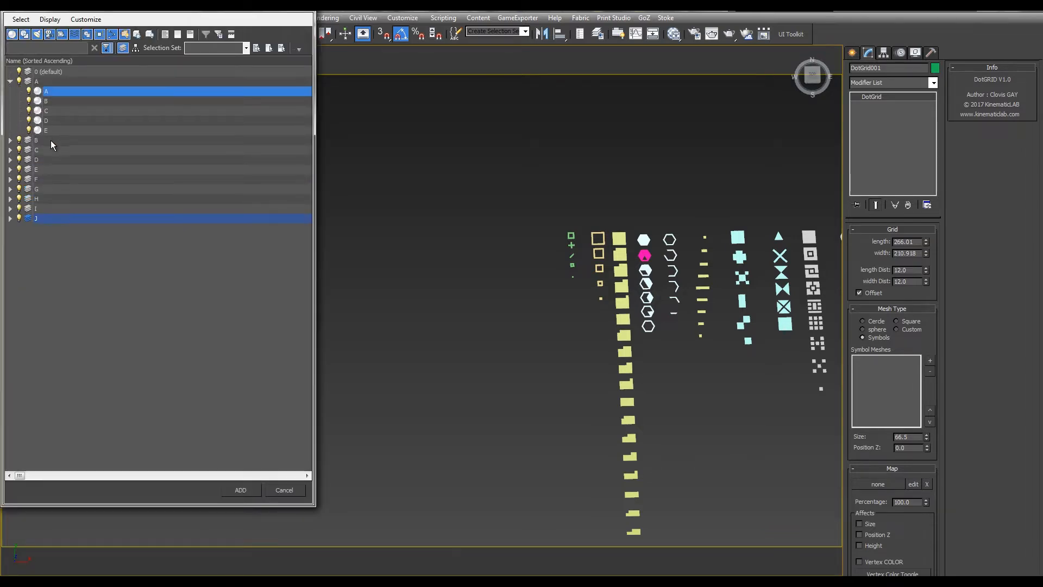
pyautogui.keyDown('shift'); pyautogui.click(54, 132); pyautogui.keyUp('shift')
pyautogui.click(247, 491)
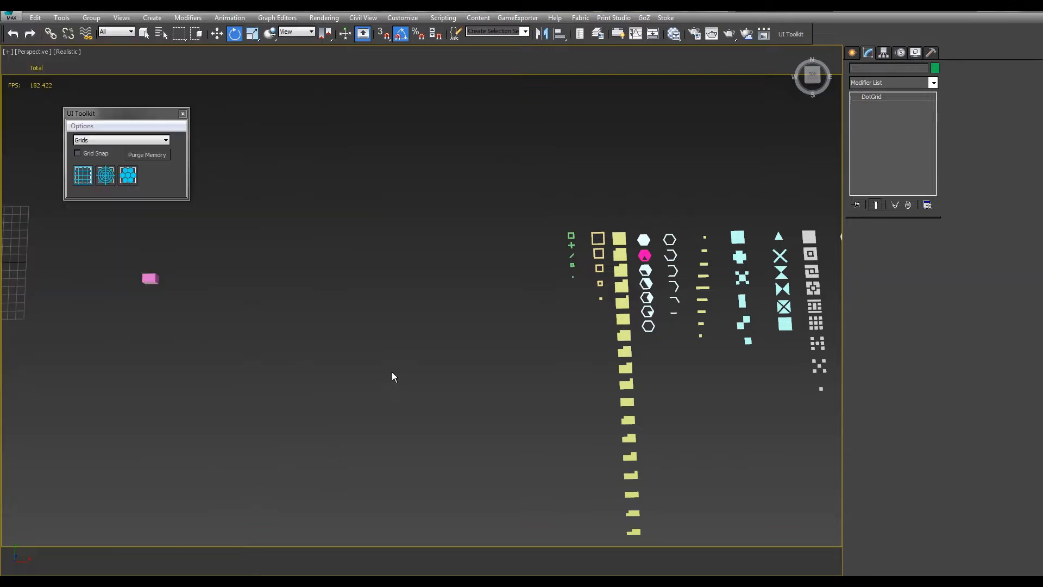
# Examine the dot grid built from the added symbol meshes from several angles
pyautogui.moveTo(231, 264); pyautogui.dragTo(646, 284, button='middle')
pyautogui.scroll(3, 481, 300)
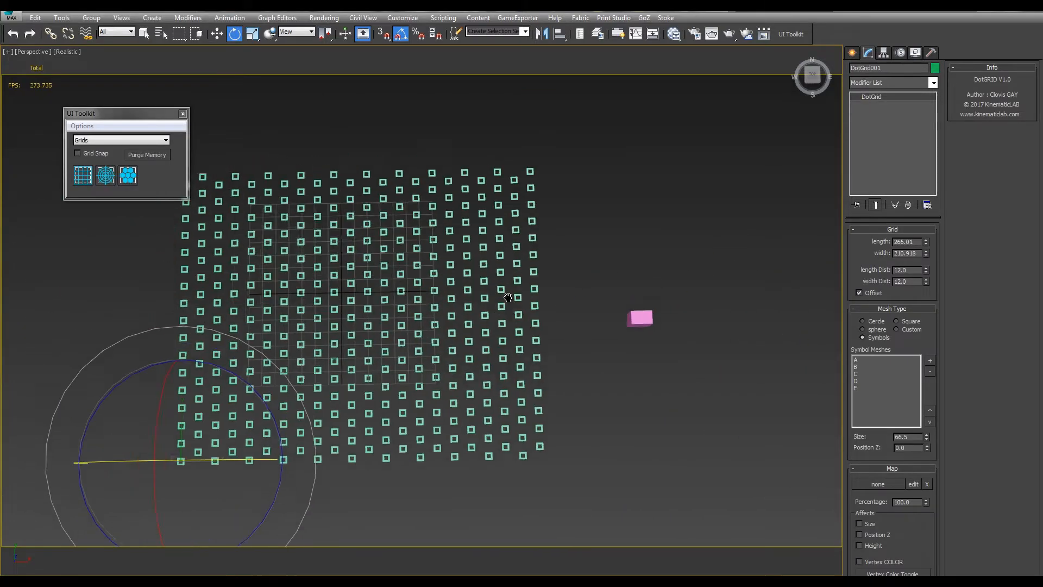
pyautogui.moveTo(454, 270); pyautogui.dragTo(566, 304, button='middle')
pyautogui.moveTo(566, 305)
pyautogui.keyDown('alt'); pyautogui.mouseDown(button='middle')
pyautogui.moveTo(541, 311)
pyautogui.moveTo(558, 295)
pyautogui.mouseUp(button='middle'); pyautogui.keyUp('alt')
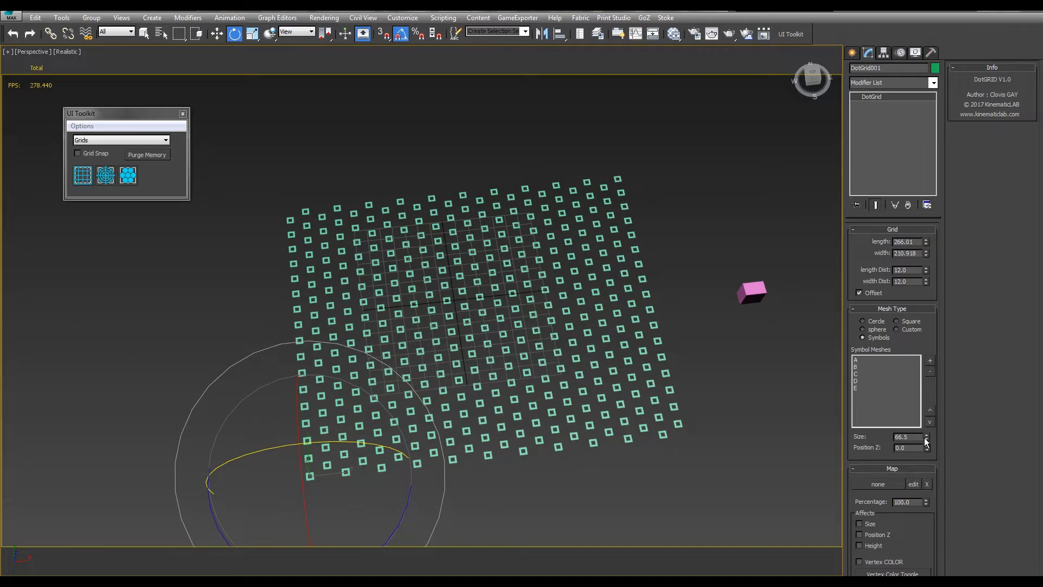
pyautogui.moveTo(924, 420); pyautogui.dragTo(809, 428)
pyautogui.moveTo(647, 335); pyautogui.dragTo(609, 345, button='middle')
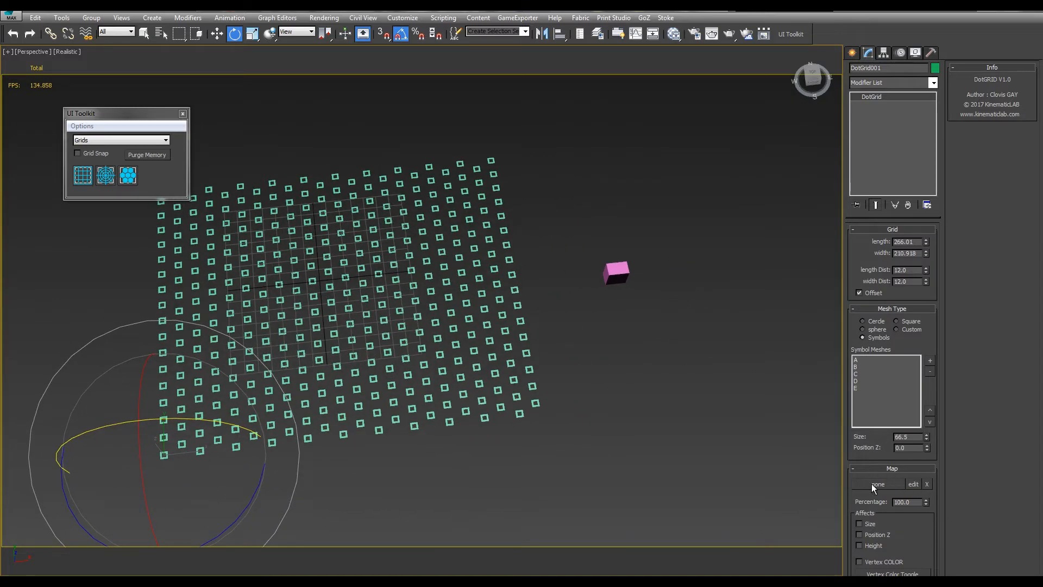
pyautogui.moveTo(747, 344); pyautogui.dragTo(753, 348, button='middle')
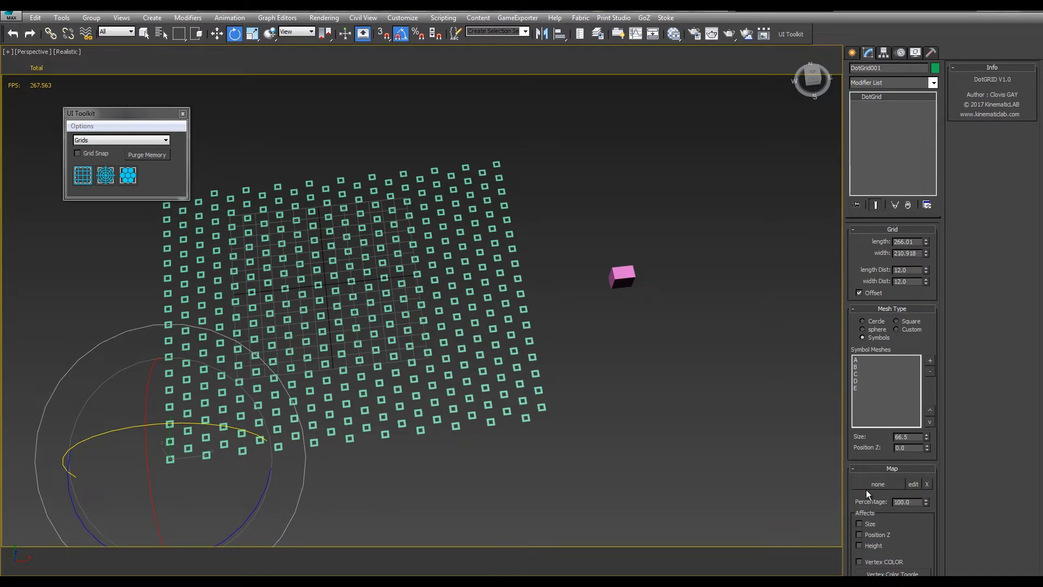
pyautogui.keyDown('alt'); pyautogui.moveTo(615, 374); pyautogui.dragTo(667, 382, button='middle'); pyautogui.keyUp('alt')
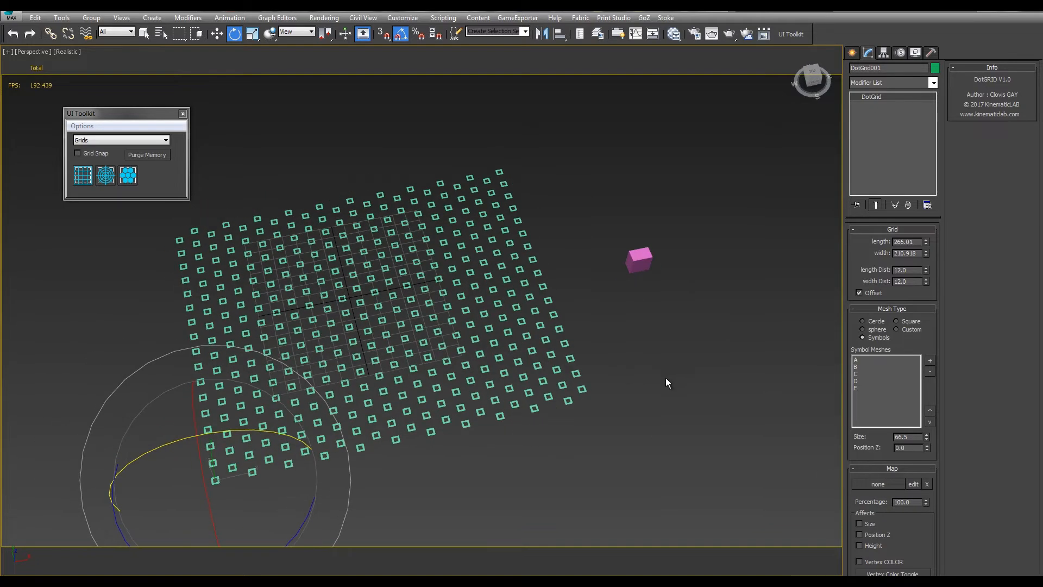
# Assign a standard Noise map as the dot grid's background map
pyautogui.click(874, 484)
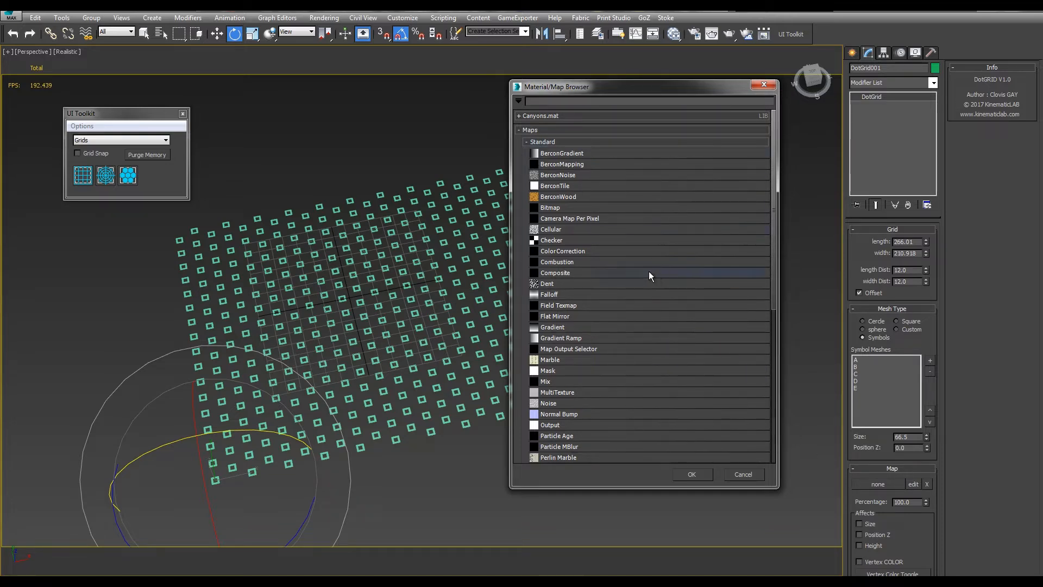
pyautogui.scroll(-1, 625, 269)
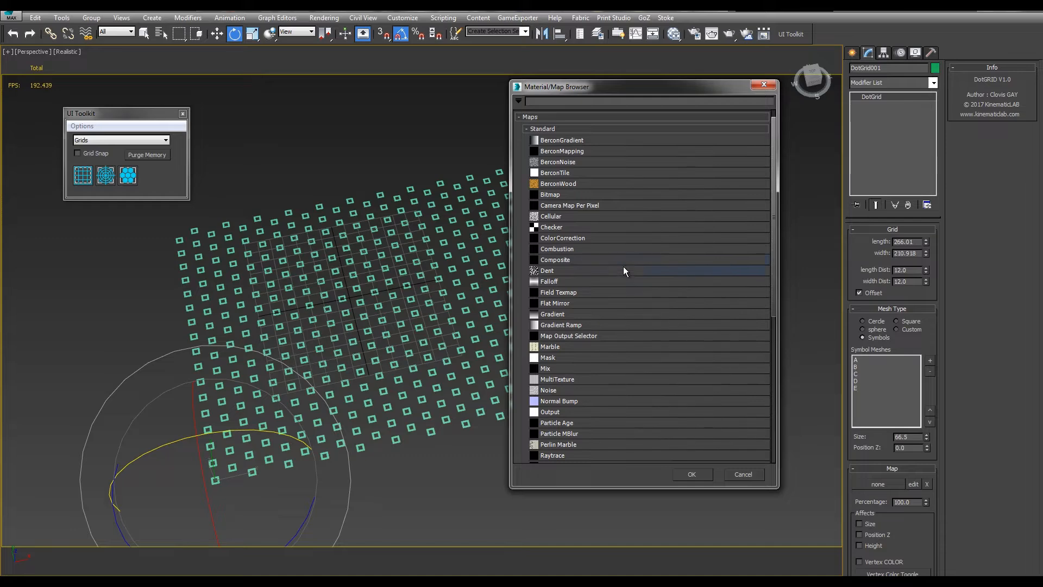
pyautogui.click(566, 389)
pyautogui.click(694, 474)
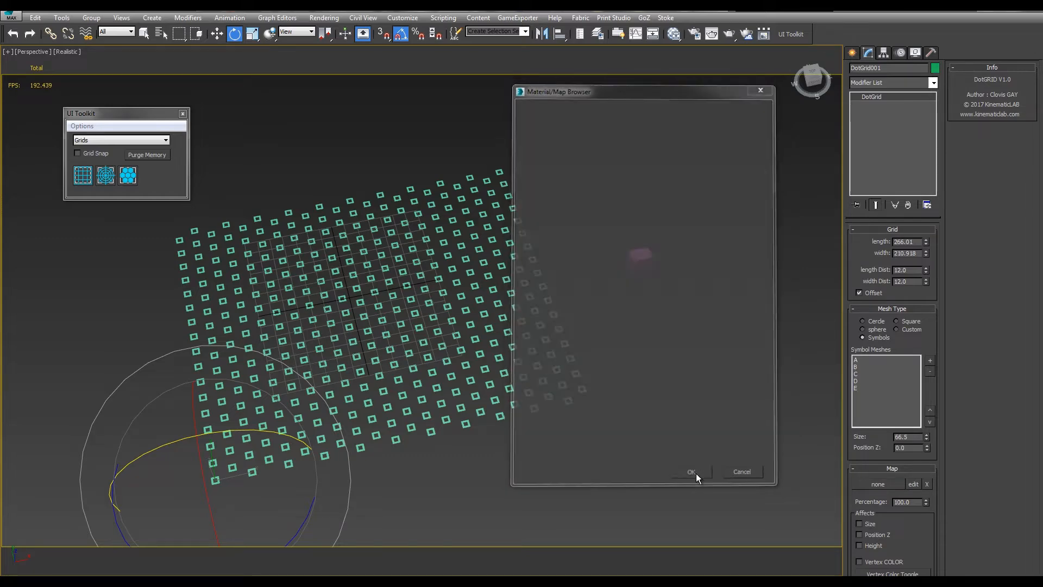
pyautogui.keyDown('alt'); pyautogui.moveTo(613, 275); pyautogui.dragTo(771, 367, button='middle'); pyautogui.keyUp('alt')
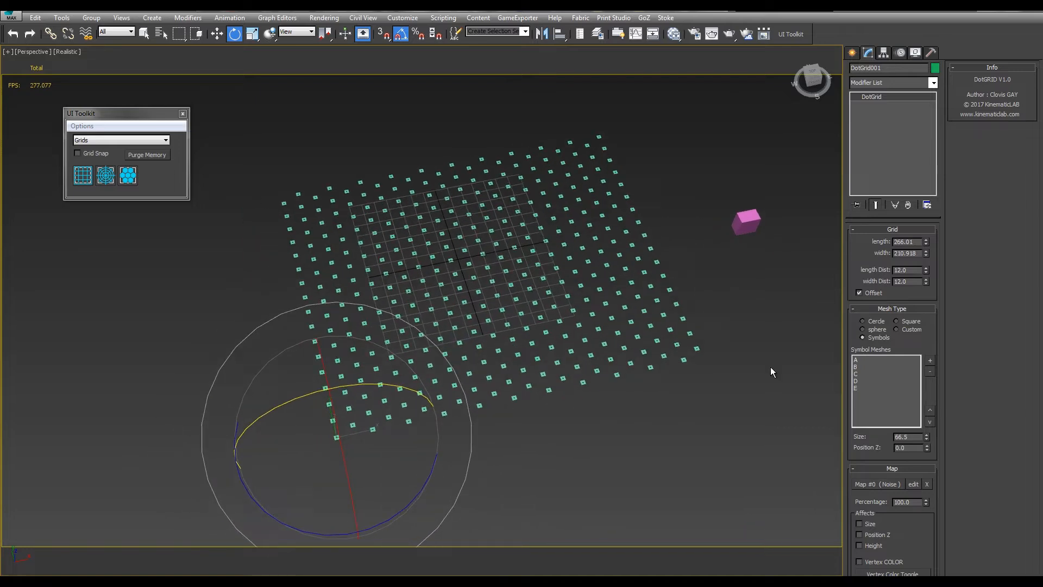
# Open the grid's Noise map in the Slate Material Editor and display its parameters
pyautogui.click(912, 483)
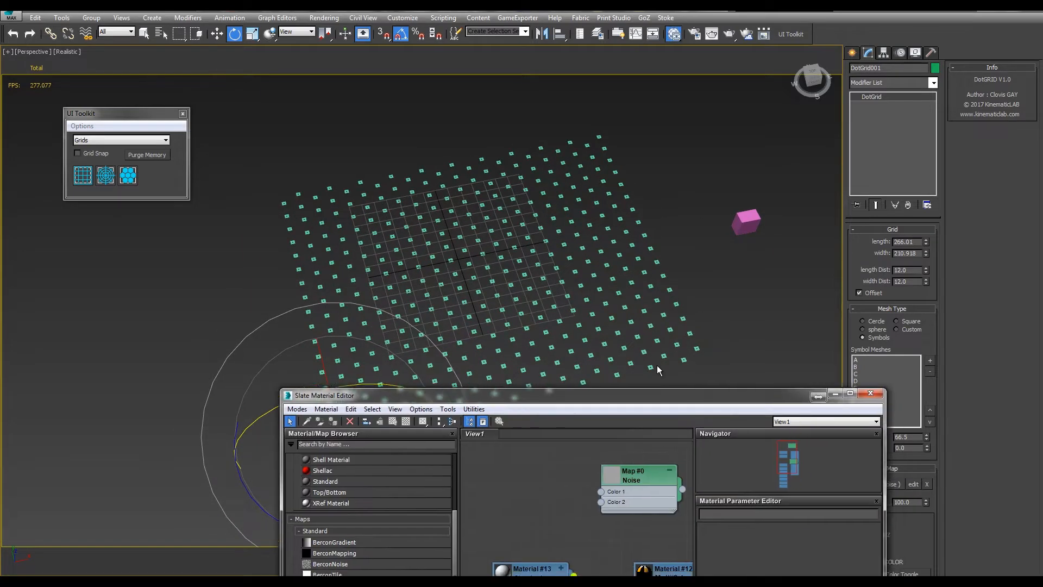
pyautogui.moveTo(587, 559); pyautogui.dragTo(454, 340)
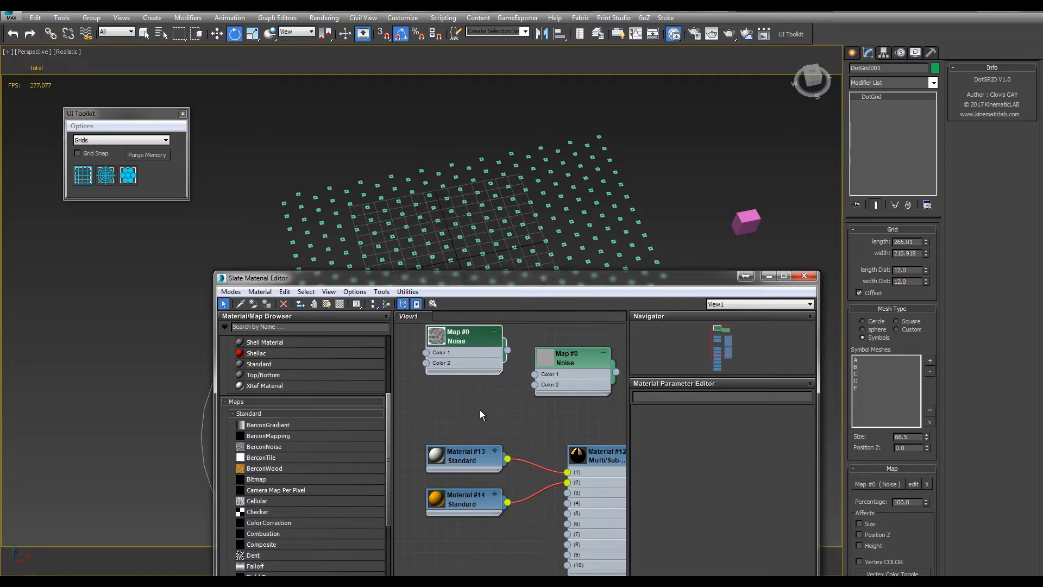
pyautogui.moveTo(482, 414); pyautogui.dragTo(542, 537, button='middle')
pyautogui.moveTo(522, 460); pyautogui.dragTo(521, 369)
pyautogui.doubleClick(521, 369)
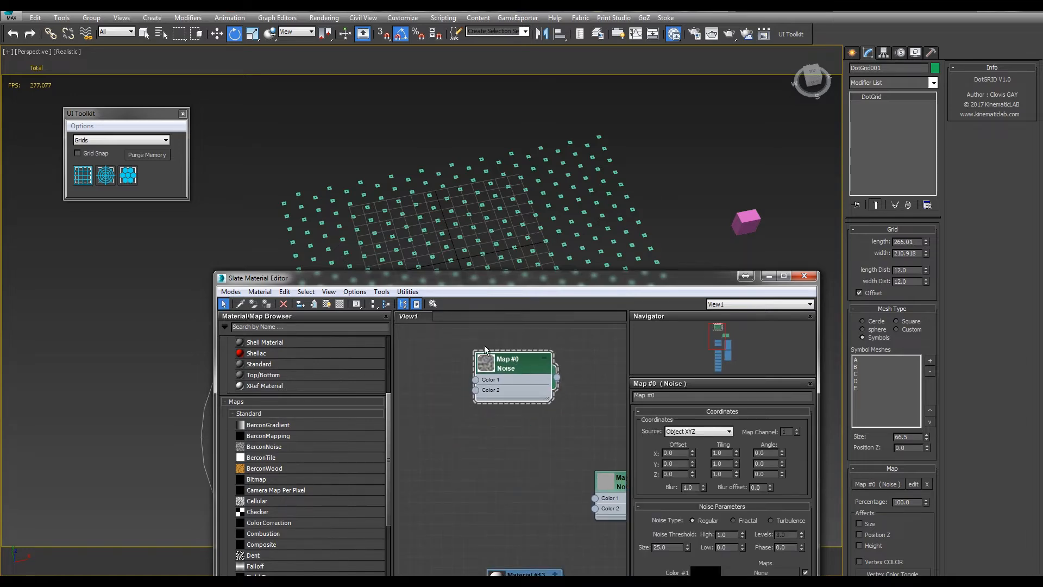
# Try noise Size values of 0.001, 1.901 and 1.501 on the grid's Noise map
pyautogui.moveTo(582, 246); pyautogui.dragTo(471, 152, button='middle')
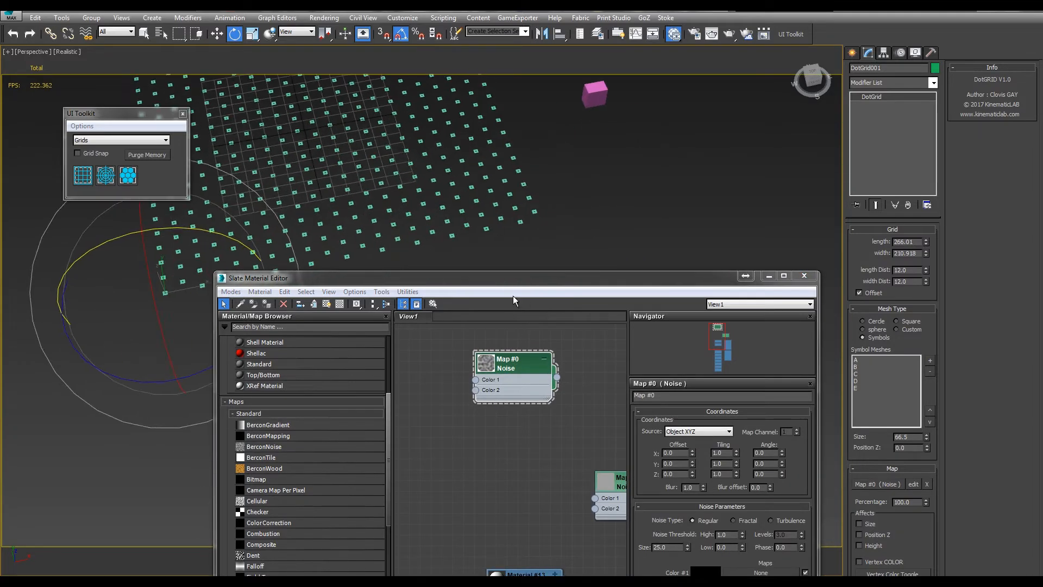
pyautogui.moveTo(506, 278); pyautogui.dragTo(550, 320)
pyautogui.moveTo(523, 228); pyautogui.dragTo(477, 201, button='middle')
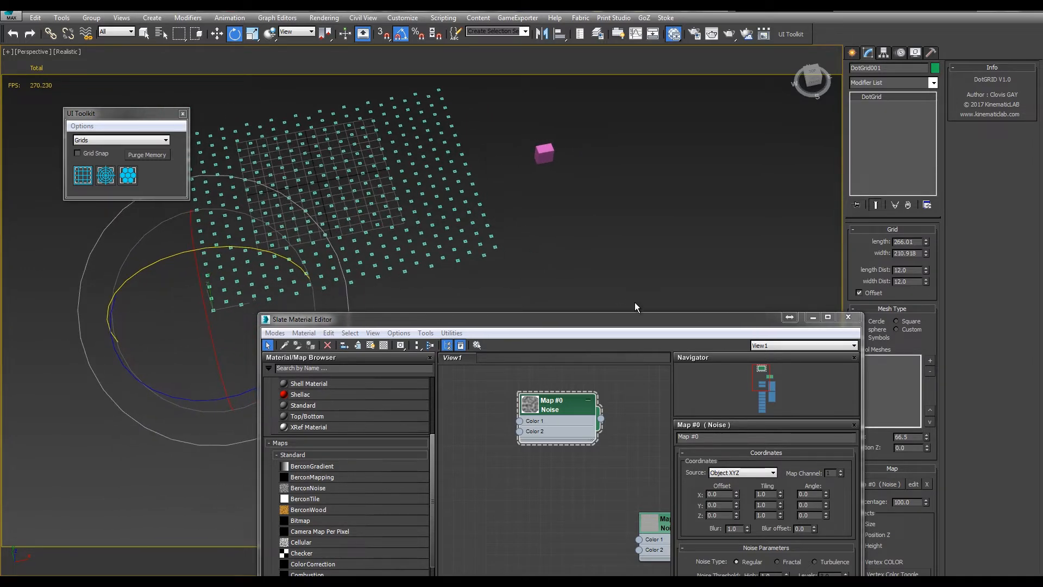
pyautogui.moveTo(587, 321); pyautogui.dragTo(625, 164)
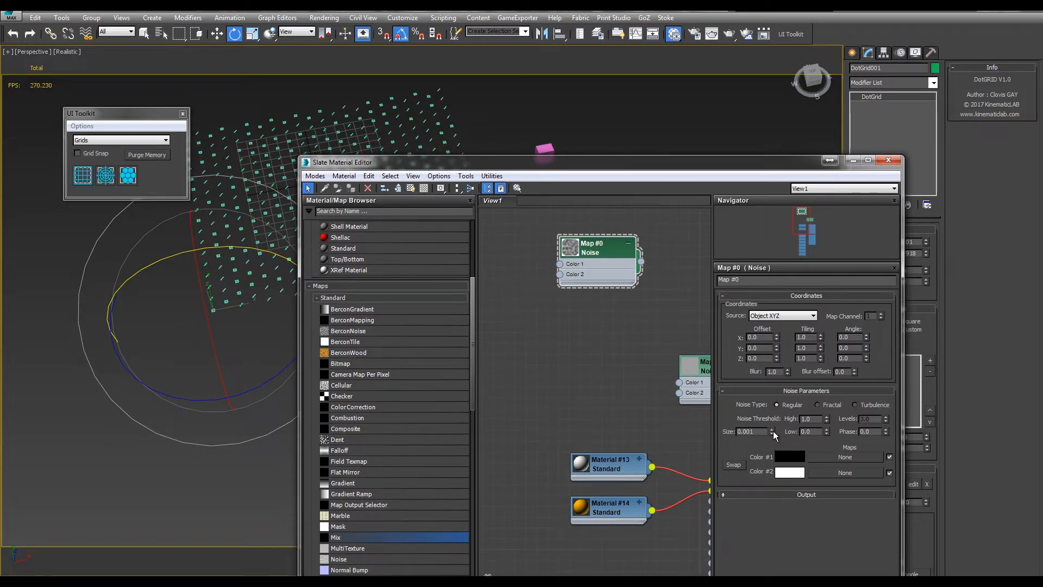
pyautogui.moveTo(772, 431); pyautogui.dragTo(772, 416)
pyautogui.moveTo(416, 161); pyautogui.dragTo(613, 119)
pyautogui.moveTo(381, 237); pyautogui.dragTo(426, 329, button='middle')
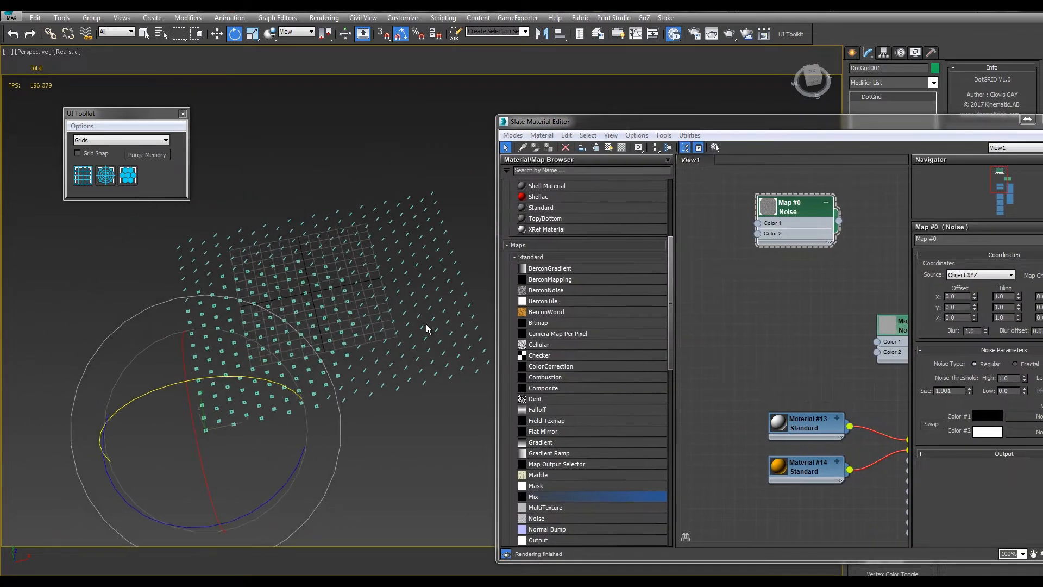
pyautogui.moveTo(970, 392)
pyautogui.mouseDown()
pyautogui.moveTo(968, 408)
pyautogui.moveTo(961, 389)
pyautogui.mouseUp()
pyautogui.scroll(4, 401, 313)
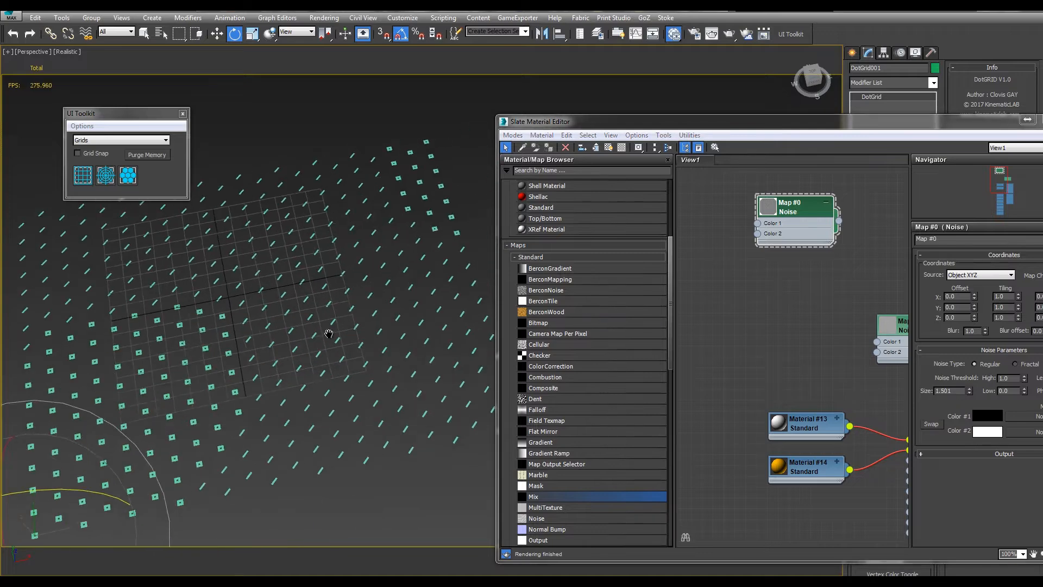
# Set the Noise map to Fractal with Size 0.301 and a low threshold of 0.025
pyautogui.moveTo(948, 123); pyautogui.dragTo(852, 120)
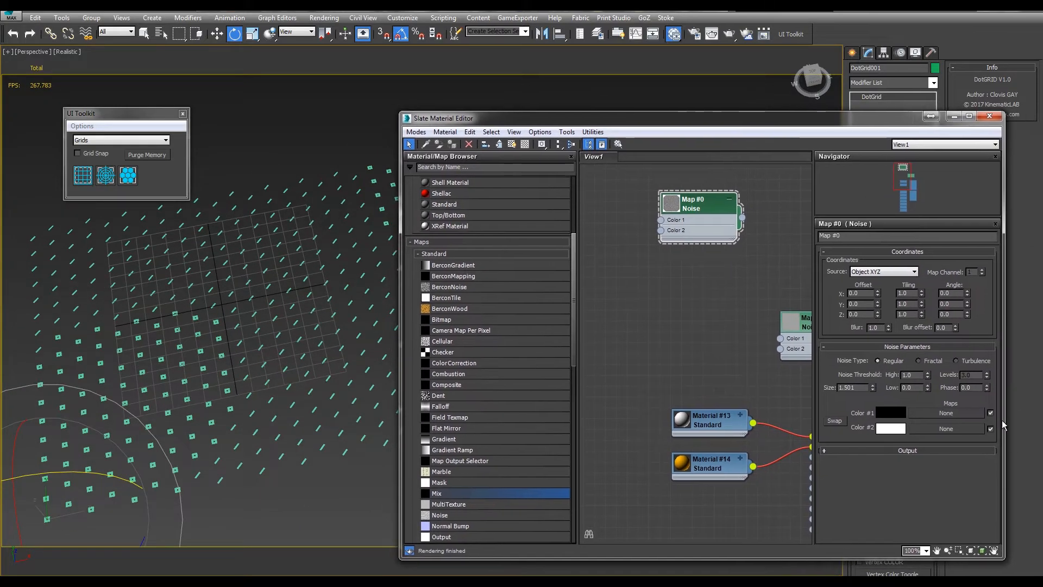
pyautogui.moveTo(927, 387); pyautogui.dragTo(874, 396)
pyautogui.click(918, 361)
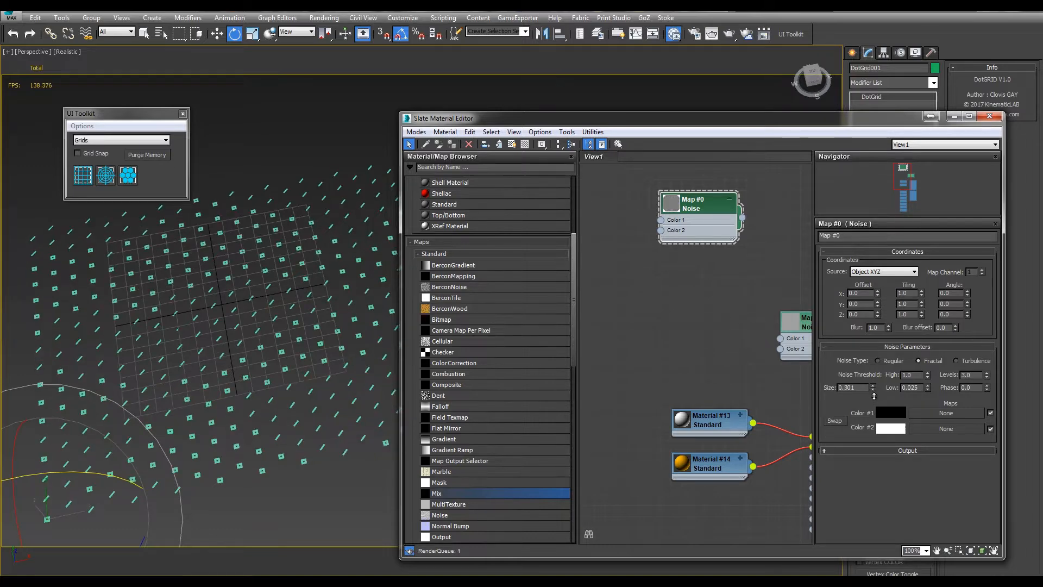
# Set the dot grid's symbol Size to 123 and the Noise map's low threshold to 0
pyautogui.moveTo(815, 125); pyautogui.dragTo(629, 498)
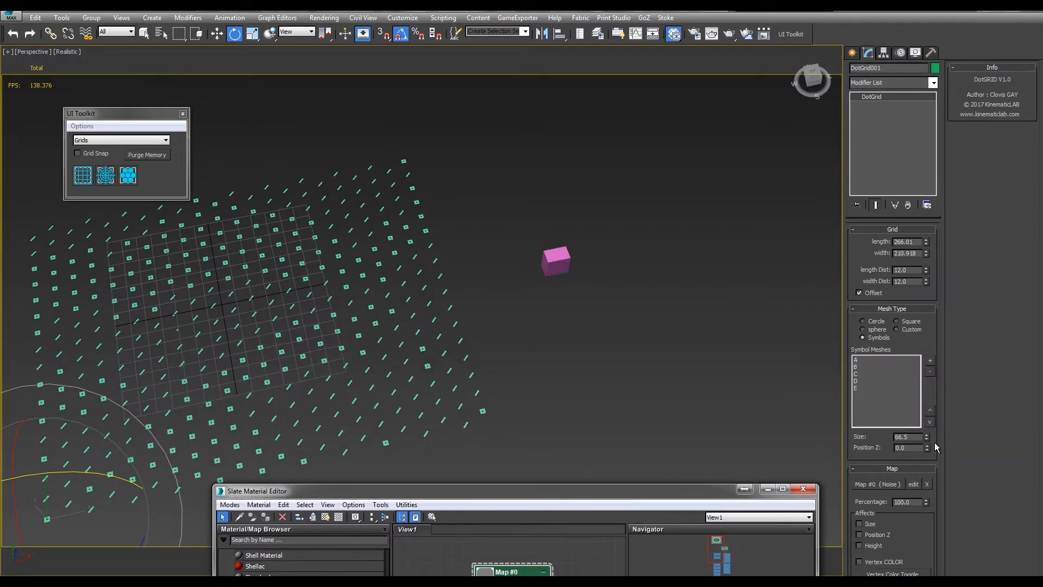
pyautogui.moveTo(929, 441); pyautogui.dragTo(804, 171)
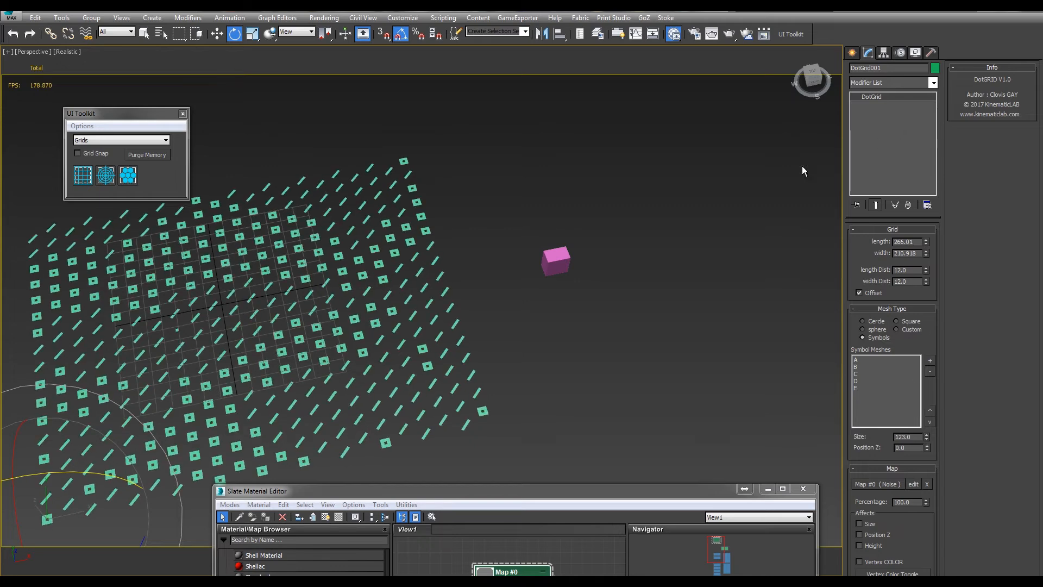
pyautogui.moveTo(501, 492); pyautogui.dragTo(660, 82)
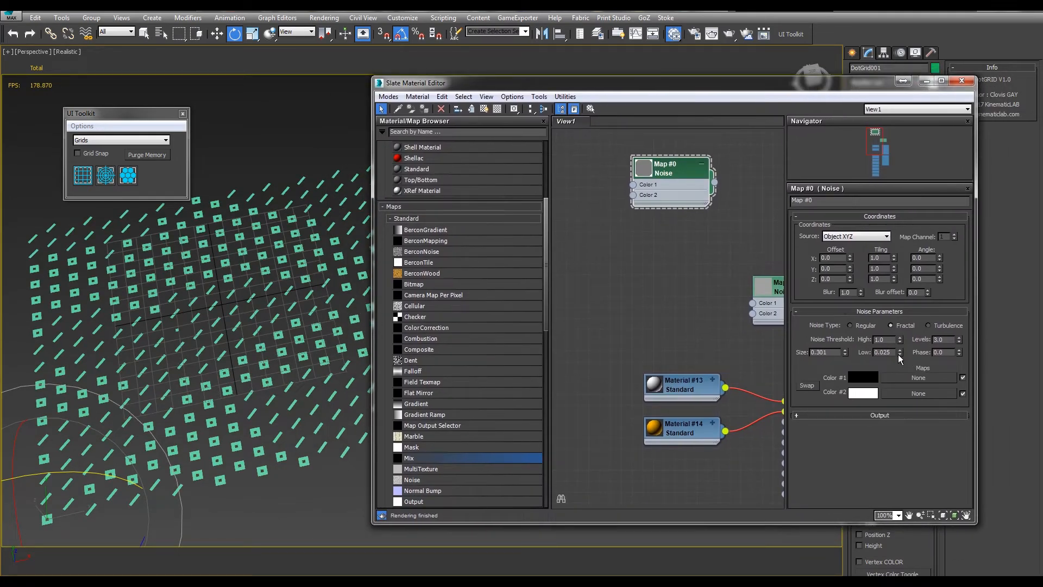
pyautogui.moveTo(900, 354); pyautogui.dragTo(900, 429)
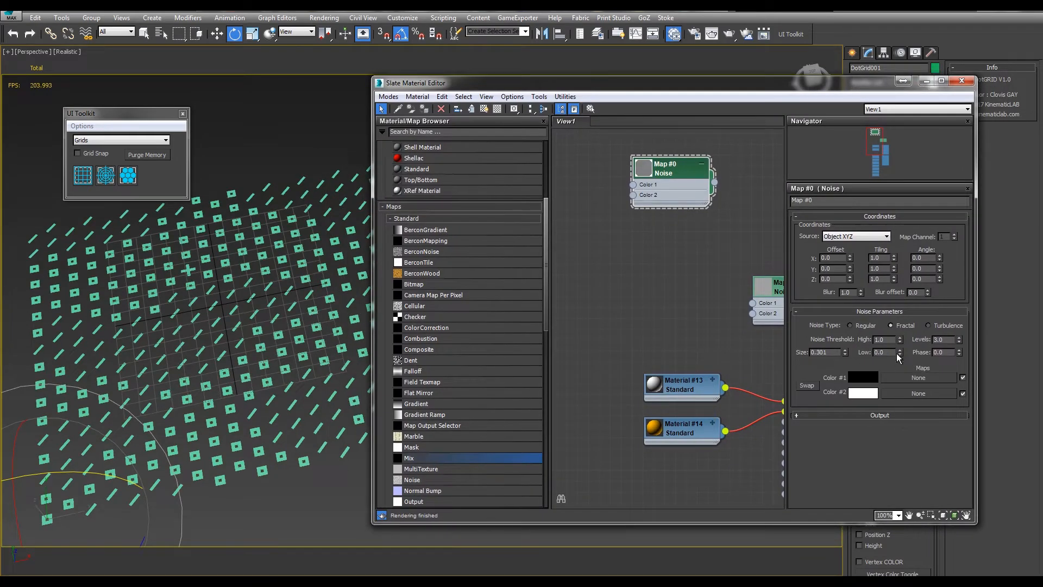
# Set the Noise map's high threshold to 0.832 and low threshold to 0.021, and close the Slate Material Editor
pyautogui.moveTo(901, 341); pyautogui.dragTo(900, 526)
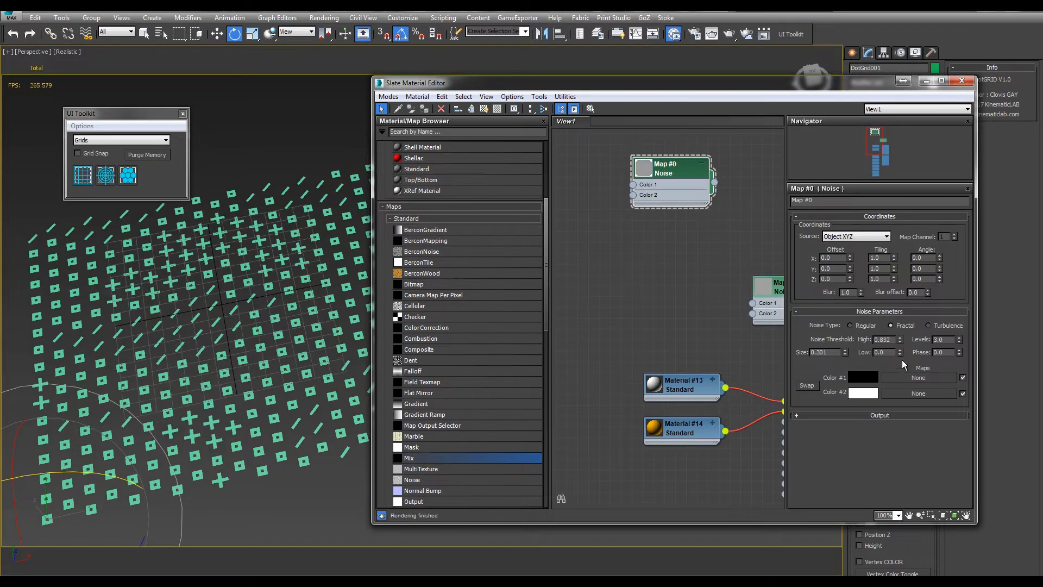
pyautogui.moveTo(900, 352); pyautogui.dragTo(900, 331)
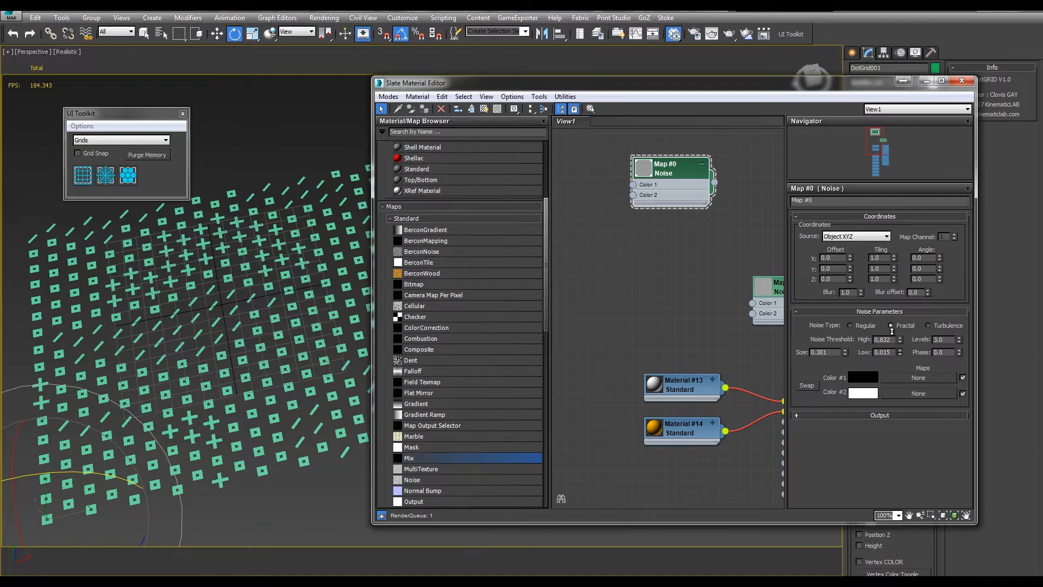
pyautogui.click(963, 82)
# Try a map Percentage of 89.5 on the dot grid and settle on 97.1
pyautogui.moveTo(585, 333); pyautogui.dragTo(644, 335, button='middle')
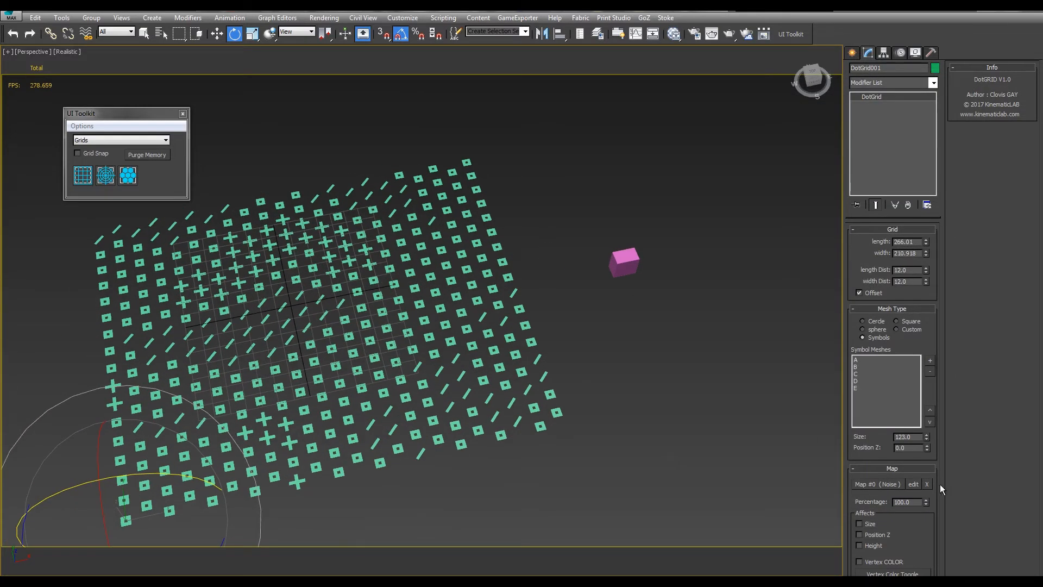
pyautogui.moveTo(604, 371); pyautogui.dragTo(740, 427, button='middle')
pyautogui.keyDown('alt'); pyautogui.moveTo(646, 375); pyautogui.dragTo(702, 351, button='middle'); pyautogui.keyUp('alt')
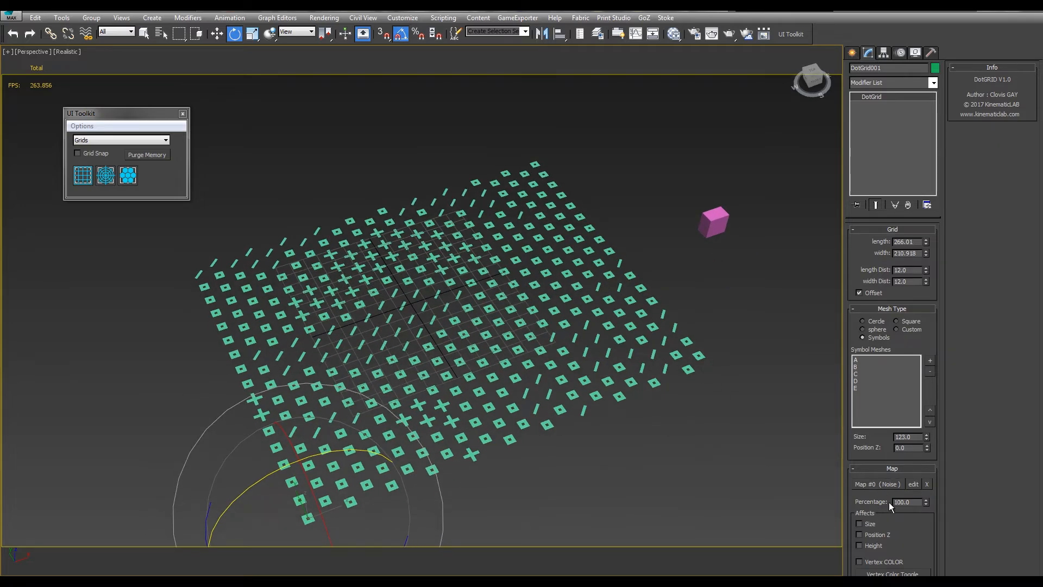
pyautogui.moveTo(925, 502); pyautogui.dragTo(869, 496)
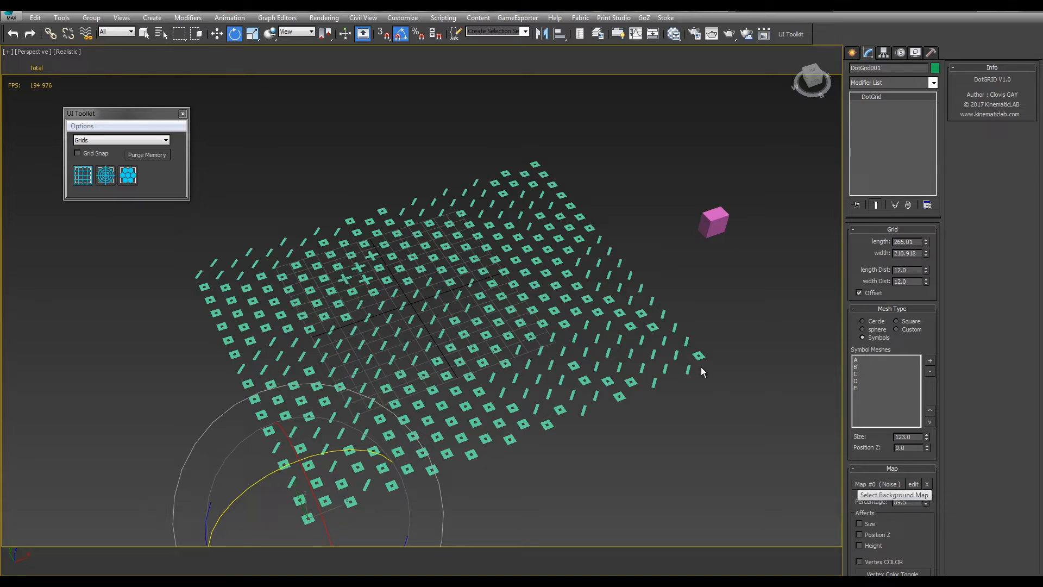
pyautogui.moveTo(665, 370); pyautogui.dragTo(678, 371, button='middle')
pyautogui.keyDown('alt'); pyautogui.moveTo(727, 345); pyautogui.dragTo(697, 361, button='middle'); pyautogui.keyUp('alt')
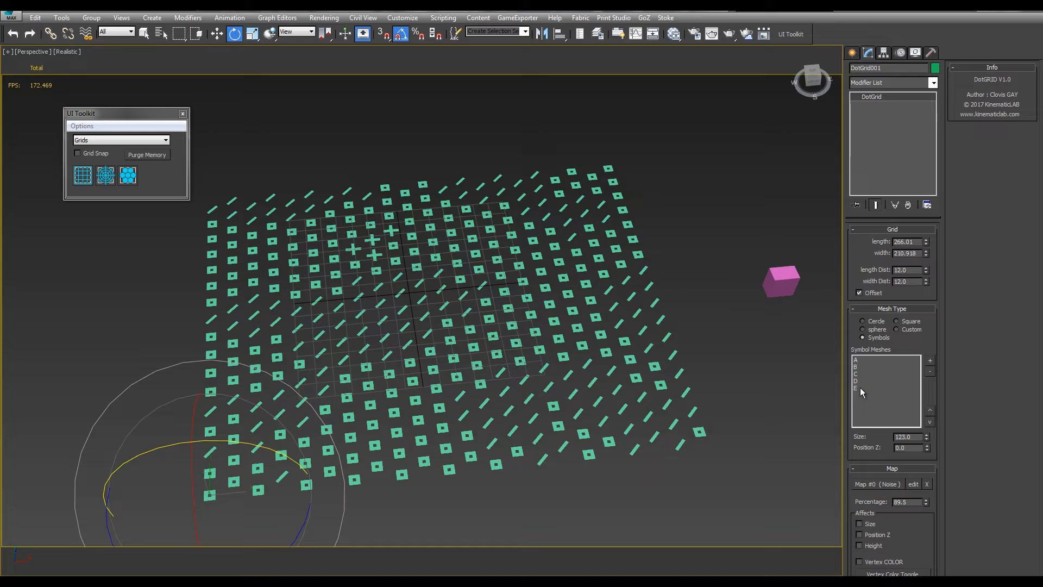
pyautogui.keyDown('alt'); pyautogui.moveTo(810, 393); pyautogui.dragTo(779, 367, button='middle'); pyautogui.keyUp('alt')
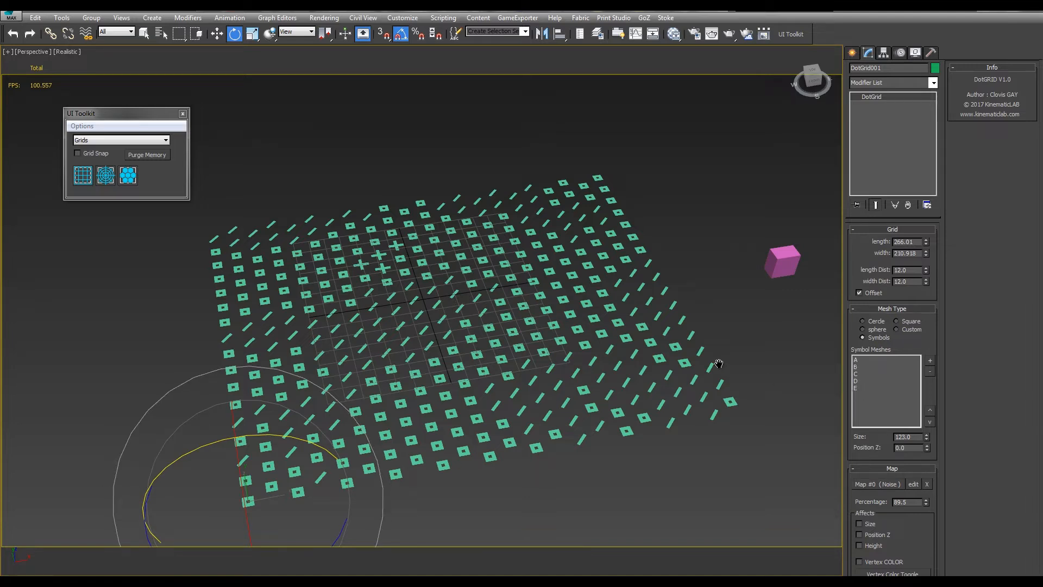
pyautogui.moveTo(719, 364); pyautogui.dragTo(686, 366, button='middle')
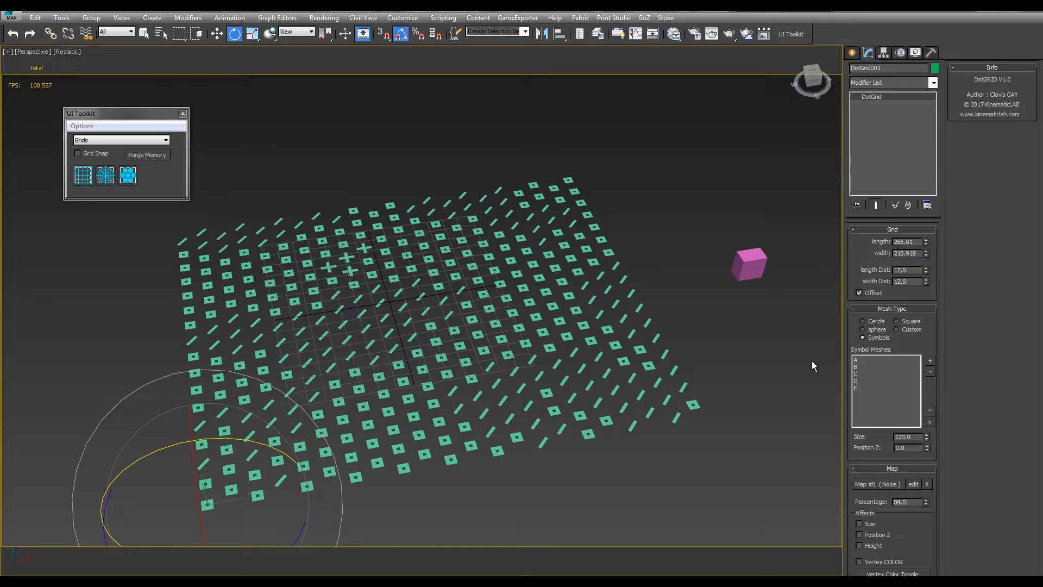
pyautogui.keyDown('alt'); pyautogui.moveTo(719, 325); pyautogui.dragTo(697, 325, button='middle'); pyautogui.keyUp('alt')
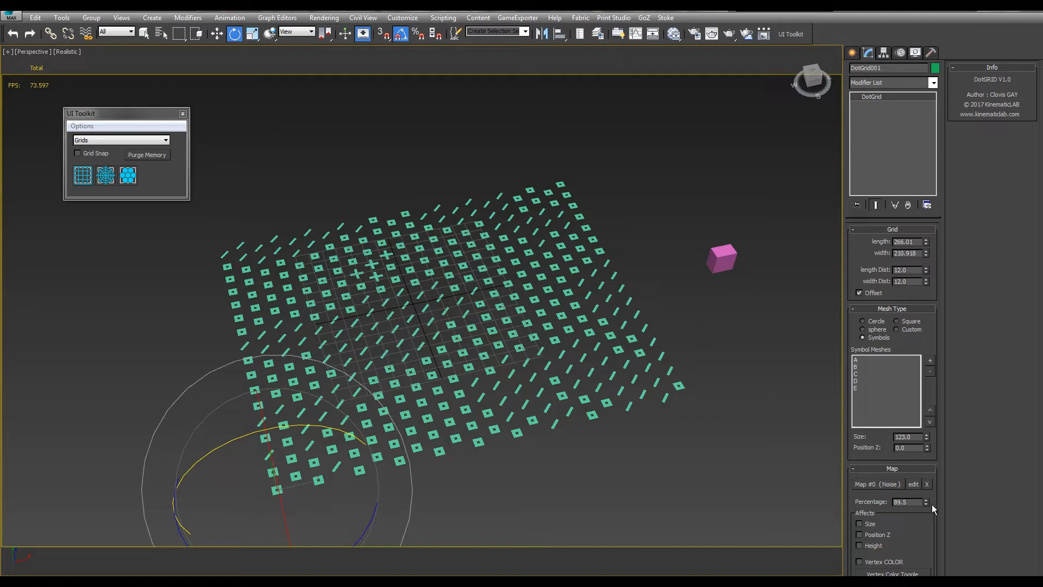
pyautogui.moveTo(926, 502); pyautogui.dragTo(904, 471)
# Let the Noise map affect the Size of the grid's symbols
pyautogui.moveTo(709, 452); pyautogui.dragTo(741, 446, button='middle')
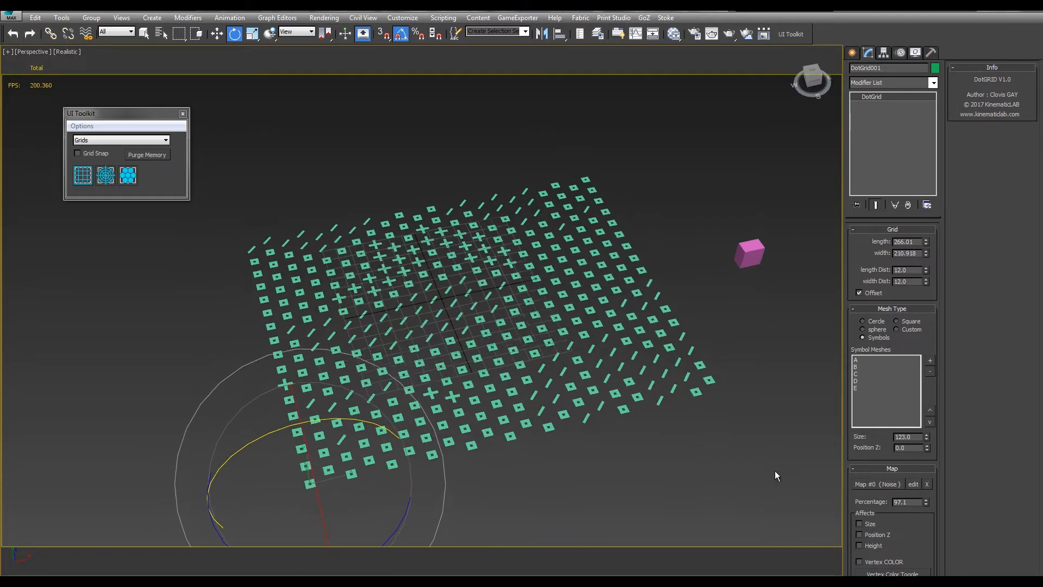
pyautogui.click(859, 523)
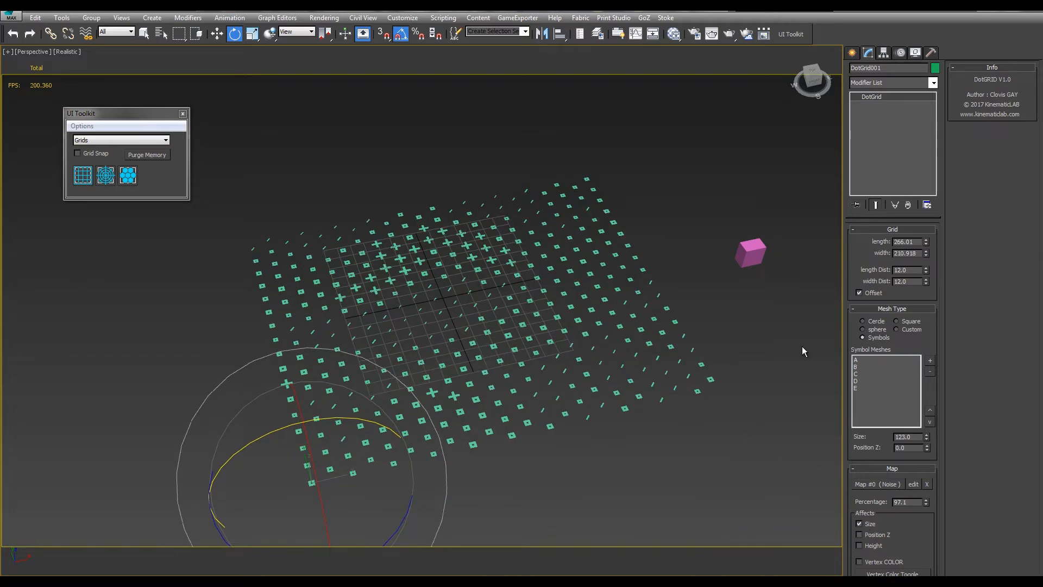
pyautogui.keyDown('alt'); pyautogui.moveTo(713, 374); pyautogui.dragTo(724, 399, button='middle'); pyautogui.keyUp('alt')
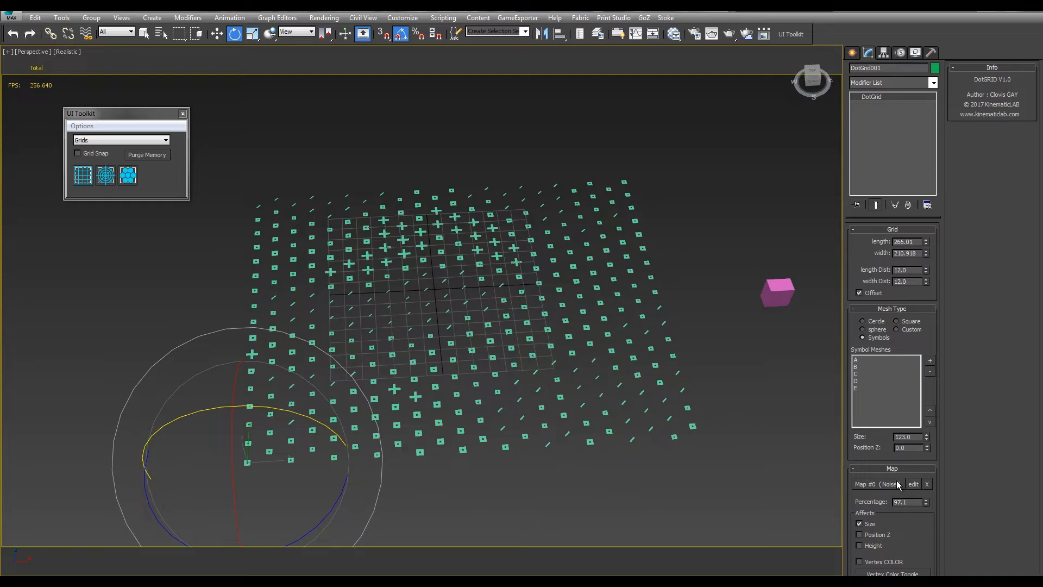
# Reopen the Slate Material Editor with the grid still in view and set the Noise map's Phase to 4.6
pyautogui.click(673, 34)
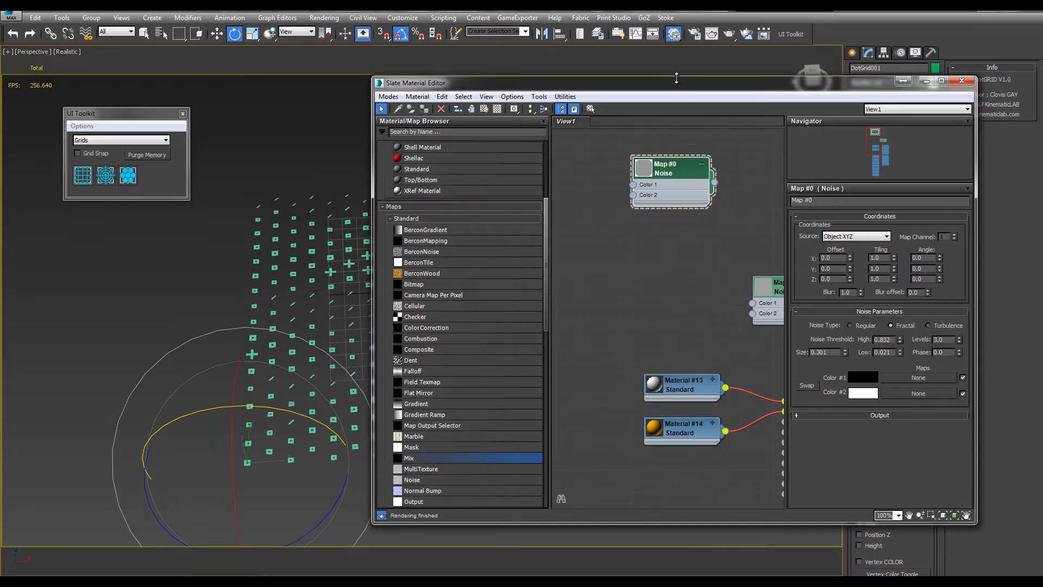
pyautogui.keyDown('alt'); pyautogui.moveTo(347, 261); pyautogui.dragTo(296, 307, button='middle'); pyautogui.keyUp('alt')
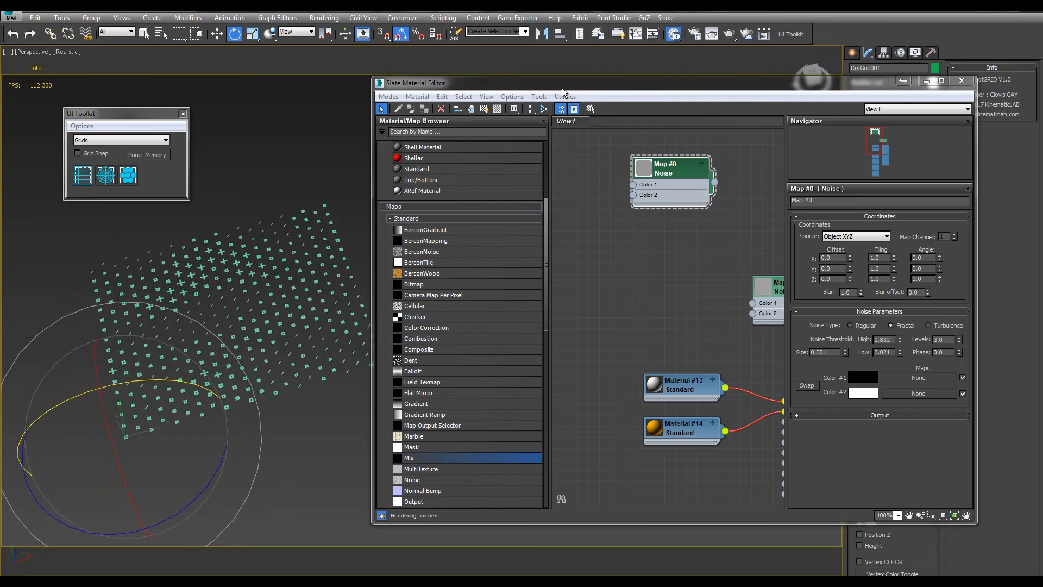
pyautogui.moveTo(563, 90); pyautogui.dragTo(420, 126)
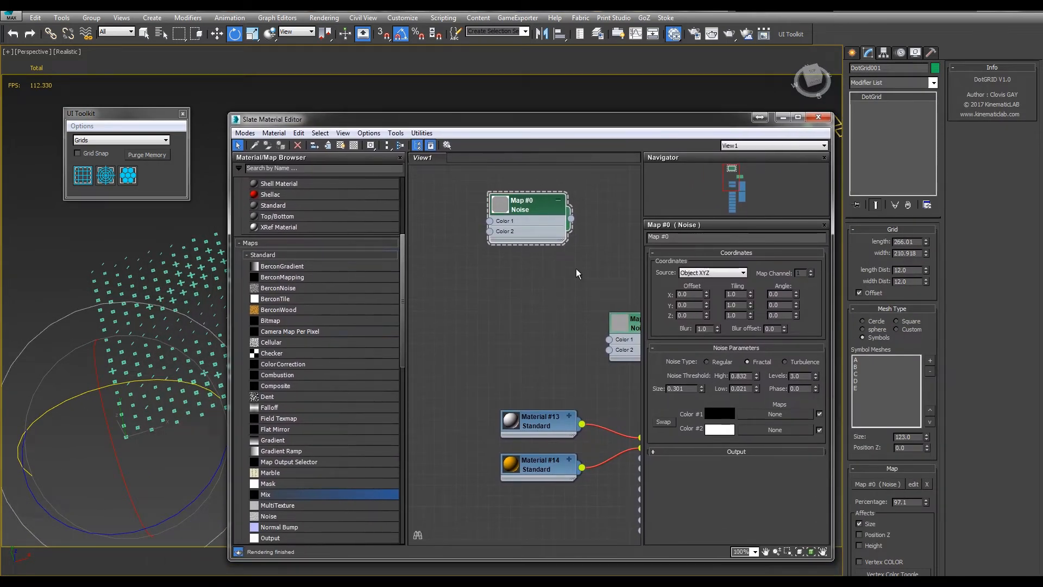
pyautogui.moveTo(305, 121); pyautogui.dragTo(345, 101)
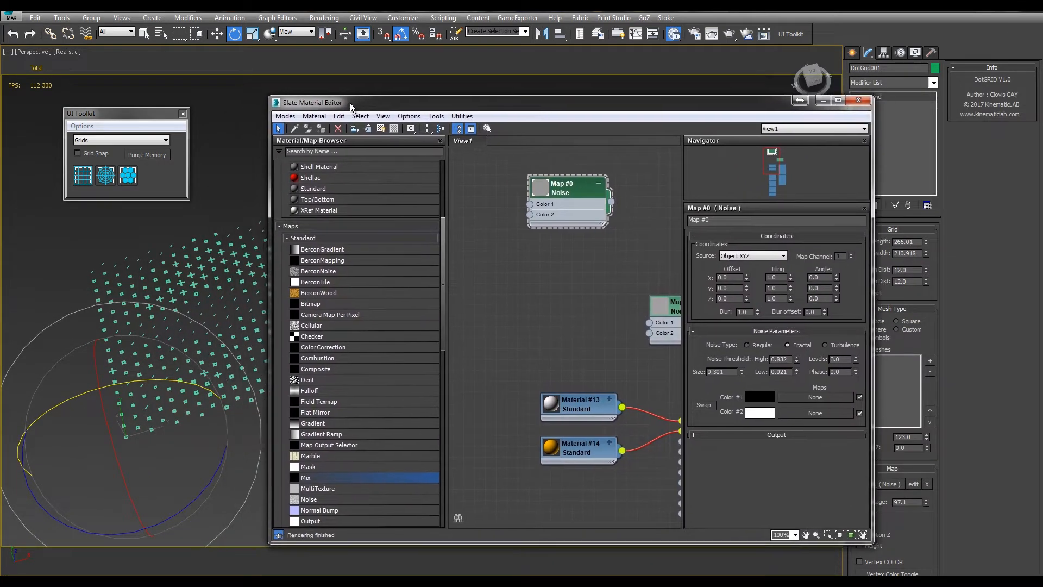
pyautogui.moveTo(856, 373); pyautogui.dragTo(855, 341)
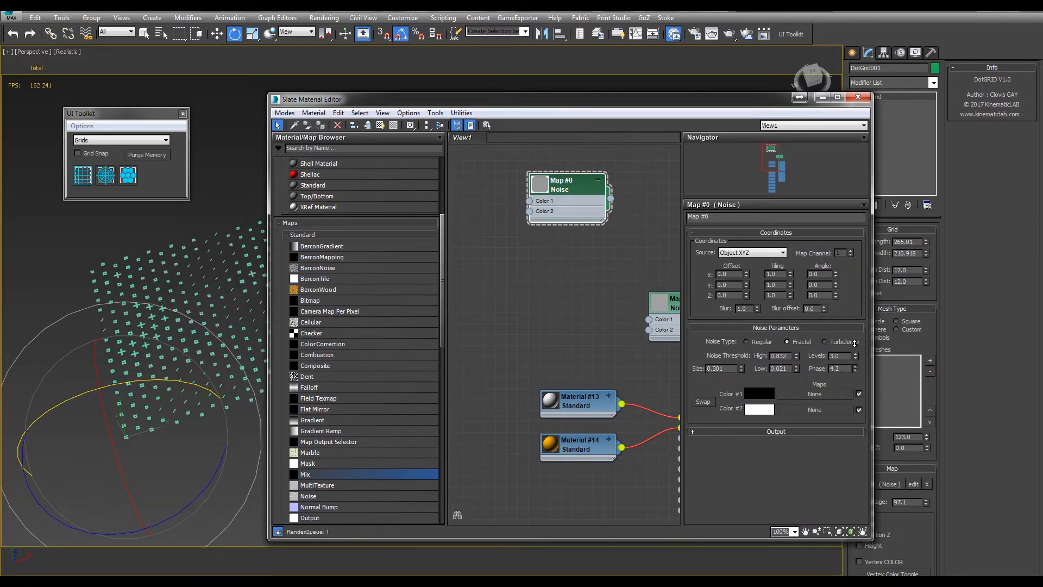
# Narrow the material editor window, set the symbol Size to 236.1 and the Noise map's Phase to 6.1
pyautogui.moveTo(873, 428); pyautogui.dragTo(821, 419)
pyautogui.moveTo(926, 438); pyautogui.dragTo(885, 478)
pyautogui.moveTo(481, 103); pyautogui.dragTo(504, 95)
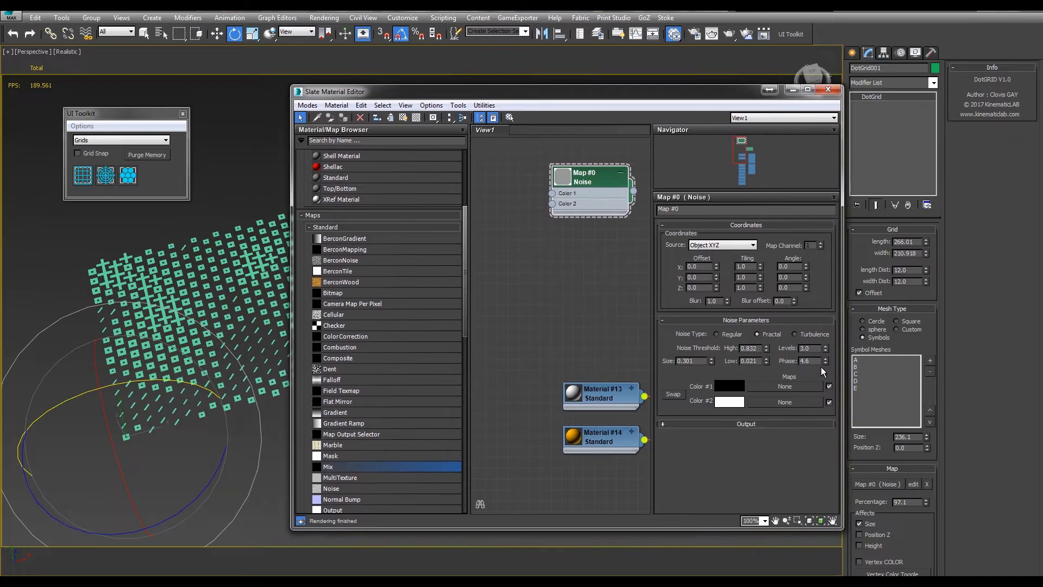
pyautogui.moveTo(825, 361)
pyautogui.mouseDown()
pyautogui.moveTo(820, 334)
pyautogui.moveTo(819, 383)
pyautogui.moveTo(823, 373)
pyautogui.mouseUp()
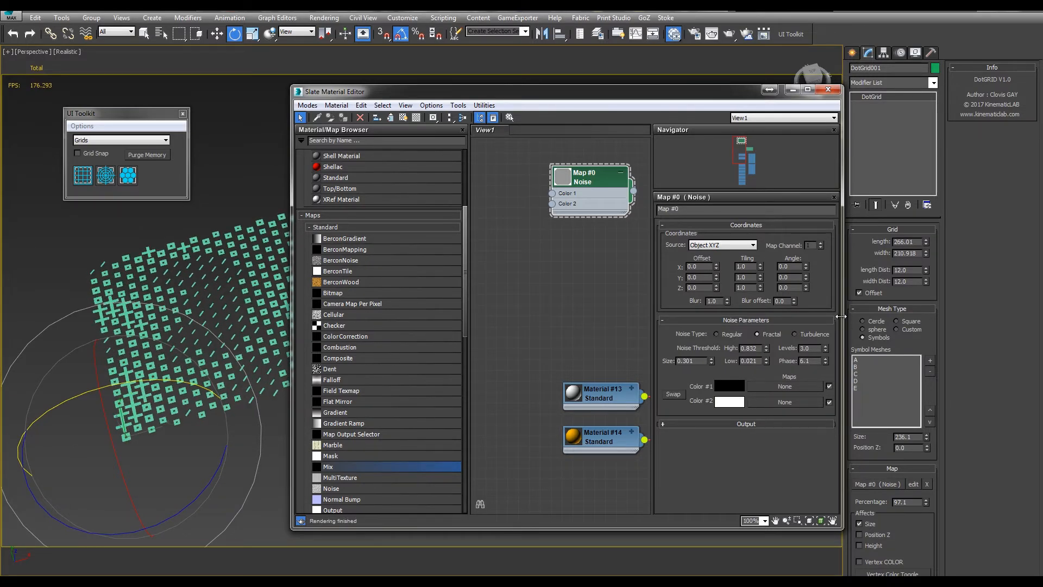
# Switch the grid's mesh type to Cercle and set both the length and width distances to 9
pyautogui.moveTo(841, 317); pyautogui.dragTo(803, 316)
pyautogui.moveTo(291, 291); pyautogui.dragTo(342, 291)
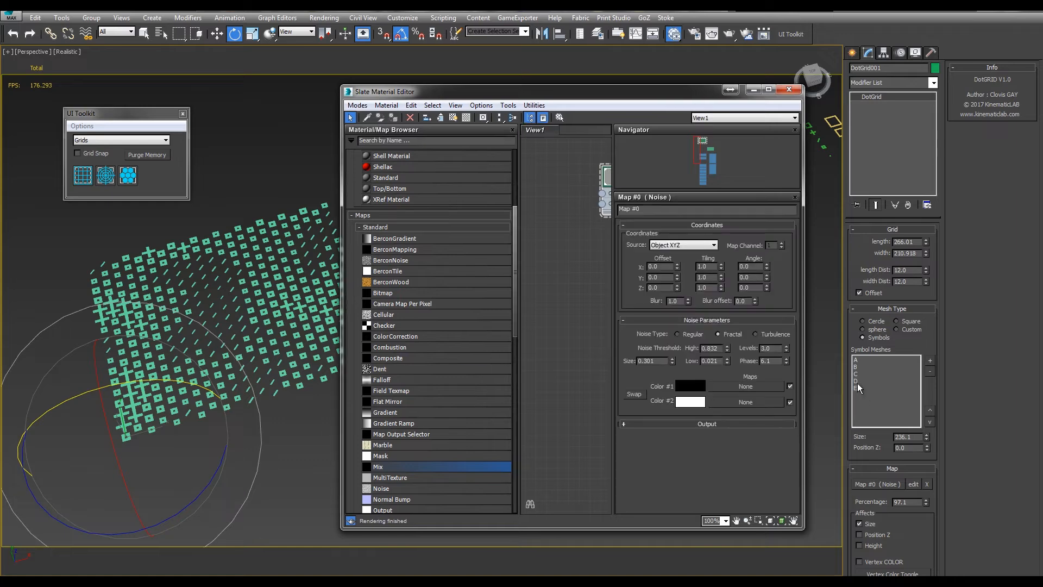
pyautogui.click(863, 321)
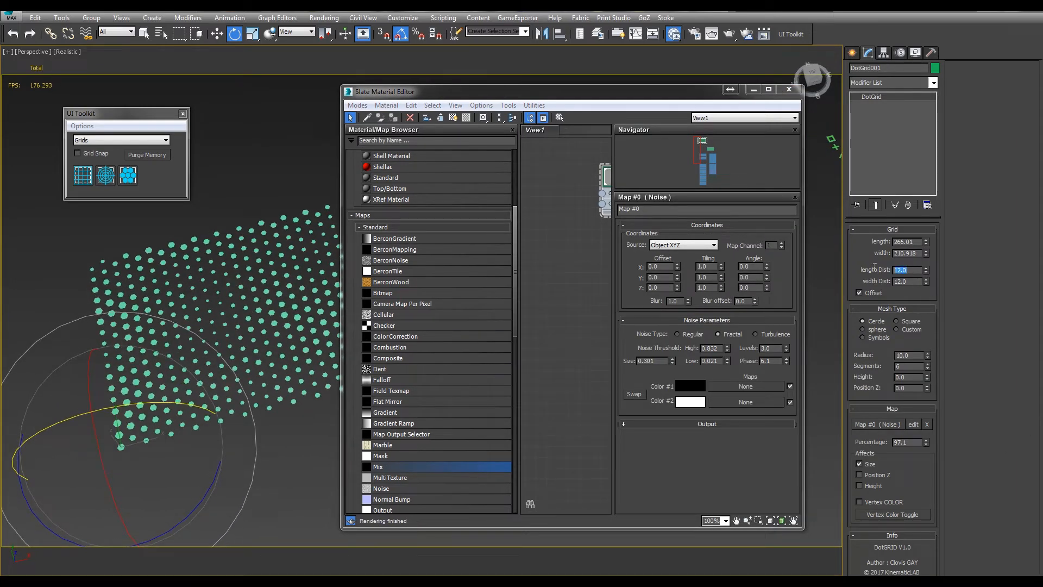
pyautogui.write('9')
pyautogui.press('Tab')
pyautogui.write('9')
pyautogui.press('Return')
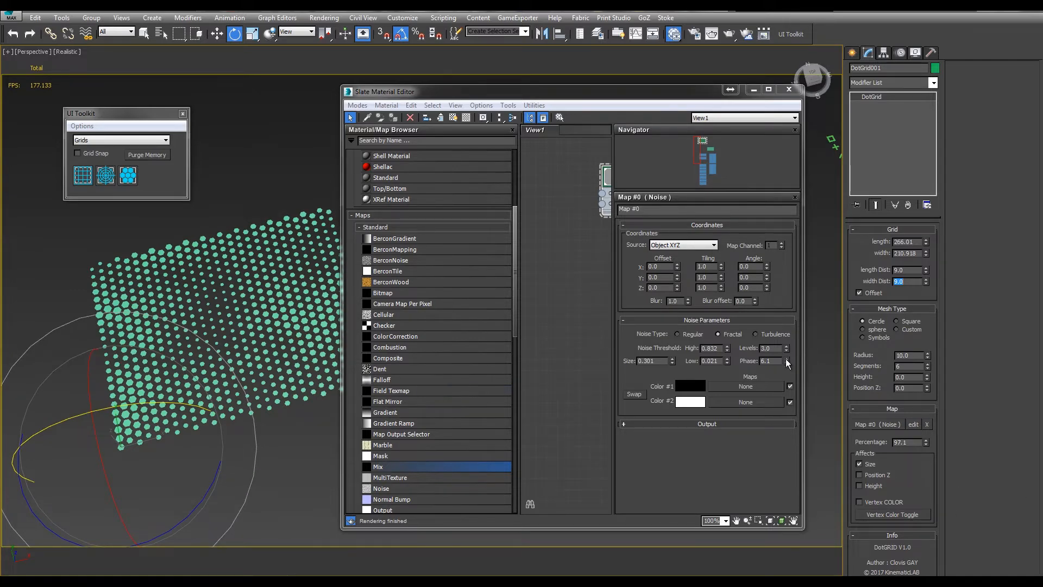
# Set the Noise map's Phase to 9.5 and let the map affect Position Z instead of Size
pyautogui.moveTo(787, 363); pyautogui.dragTo(768, 313)
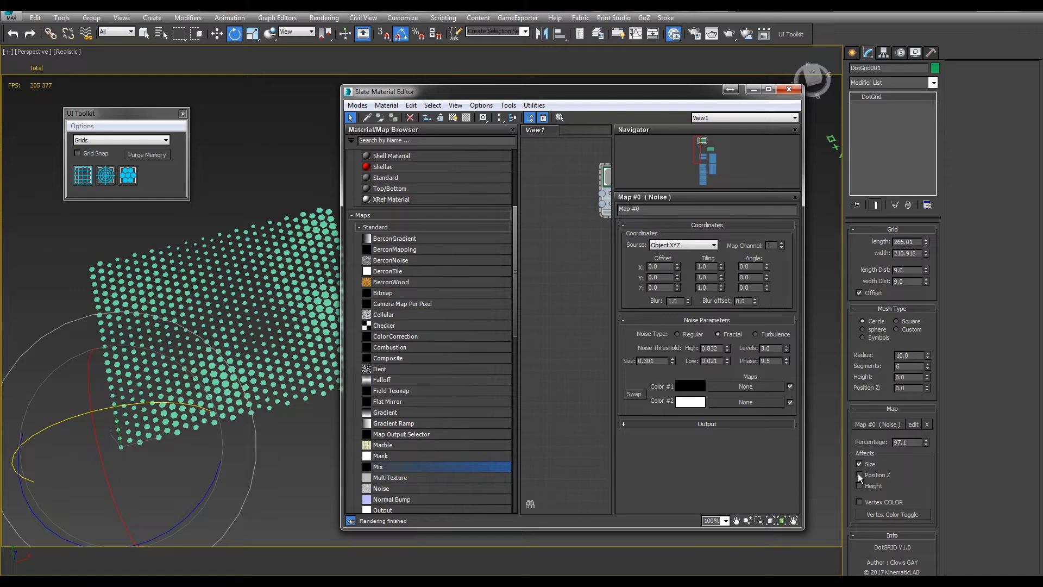
pyautogui.click(858, 476)
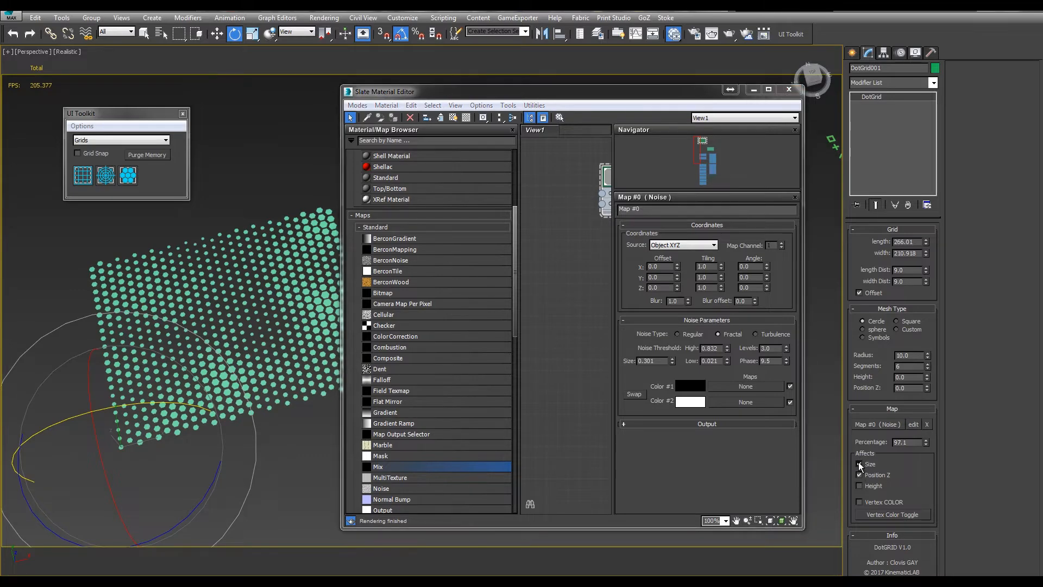
pyautogui.click(859, 464)
# Raise the circles' Position Z to 54.6 and set the Noise map's Phase to 11.1
pyautogui.keyDown('alt'); pyautogui.moveTo(256, 388); pyautogui.dragTo(346, 327, button='middle'); pyautogui.keyUp('alt')
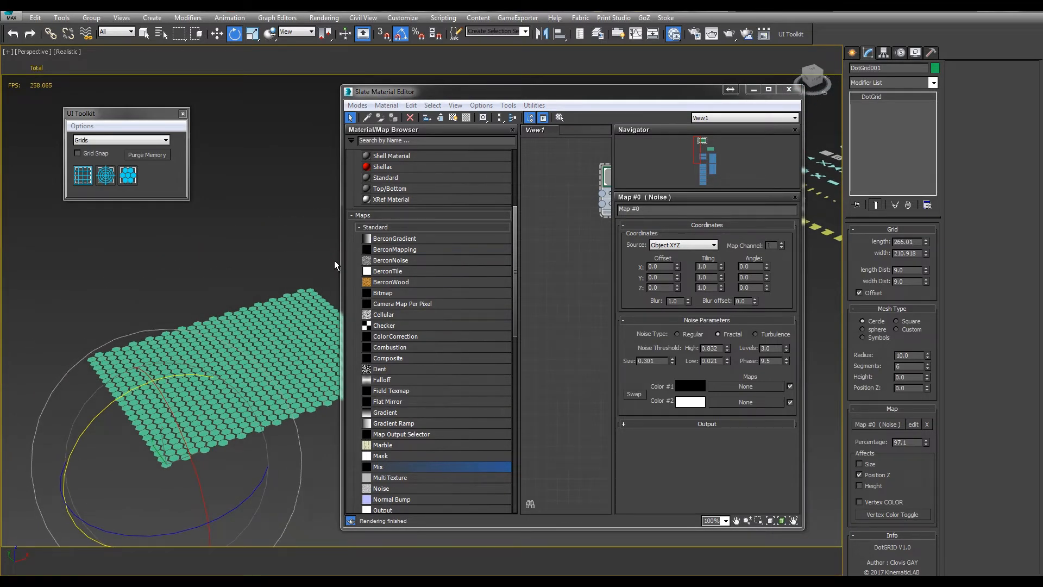
pyautogui.moveTo(341, 265); pyautogui.dragTo(414, 270)
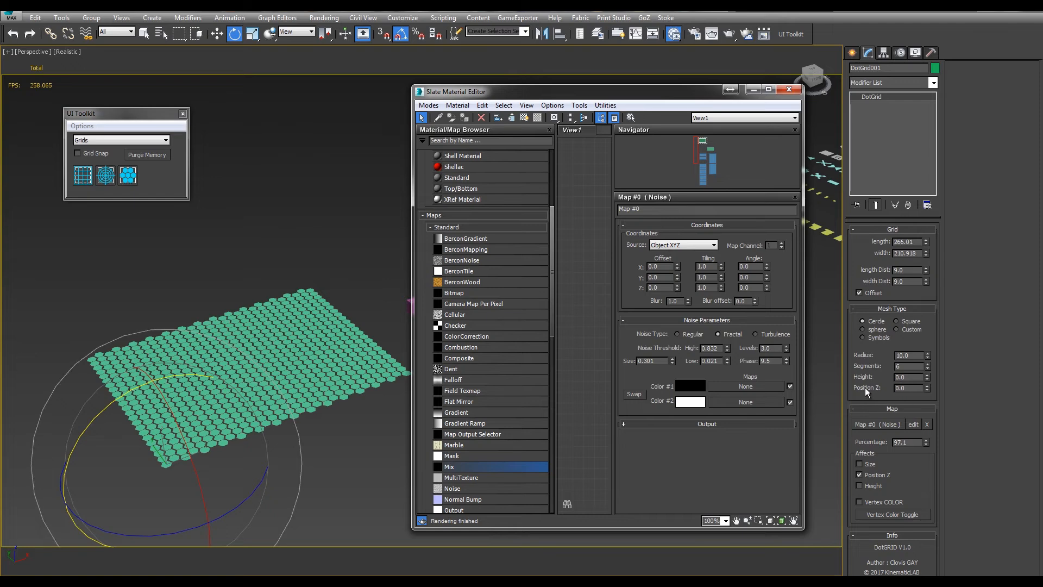
pyautogui.moveTo(927, 391); pyautogui.dragTo(880, 198)
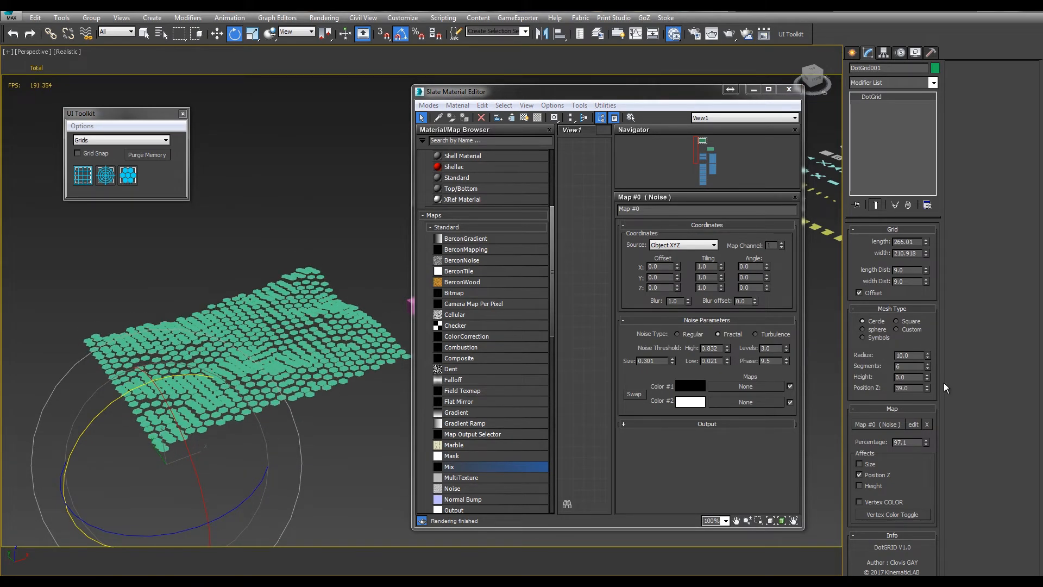
pyautogui.moveTo(927, 394); pyautogui.dragTo(900, 317)
pyautogui.moveTo(786, 366); pyautogui.dragTo(784, 342)
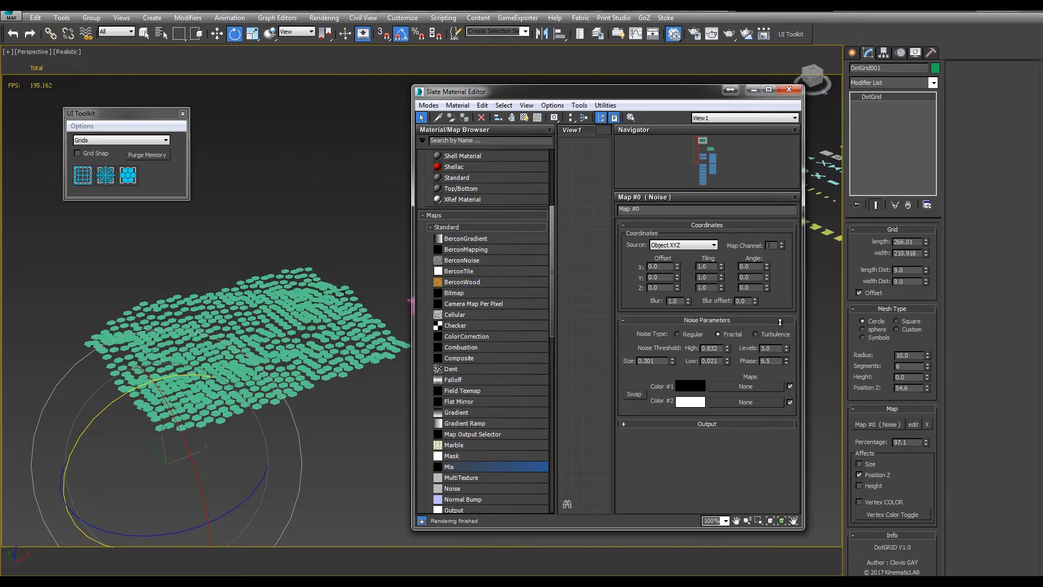
# Let the map affect Size together with Position Z, and set the Noise map's Phase to 18.2
pyautogui.keyDown('alt'); pyautogui.moveTo(346, 299); pyautogui.dragTo(348, 337, button='middle'); pyautogui.keyUp('alt')
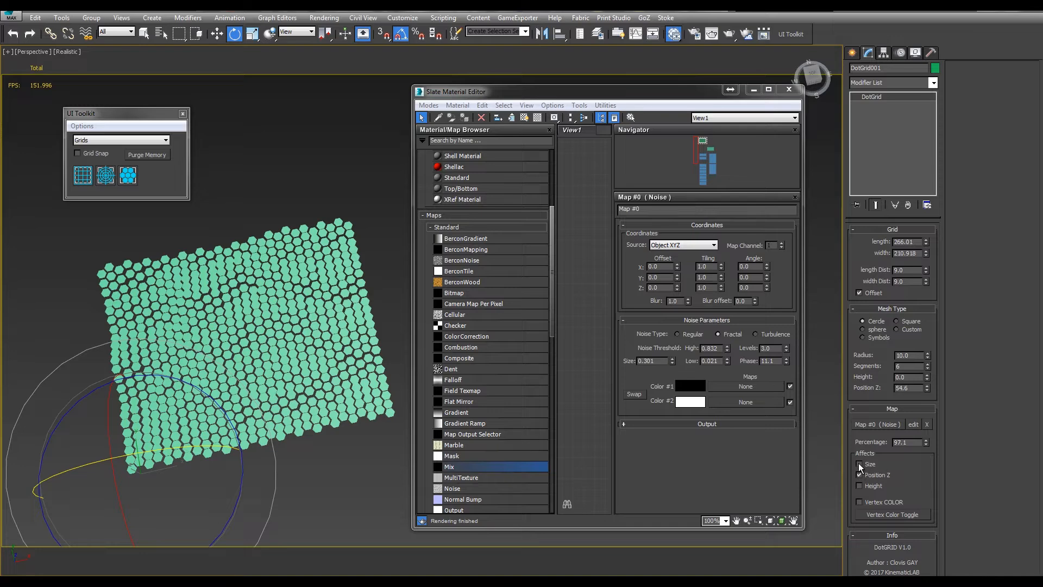
pyautogui.keyDown('alt'); pyautogui.moveTo(192, 399); pyautogui.dragTo(219, 349, button='middle'); pyautogui.keyUp('alt')
pyautogui.moveTo(787, 359); pyautogui.dragTo(784, 325)
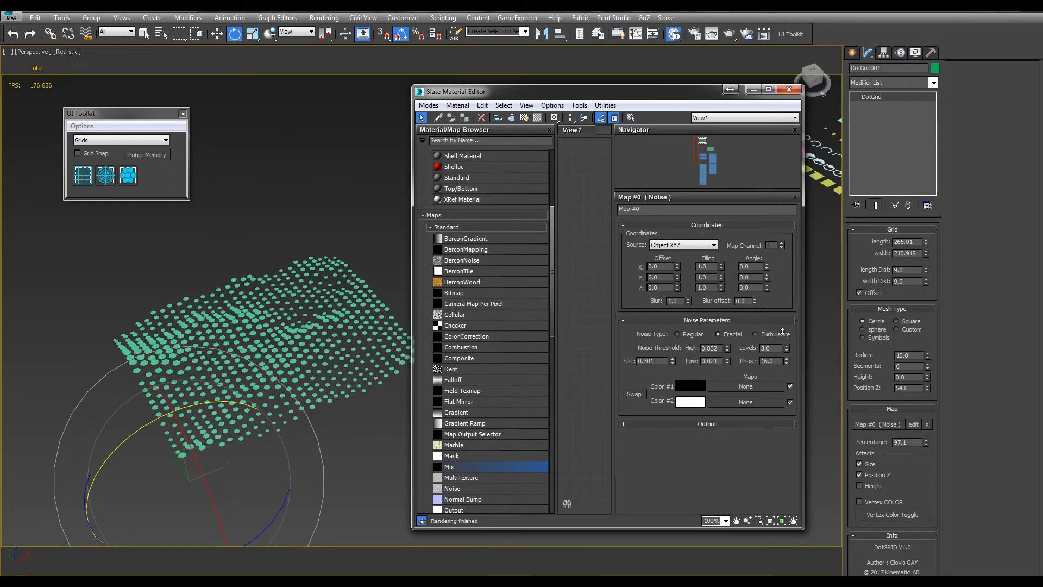
# Let the map affect the circles' Height only, turning off its effect on Position Z and Size
pyautogui.click(860, 486)
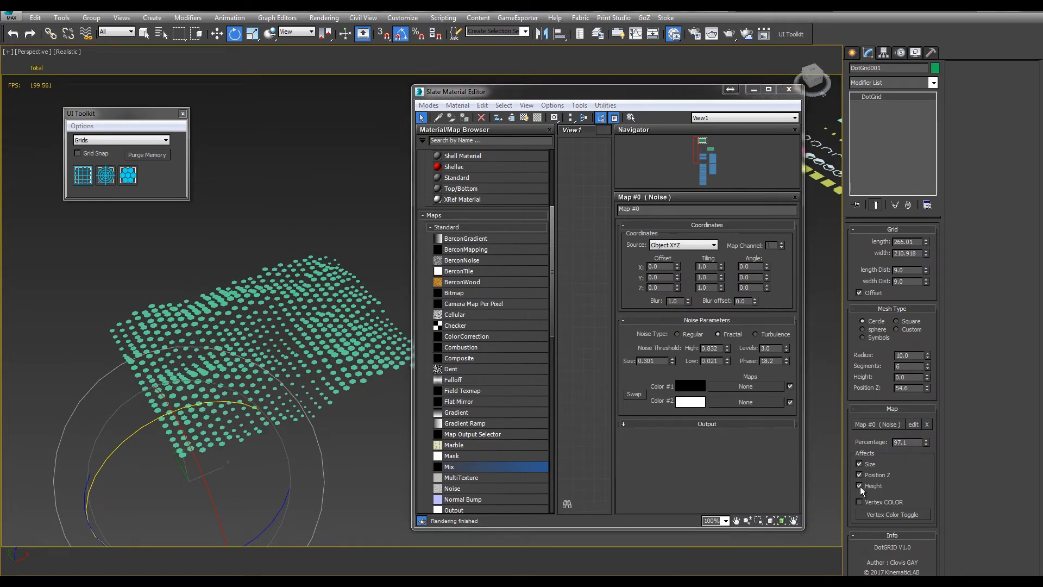
pyautogui.keyDown('alt'); pyautogui.moveTo(346, 386); pyautogui.dragTo(317, 370, button='middle'); pyautogui.keyUp('alt')
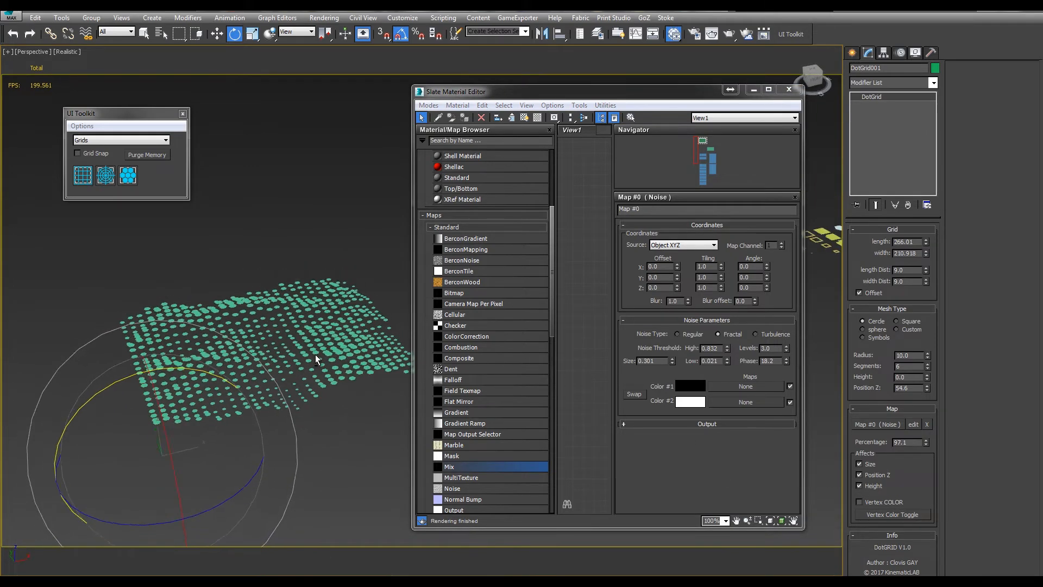
pyautogui.click(874, 477)
pyautogui.click(866, 464)
# Try the Square mesh type on the dot grid and return it to Cercle
pyautogui.keyDown('alt'); pyautogui.moveTo(284, 404); pyautogui.dragTo(293, 374, button='middle'); pyautogui.keyUp('alt')
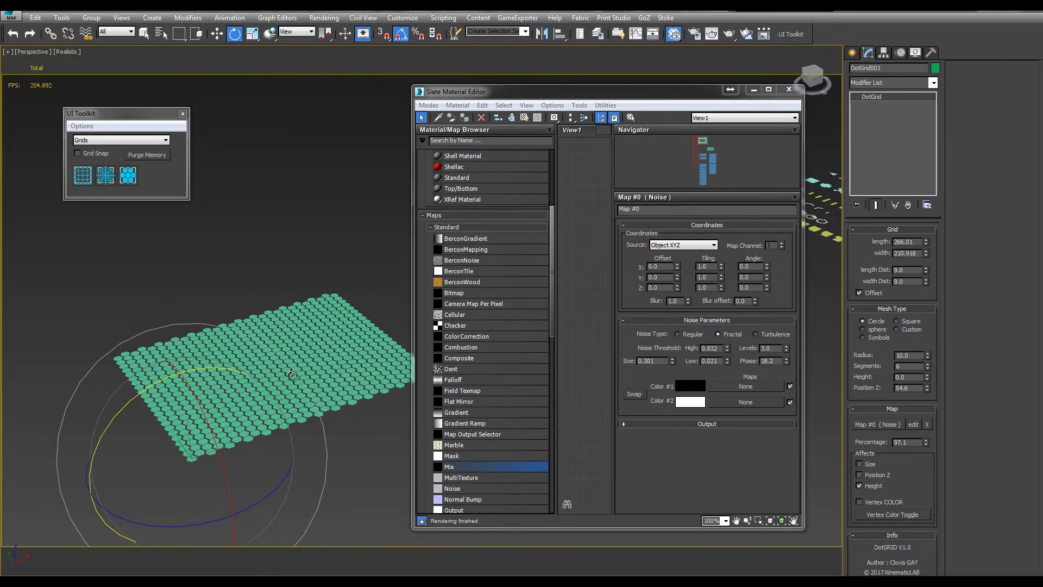
pyautogui.click(897, 321)
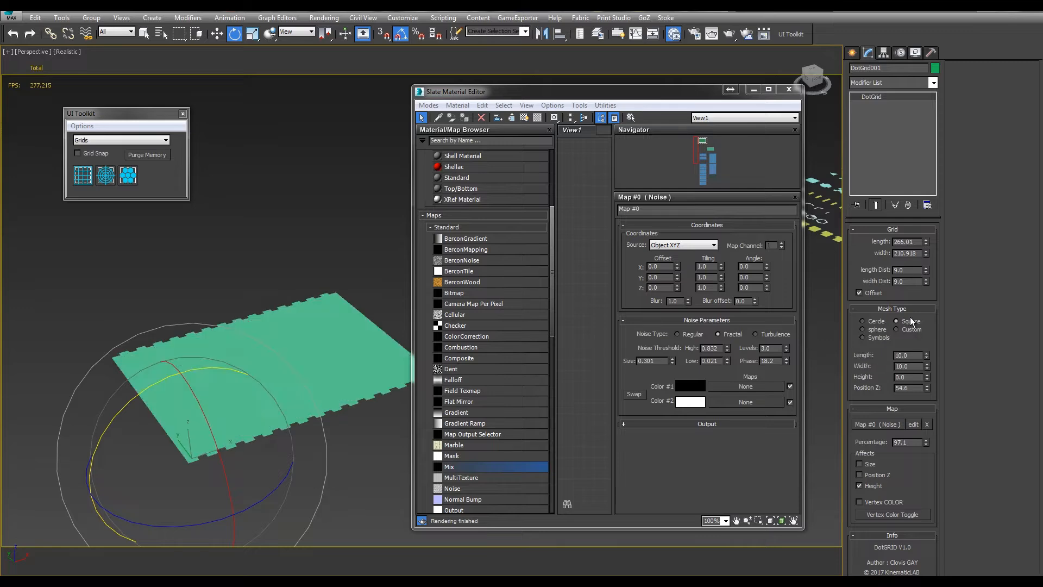
pyautogui.click(864, 322)
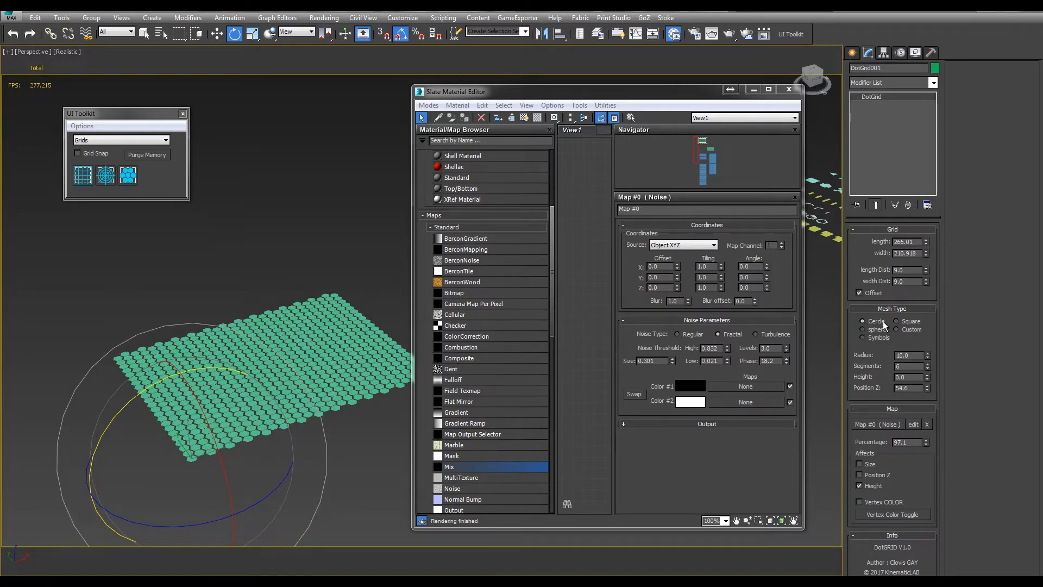
# With the Cercle mesh type, set Height to 60.3, map Percentage to 89.2 and the Noise map's Phase to 27.9
pyautogui.click(897, 321)
pyautogui.click(862, 321)
pyautogui.moveTo(929, 380); pyautogui.dragTo(814, 214)
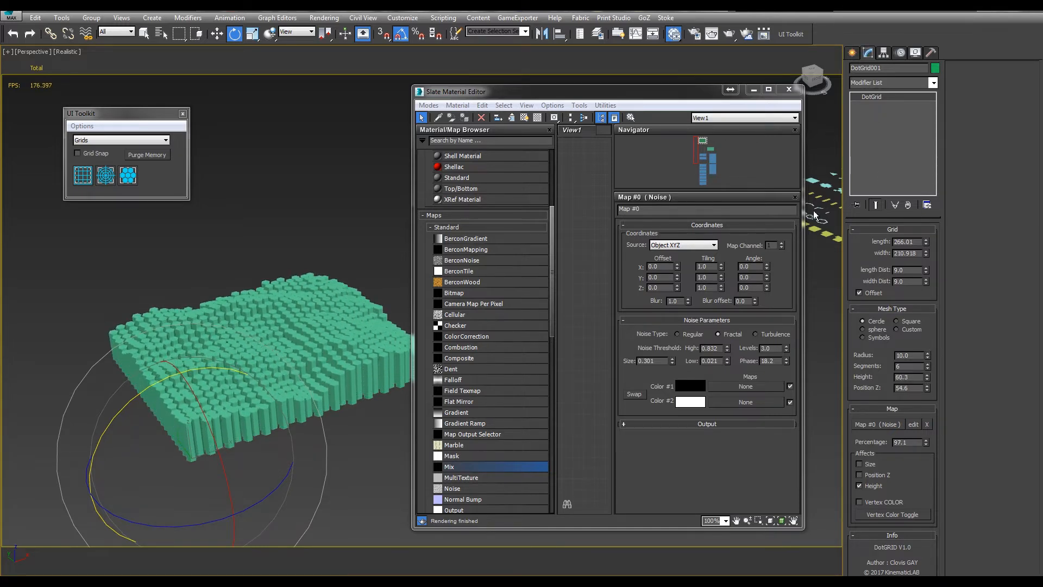
pyautogui.moveTo(926, 445); pyautogui.dragTo(883, 370)
pyautogui.moveTo(786, 363); pyautogui.dragTo(776, 304)
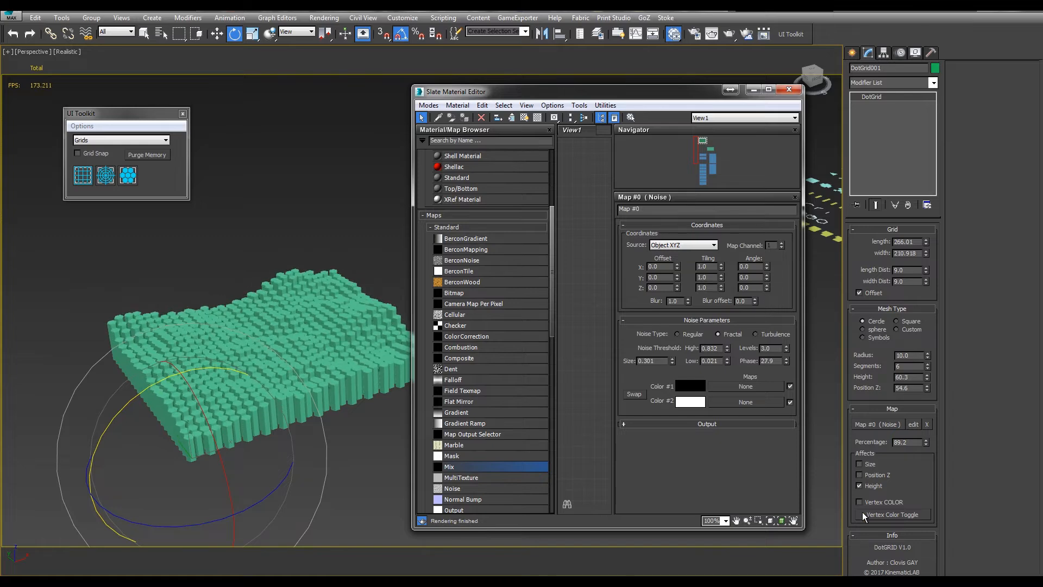
# Try letting the map affect Size and Position Z together with Height, and return it to Height only
pyautogui.click(864, 466)
pyautogui.moveTo(326, 348)
pyautogui.keyDown('alt'); pyautogui.mouseDown(button='middle')
pyautogui.moveTo(371, 323)
pyautogui.moveTo(316, 344)
pyautogui.mouseUp(button='middle'); pyautogui.keyUp('alt')
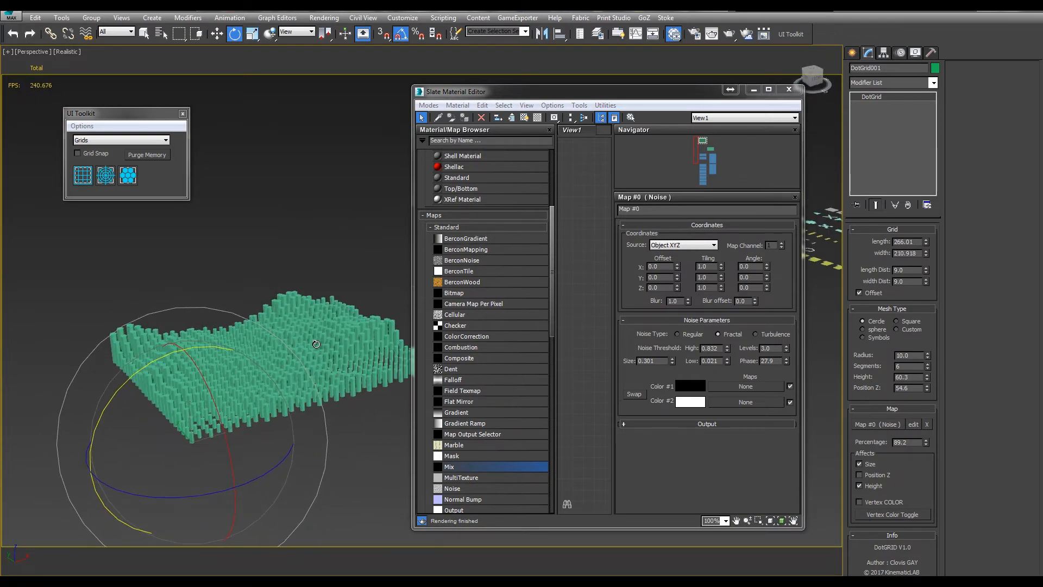
pyautogui.click(859, 475)
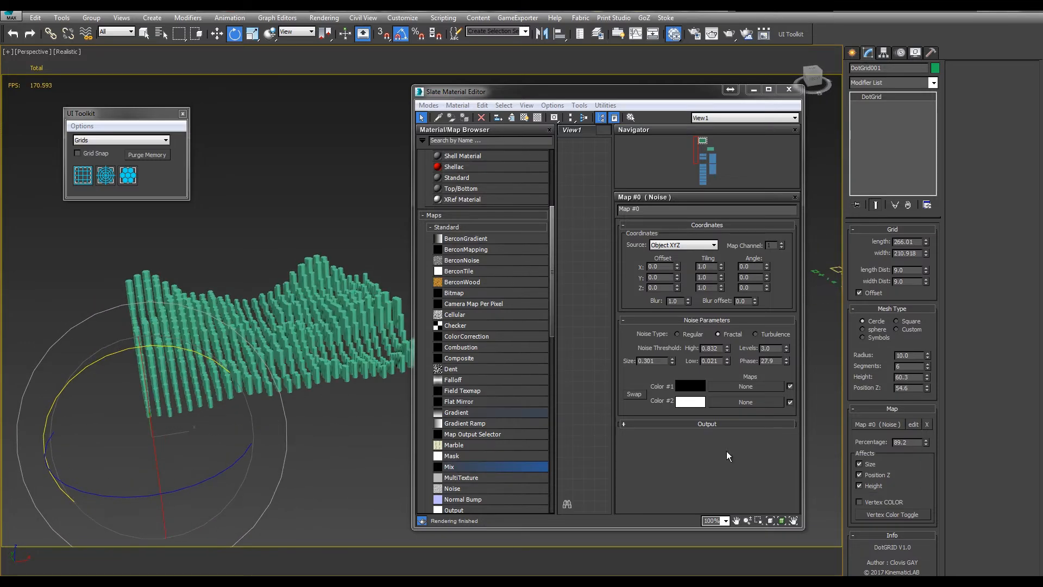
pyautogui.click(861, 474)
pyautogui.click(860, 464)
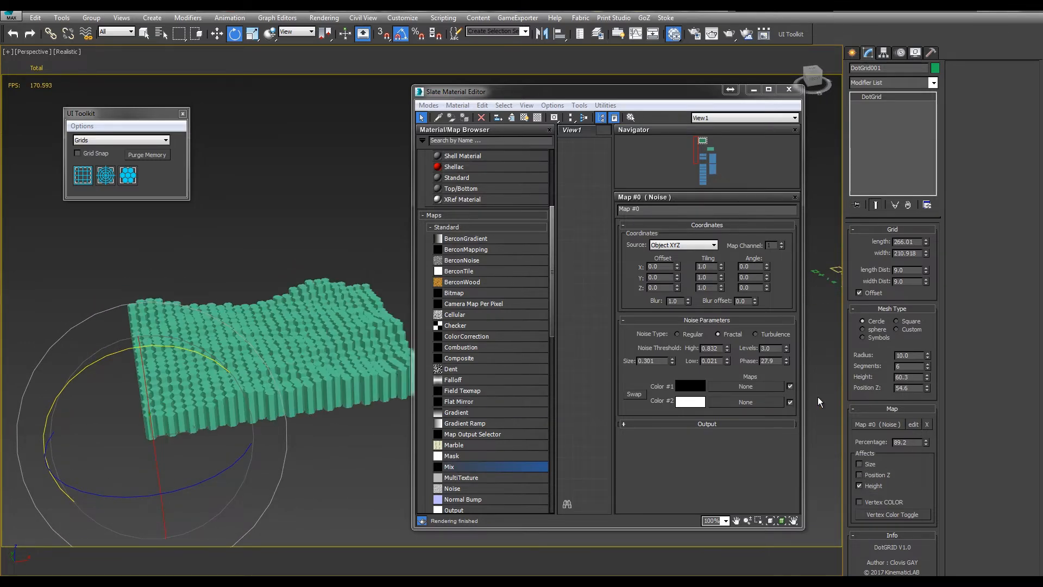
# Let the map affect vertex color instead of Height and show the vertex colors on the dot grid
pyautogui.click(859, 502)
pyautogui.click(859, 485)
pyautogui.keyDown('alt'); pyautogui.moveTo(255, 312); pyautogui.dragTo(332, 344, button='middle'); pyautogui.keyUp('alt')
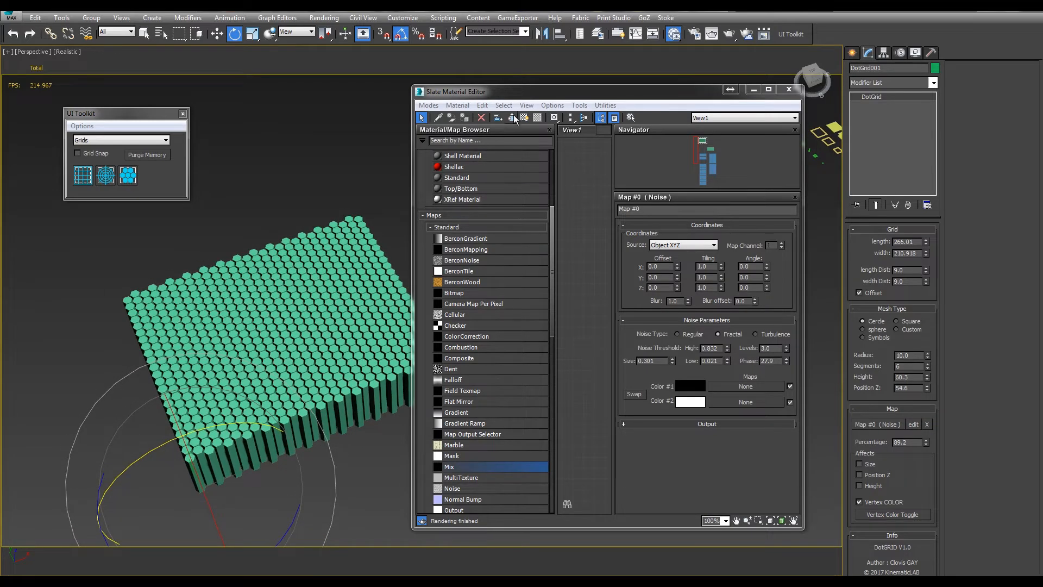
pyautogui.moveTo(531, 96); pyautogui.dragTo(563, 87)
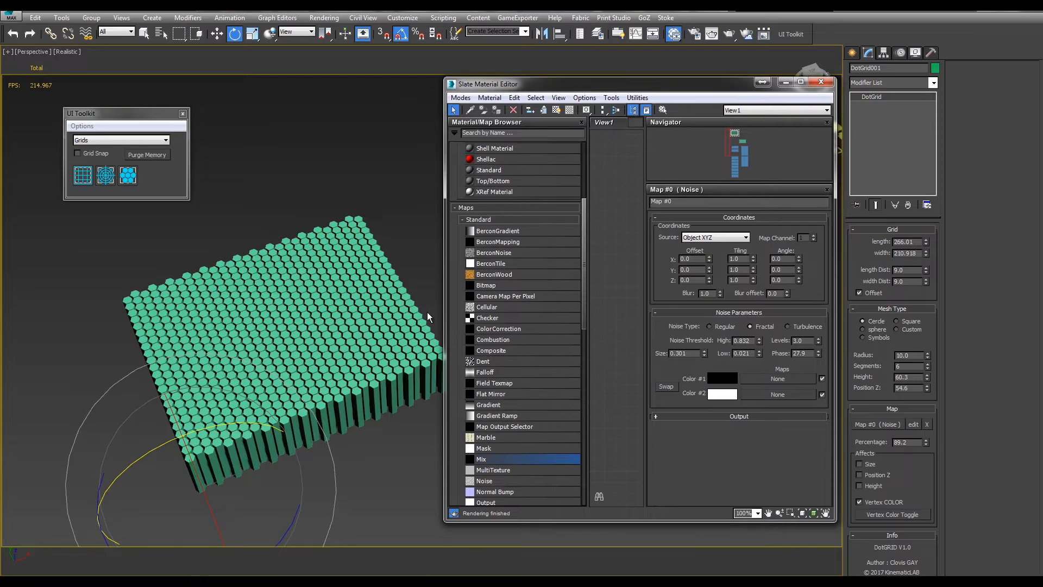
pyautogui.click(879, 514)
pyautogui.moveTo(371, 368)
pyautogui.keyDown('alt'); pyautogui.mouseDown(button='middle')
pyautogui.moveTo(387, 373)
pyautogui.moveTo(348, 375)
pyautogui.moveTo(385, 374)
pyautogui.mouseUp(button='middle'); pyautogui.keyUp('alt')
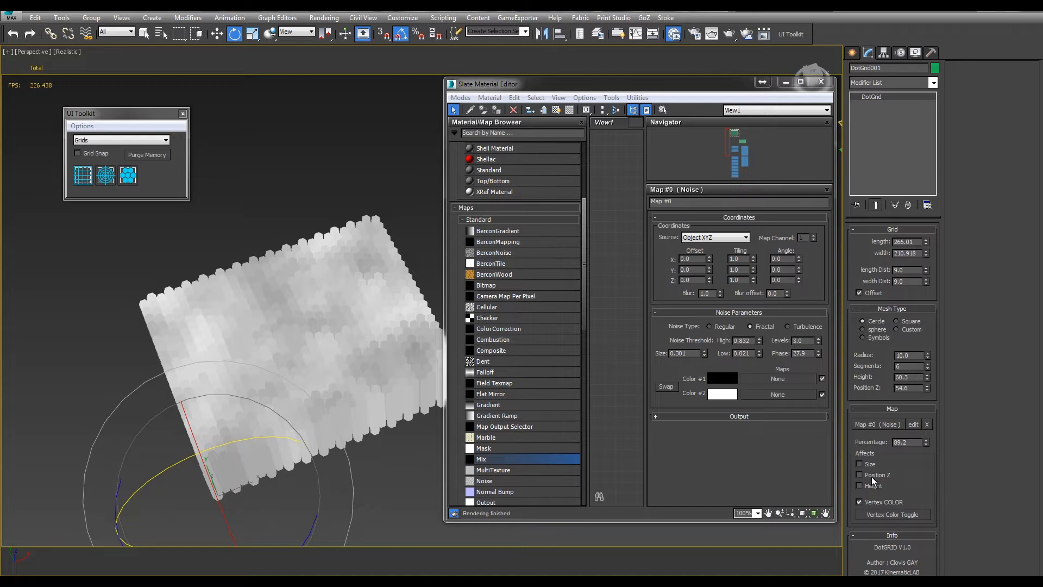
# Reset the circles' Height and raise it to 13.6, and set the Noise map's Phase to 40.0
pyautogui.keyDown('alt'); pyautogui.moveTo(411, 429); pyautogui.dragTo(410, 408, button='middle'); pyautogui.keyUp('alt')
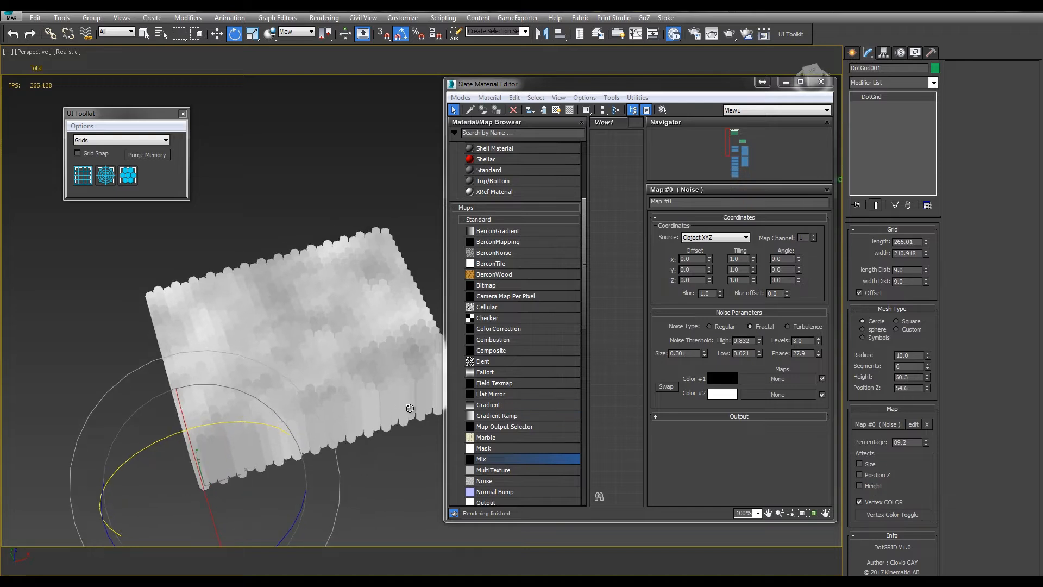
pyautogui.rightClick(928, 378)
pyautogui.moveTo(928, 377); pyautogui.dragTo(928, 360)
pyautogui.moveTo(818, 353); pyautogui.dragTo(813, 285)
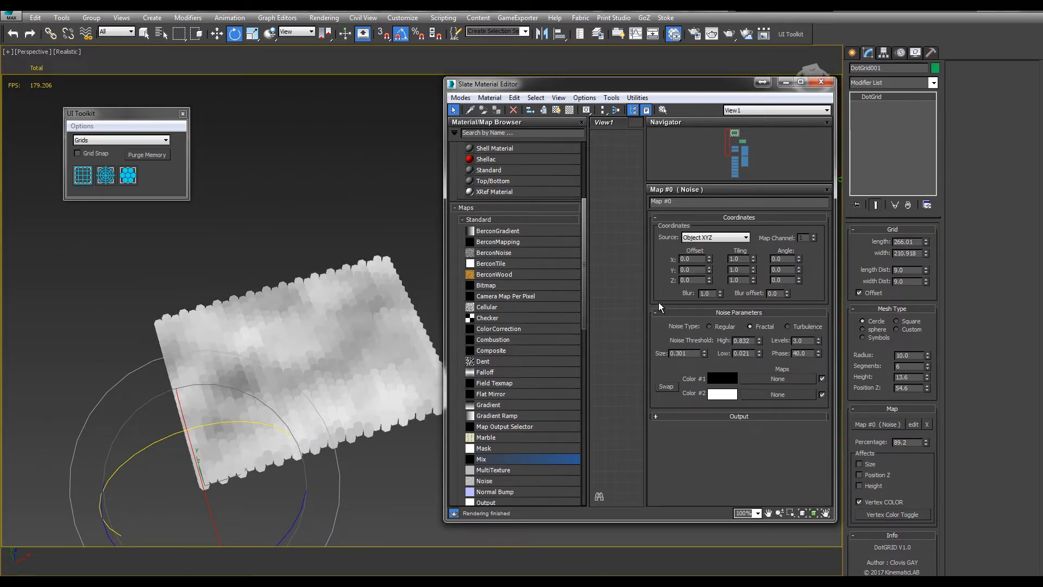
# Widen the Slate Material Editor, add a Standard material and assign it to the selected dot grid
pyautogui.keyDown('alt'); pyautogui.moveTo(431, 280); pyautogui.dragTo(448, 292, button='middle'); pyautogui.keyUp('alt')
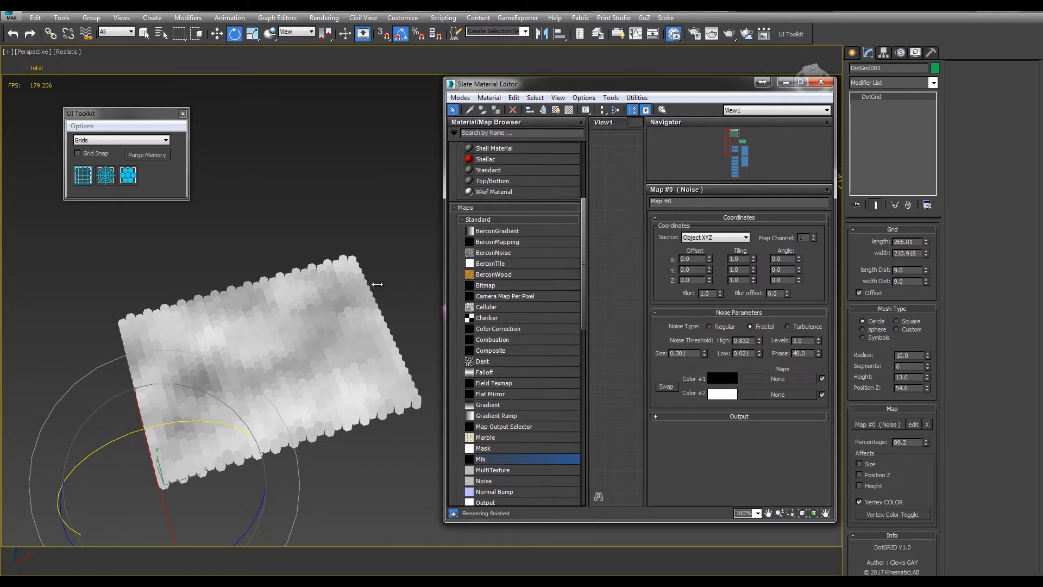
pyautogui.moveTo(444, 286); pyautogui.dragTo(217, 287)
pyautogui.moveTo(286, 170); pyautogui.dragTo(399, 210)
pyautogui.moveTo(434, 224); pyautogui.dragTo(519, 225, button='middle')
pyautogui.rightClick(525, 227)
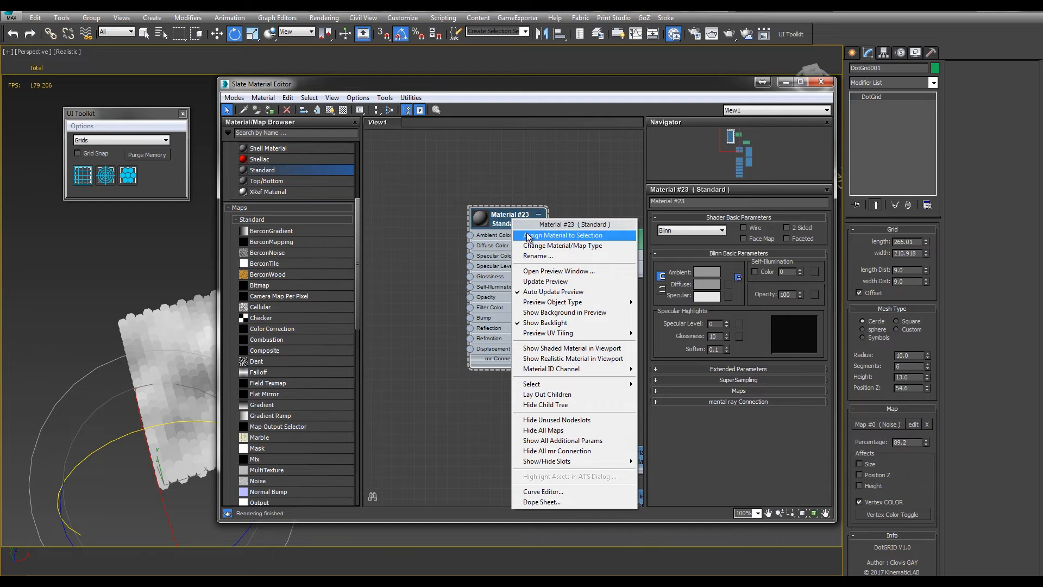
pyautogui.click(496, 229)
pyautogui.moveTo(496, 229); pyautogui.dragTo(563, 195)
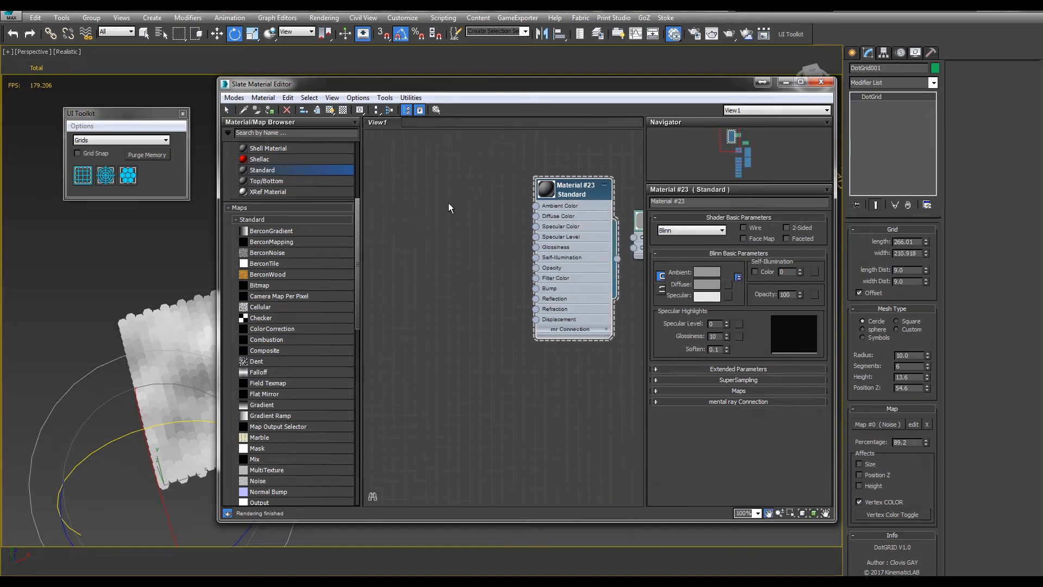
# Connect a Mix map to the material's Diffuse Color and a Vertex Color map to its Mix Amount
pyautogui.scroll(-3, 356, 224)
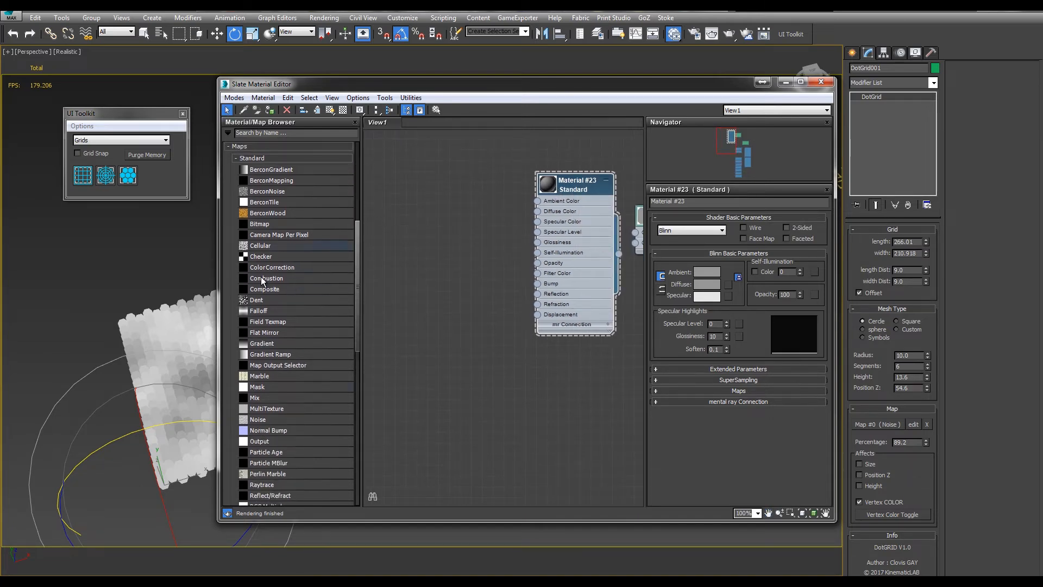
pyautogui.moveTo(262, 397); pyautogui.dragTo(537, 211)
pyautogui.scroll(-8, 358, 356)
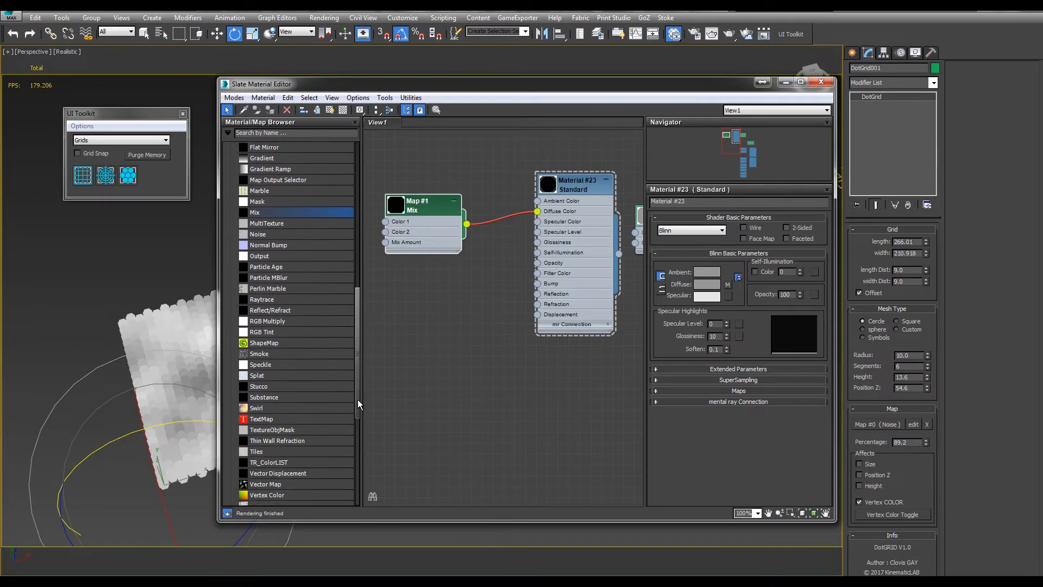
pyautogui.moveTo(266, 422); pyautogui.dragTo(385, 242)
pyautogui.moveTo(395, 310); pyautogui.dragTo(341, 299)
pyautogui.moveTo(410, 265); pyautogui.dragTo(510, 283, button='middle')
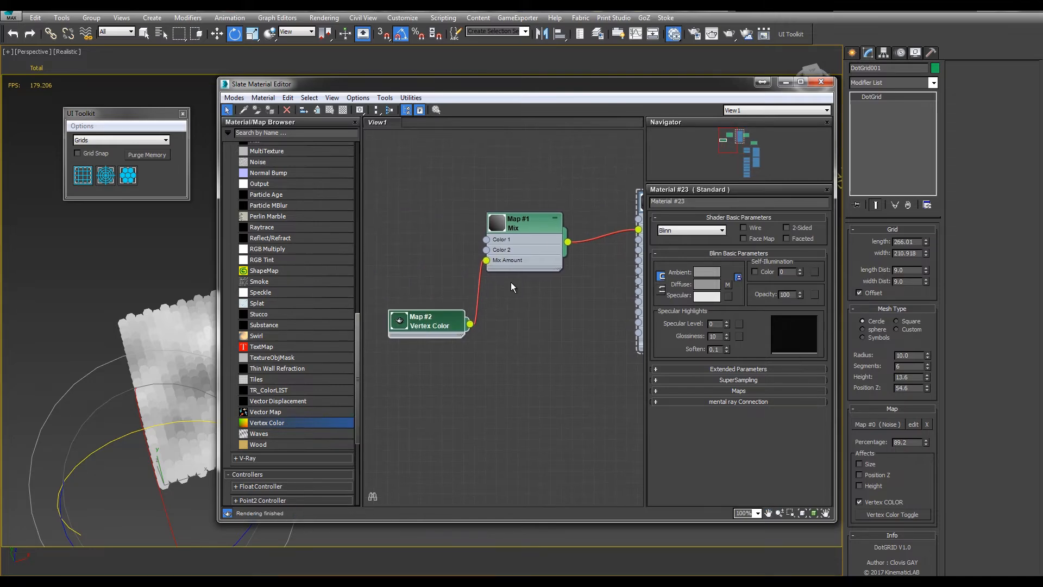
# Set the Mix map's Color 1 to green (150, 255, 0) and Color 2 to magenta (255, 0, 210)
pyautogui.doubleClick(522, 224)
pyautogui.click(721, 242)
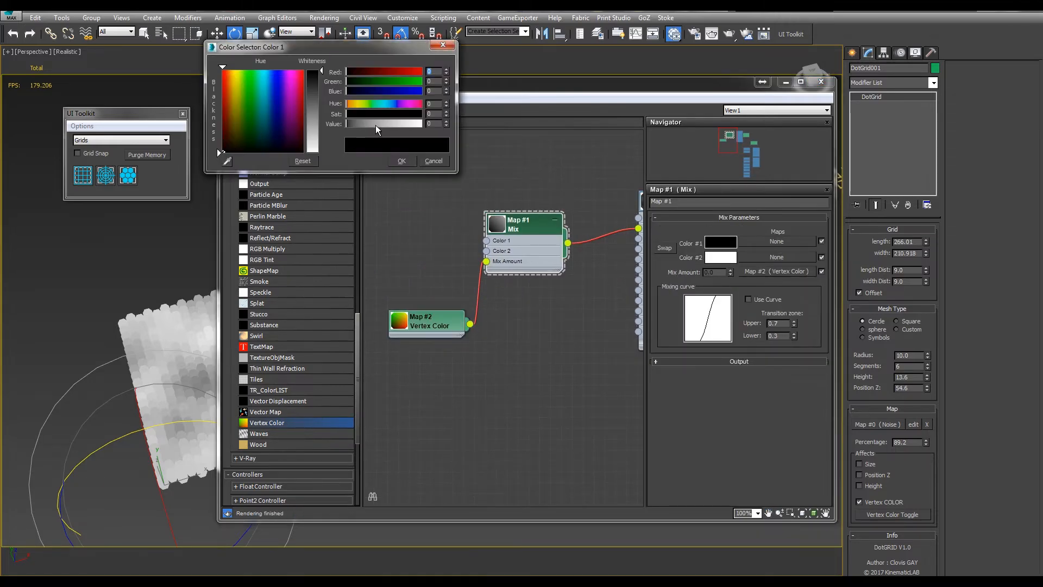
pyautogui.click(363, 103)
pyautogui.moveTo(392, 113); pyautogui.dragTo(424, 124)
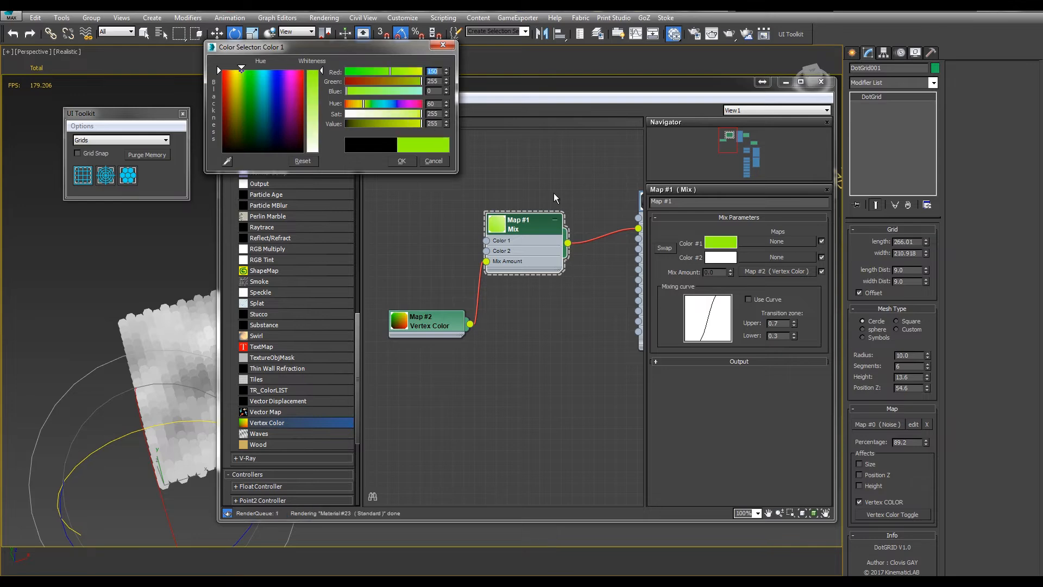
pyautogui.click(724, 257)
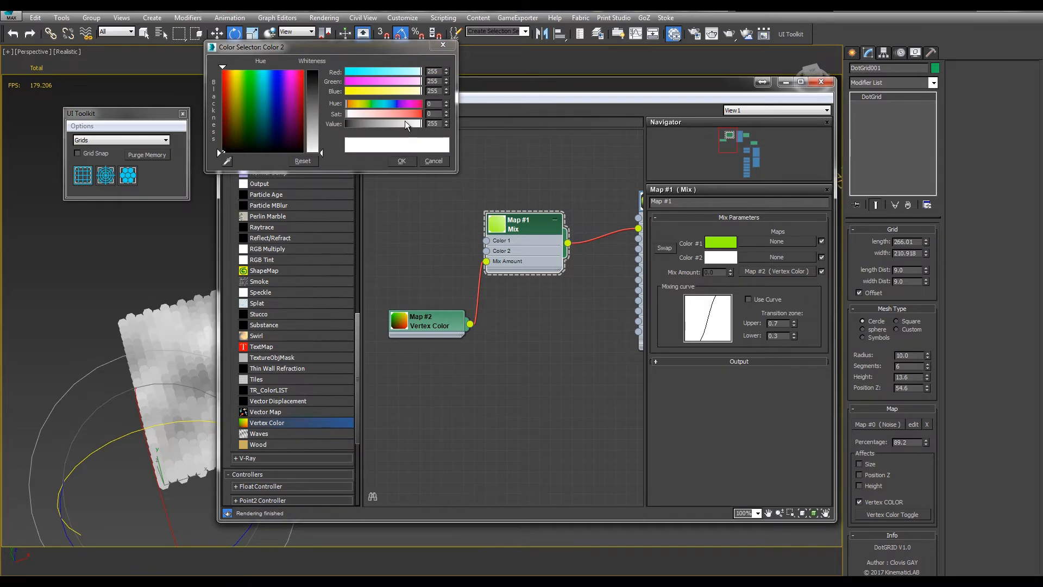
pyautogui.click(411, 104)
pyautogui.moveTo(405, 113); pyautogui.dragTo(423, 114)
pyautogui.click(402, 161)
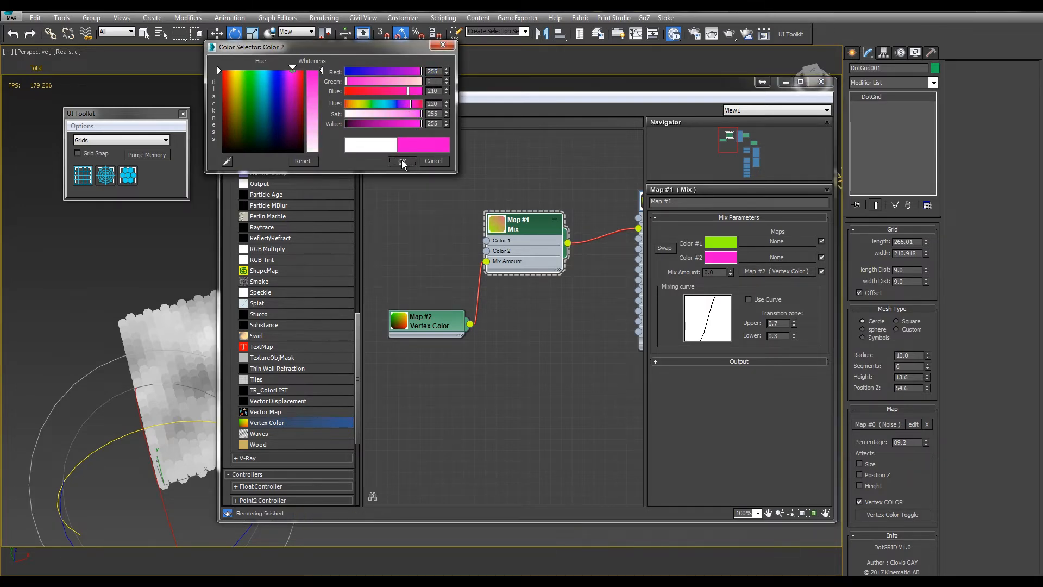
# Close the Slate Material Editor and render a close-up of the perspective view with the Default Scanline Renderer
pyautogui.click(821, 82)
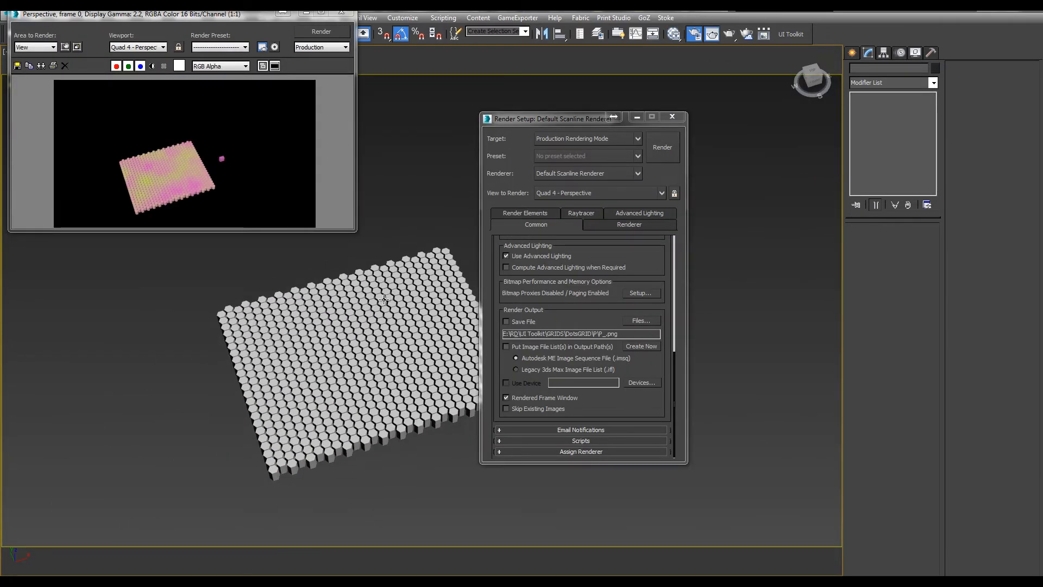
pyautogui.scroll(5, 379, 284)
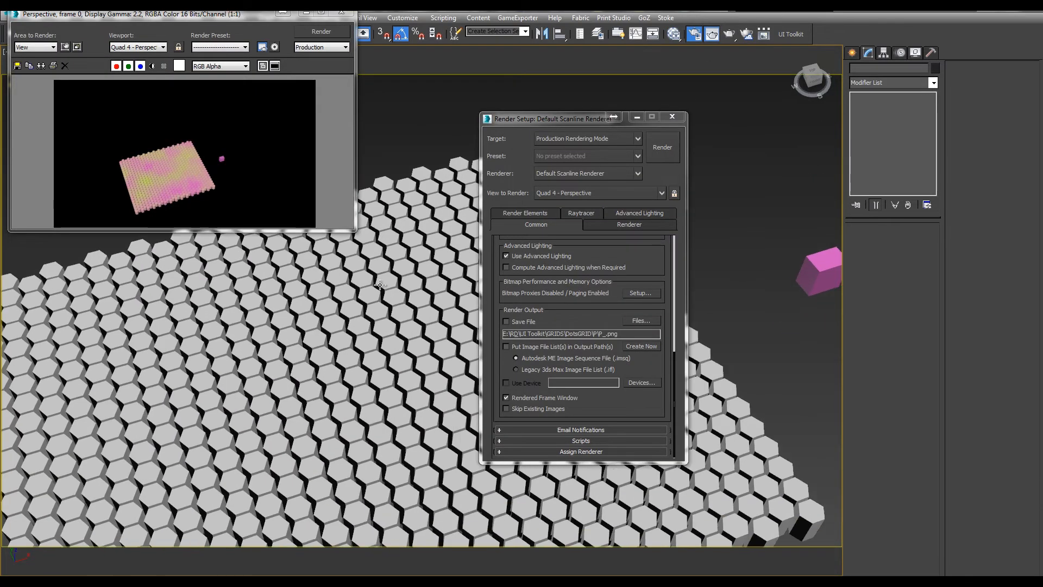
pyautogui.click(321, 31)
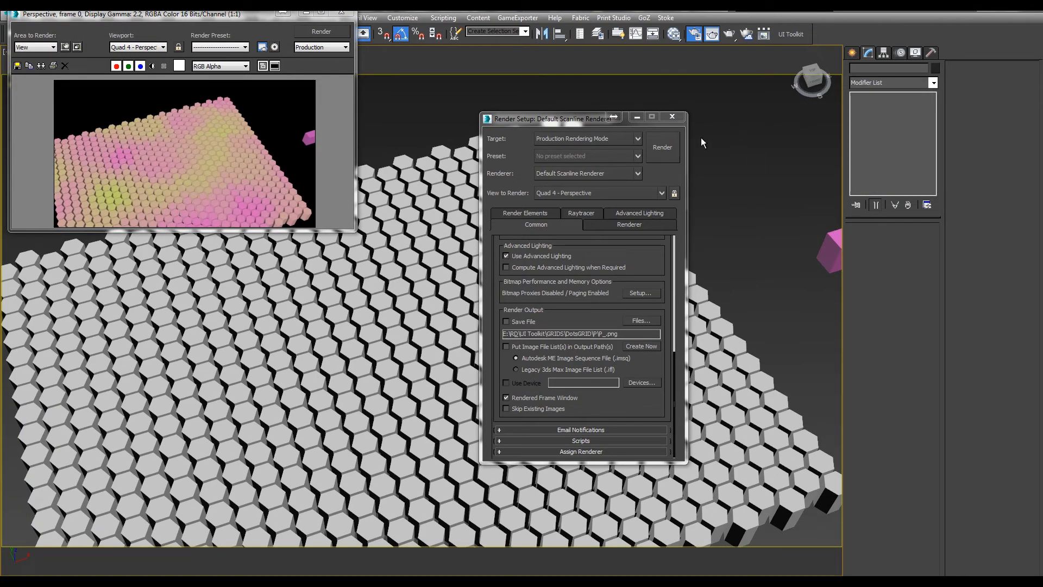
# Close the render setup and rendered frame windows, and select the dot grid again
pyautogui.click(672, 116)
pyautogui.scroll(-5, 627, 259)
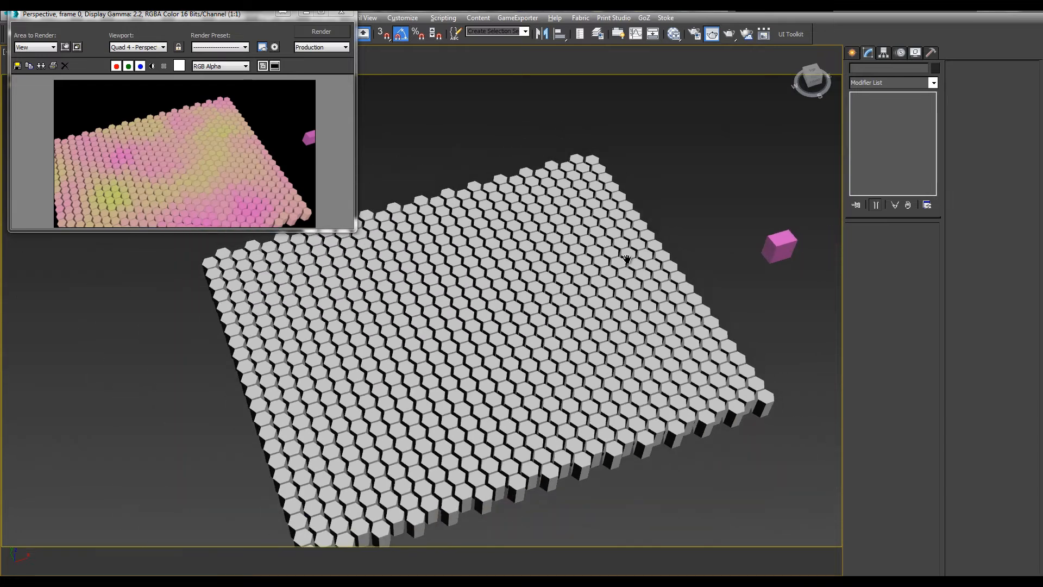
pyautogui.scroll(-1, 626, 259)
pyautogui.click(660, 250)
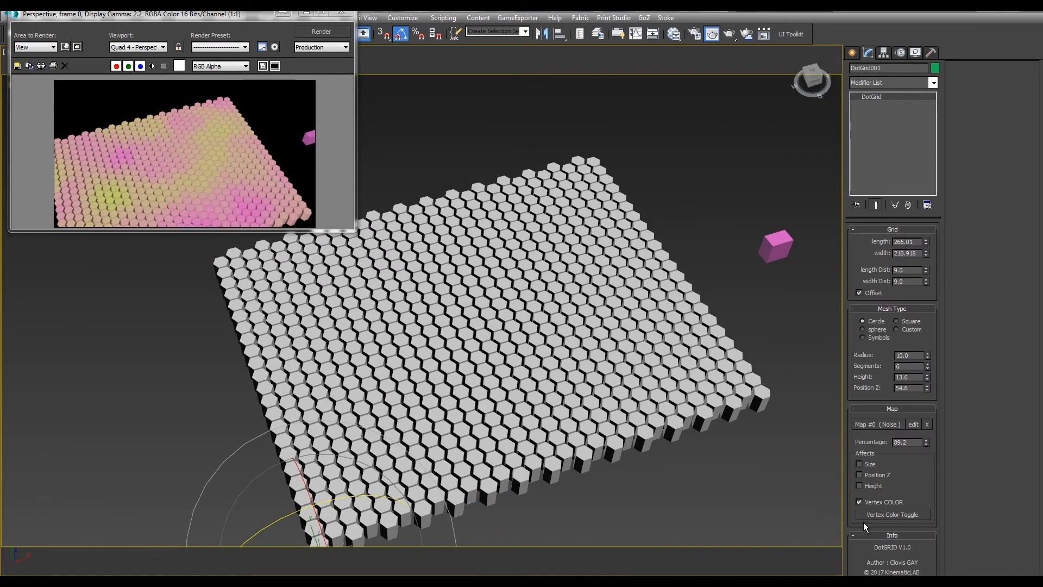
pyautogui.click(343, 12)
# Switch the dot grid to the Custom mesh type and set its Size to 38.3
pyautogui.moveTo(620, 333); pyautogui.dragTo(475, 265, button='middle')
pyautogui.keyDown('alt'); pyautogui.moveTo(534, 331); pyautogui.dragTo(555, 342, button='middle'); pyautogui.keyUp('alt')
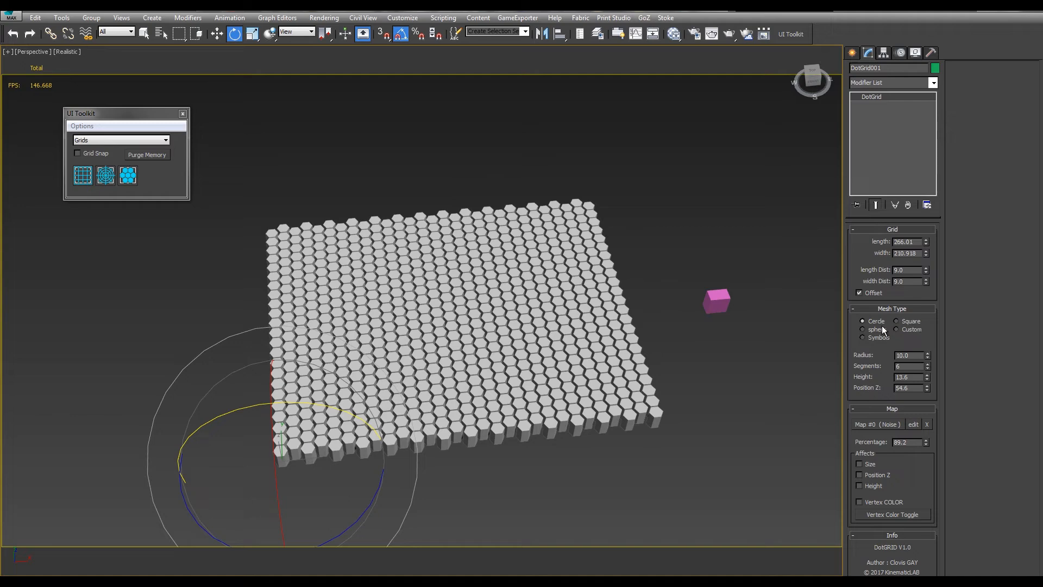
pyautogui.keyDown('alt'); pyautogui.moveTo(676, 334); pyautogui.dragTo(548, 329, button='middle'); pyautogui.keyUp('alt')
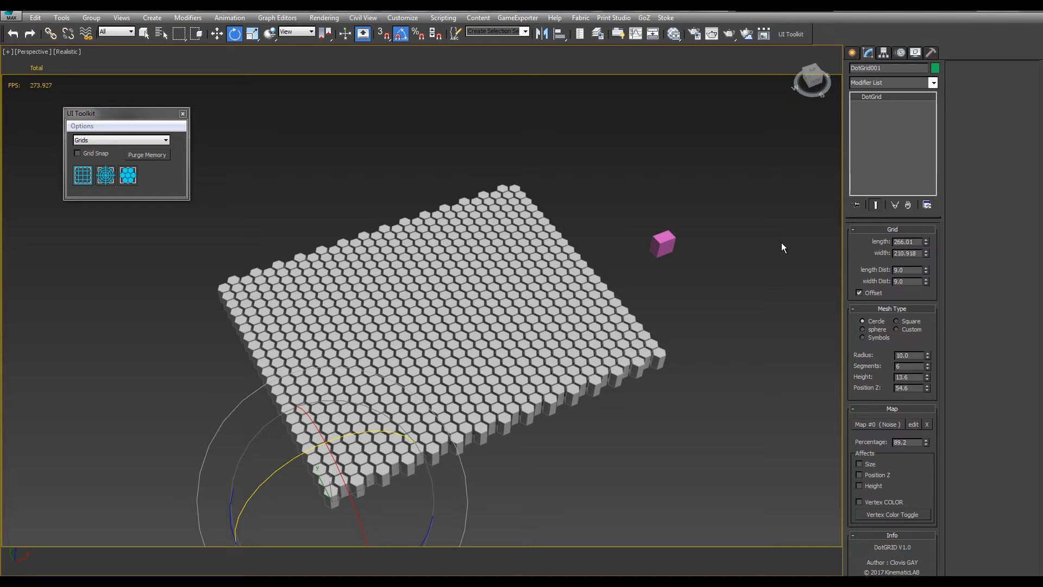
pyautogui.click(897, 329)
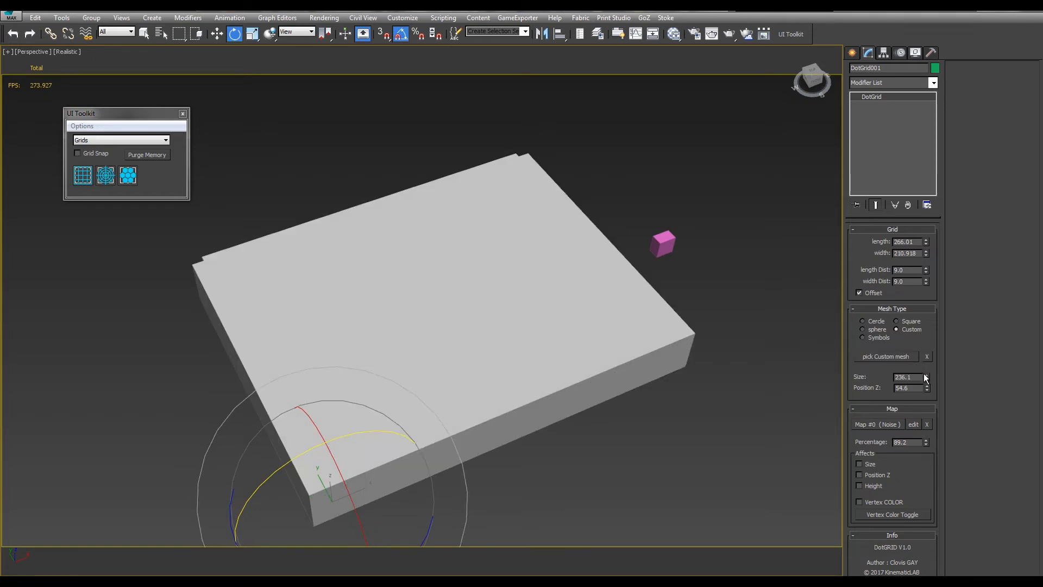
pyautogui.moveTo(927, 378); pyautogui.dragTo(778, 148)
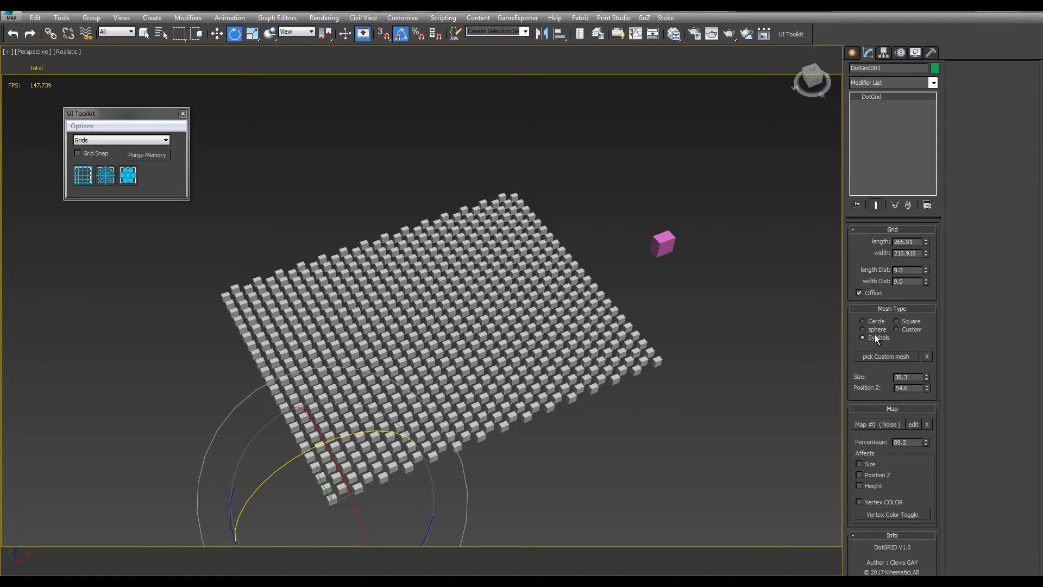
# Switch the dot grid to the Symbols mesh type and set the symbols' Size to 106.3
pyautogui.keyDown('alt'); pyautogui.moveTo(731, 318); pyautogui.dragTo(698, 334, button='middle'); pyautogui.keyUp('alt')
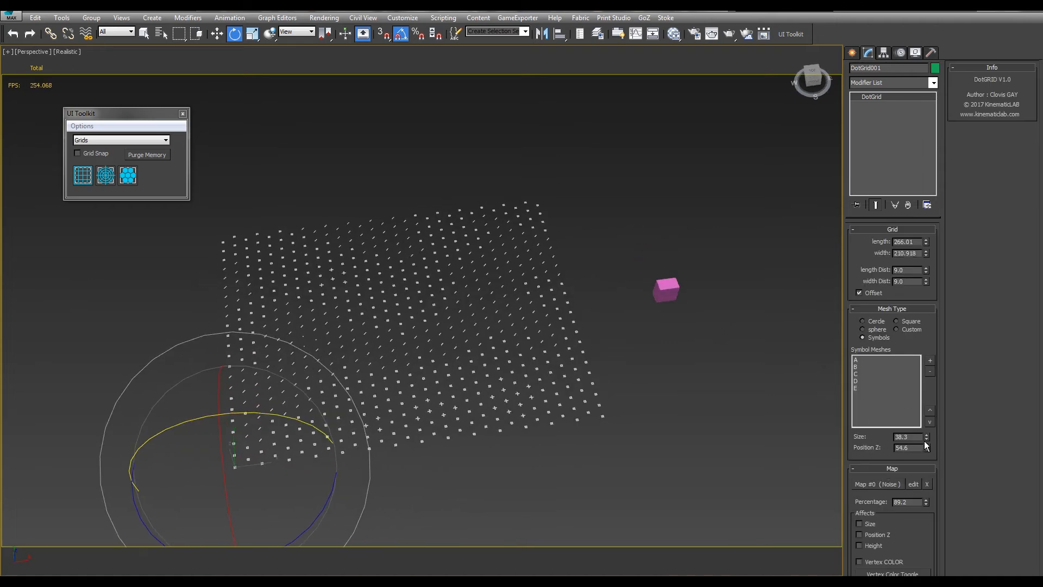
pyautogui.moveTo(928, 436); pyautogui.dragTo(916, 310)
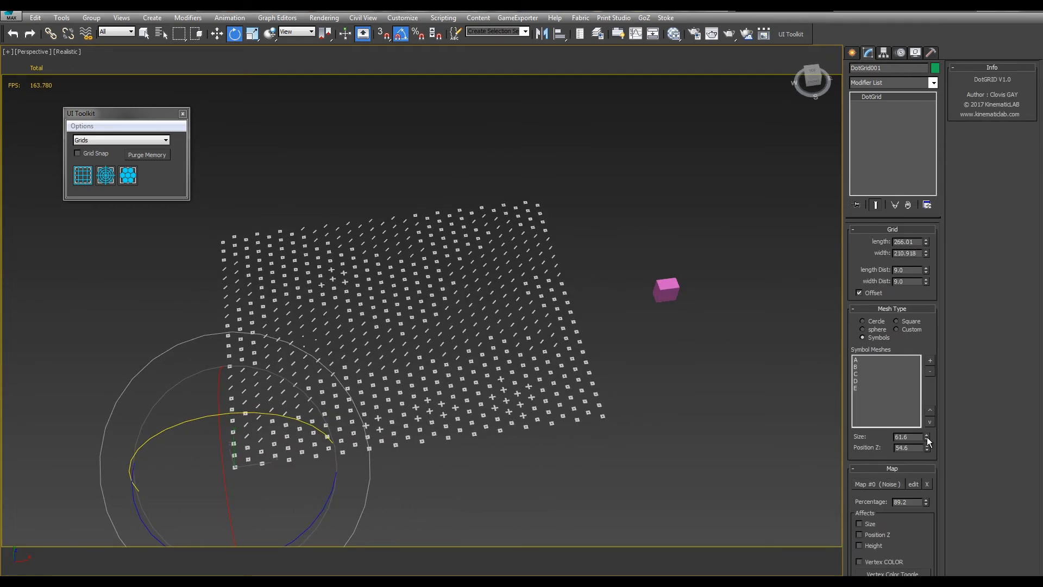
pyautogui.moveTo(927, 437); pyautogui.dragTo(606, 272)
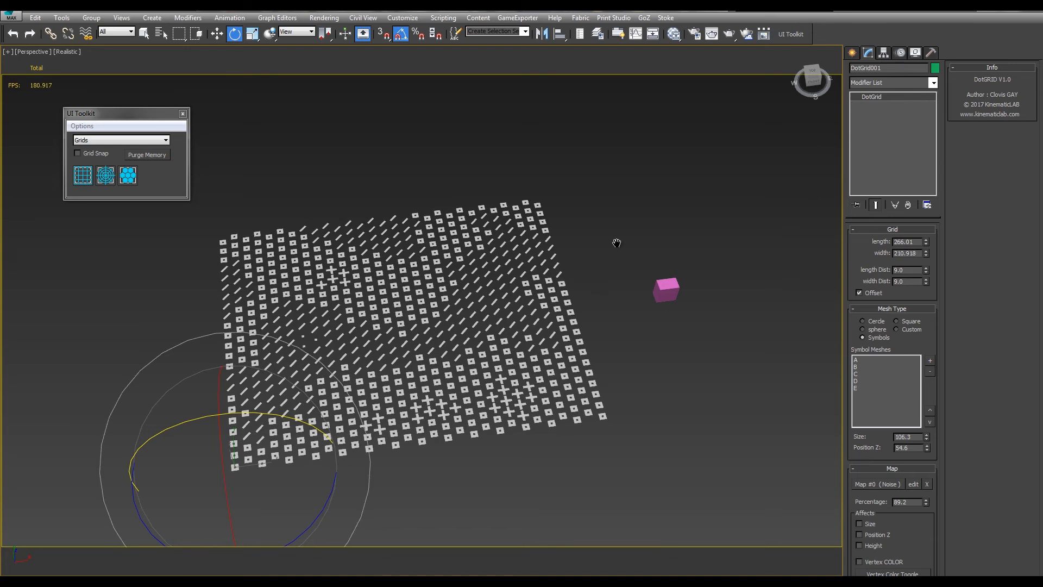
# Remove all five symbol meshes, A to E, from the dot grid's Symbol Meshes
pyautogui.moveTo(617, 243); pyautogui.dragTo(422, 260, button='middle')
pyautogui.keyDown('alt'); pyautogui.moveTo(547, 272); pyautogui.dragTo(477, 293, button='middle'); pyautogui.keyUp('alt')
pyautogui.scroll(3, 477, 292)
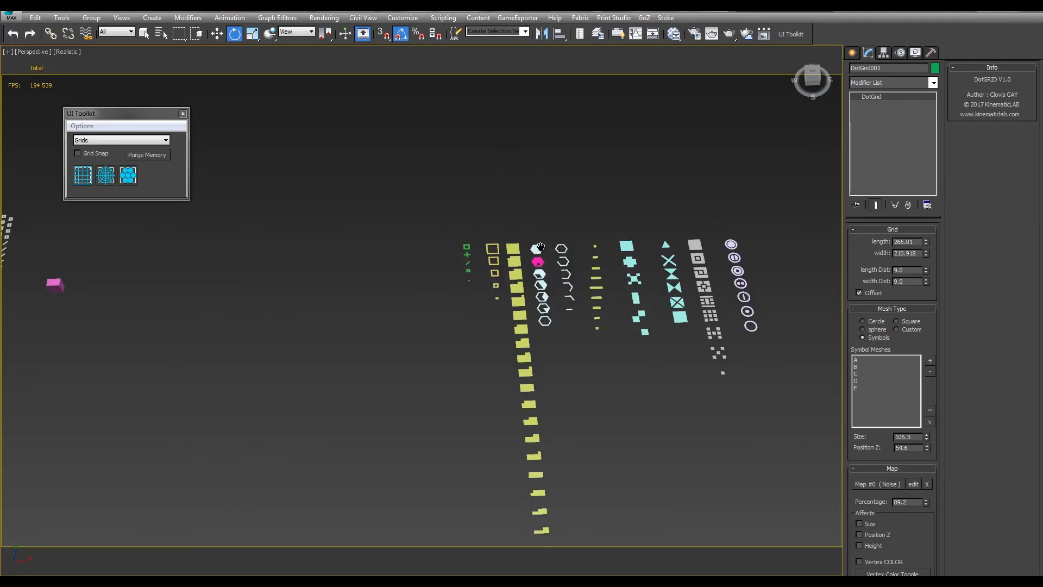
pyautogui.scroll(5, 540, 247)
pyautogui.scroll(-4, 503, 283)
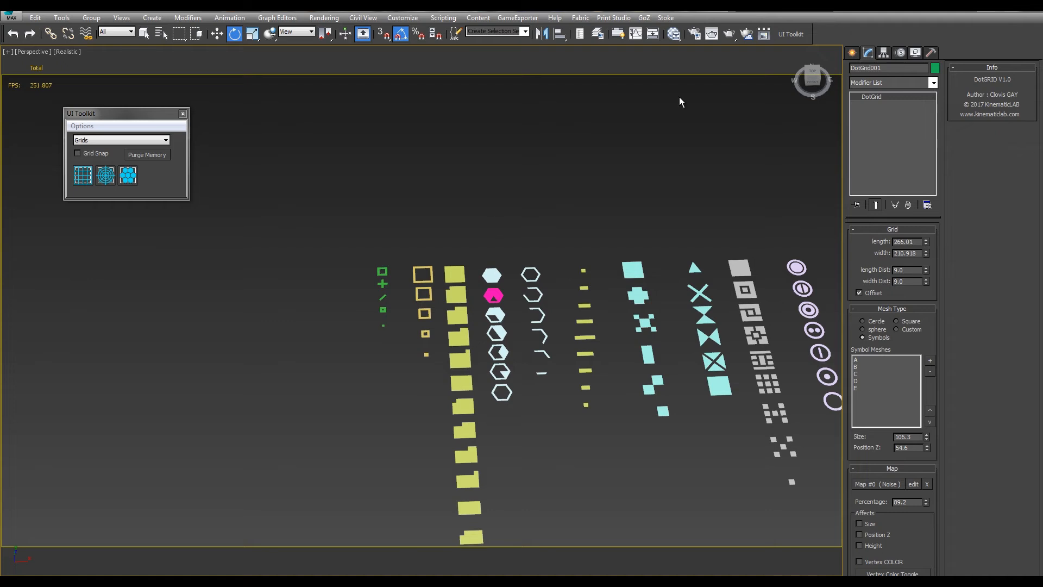
pyautogui.click(852, 361)
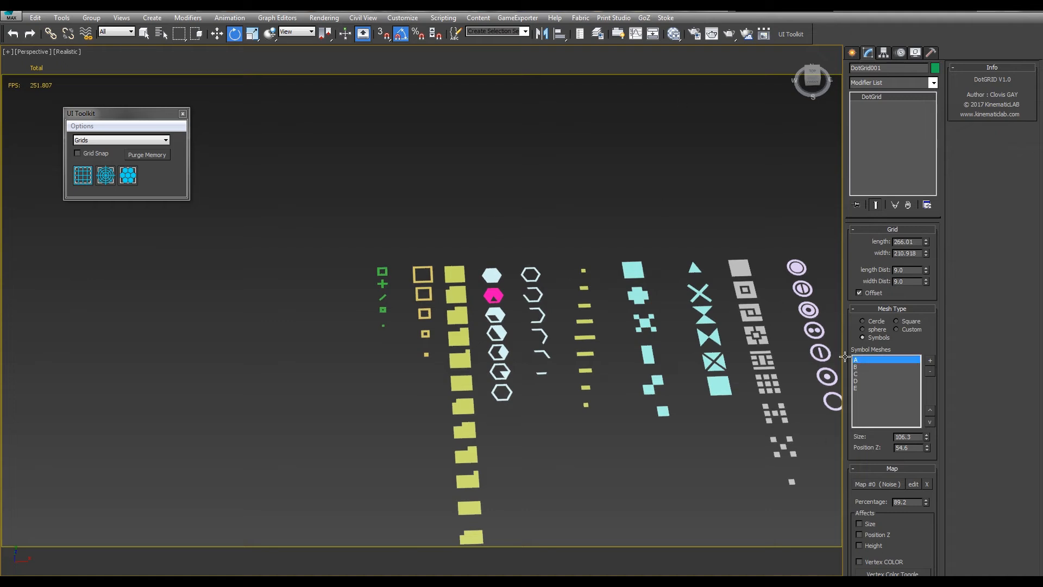
pyautogui.keyDown('shift'); pyautogui.click(855, 388); pyautogui.keyUp('shift')
pyautogui.click(930, 371)
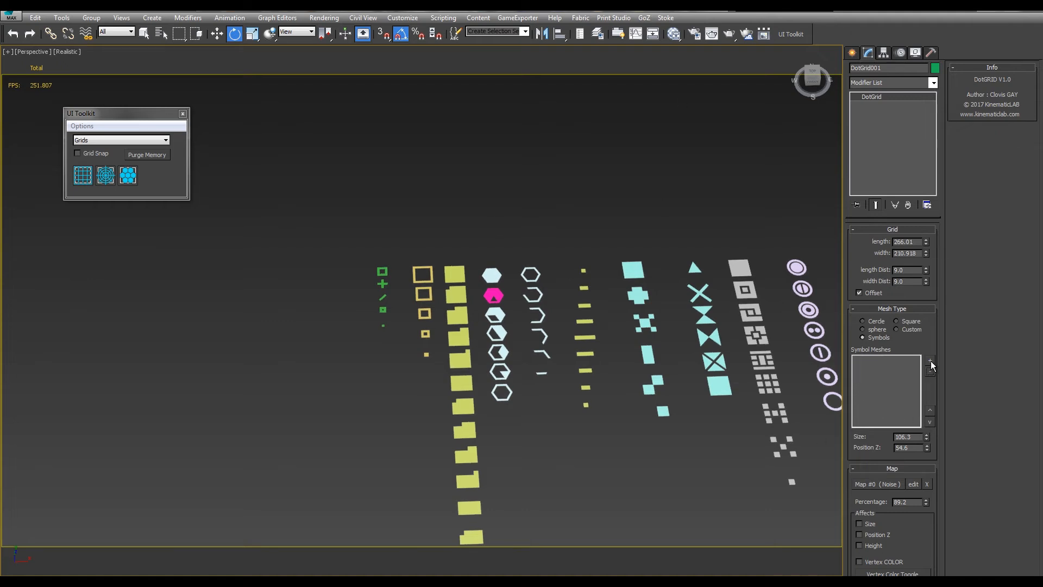
# Add the hexagon meshes A to G from layer D as the dot grid's symbols and set their Size to 64.0
pyautogui.click(930, 360)
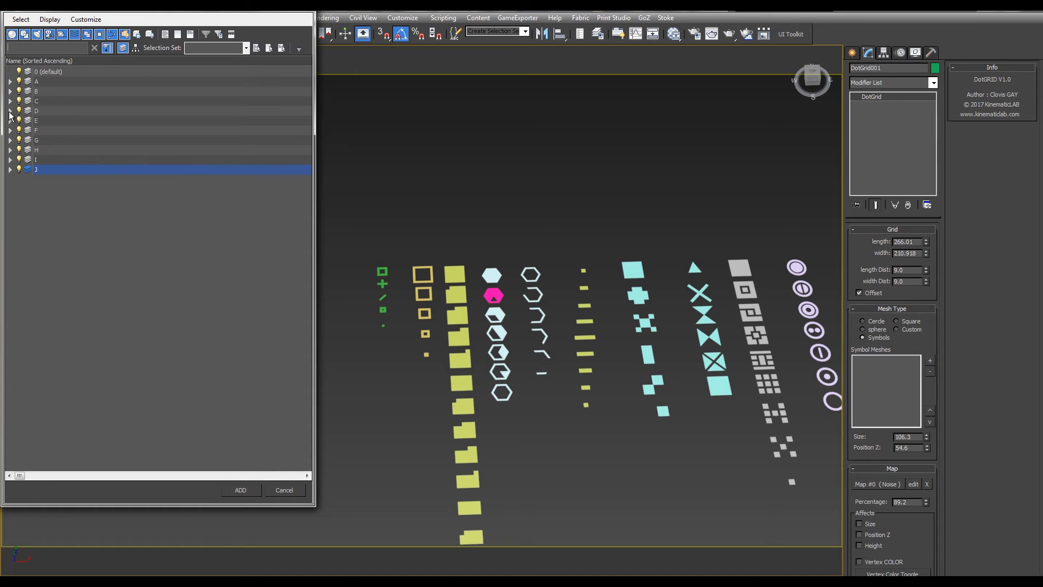
pyautogui.click(10, 111)
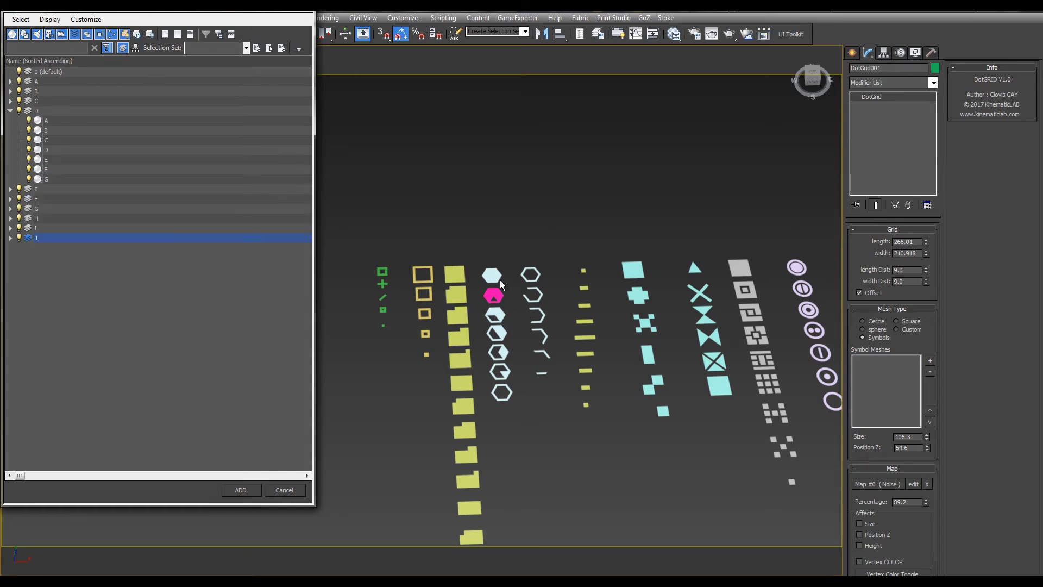
pyautogui.click(48, 120)
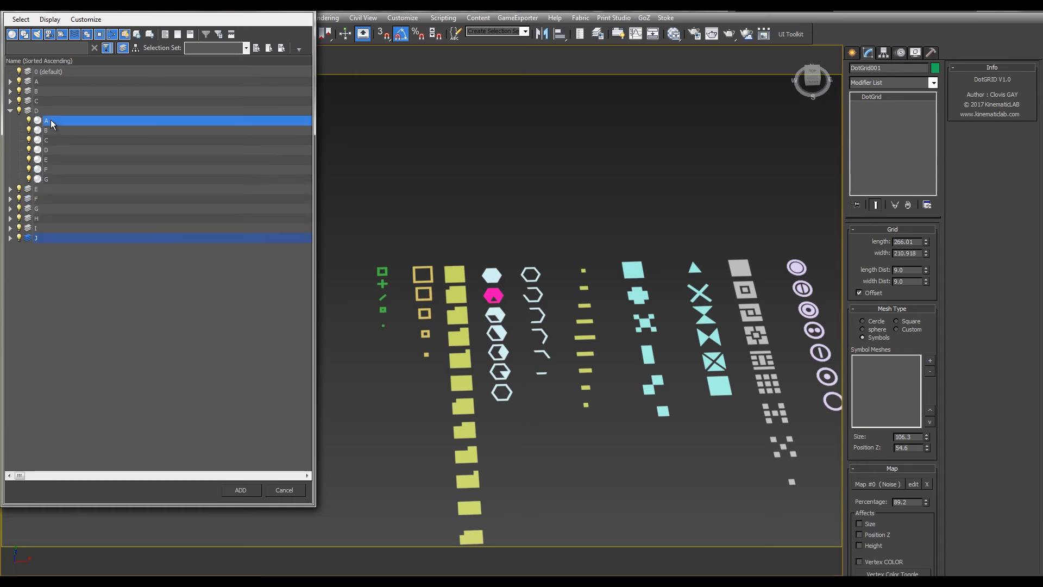
pyautogui.keyDown('shift'); pyautogui.click(46, 179); pyautogui.keyUp('shift')
pyautogui.click(240, 490)
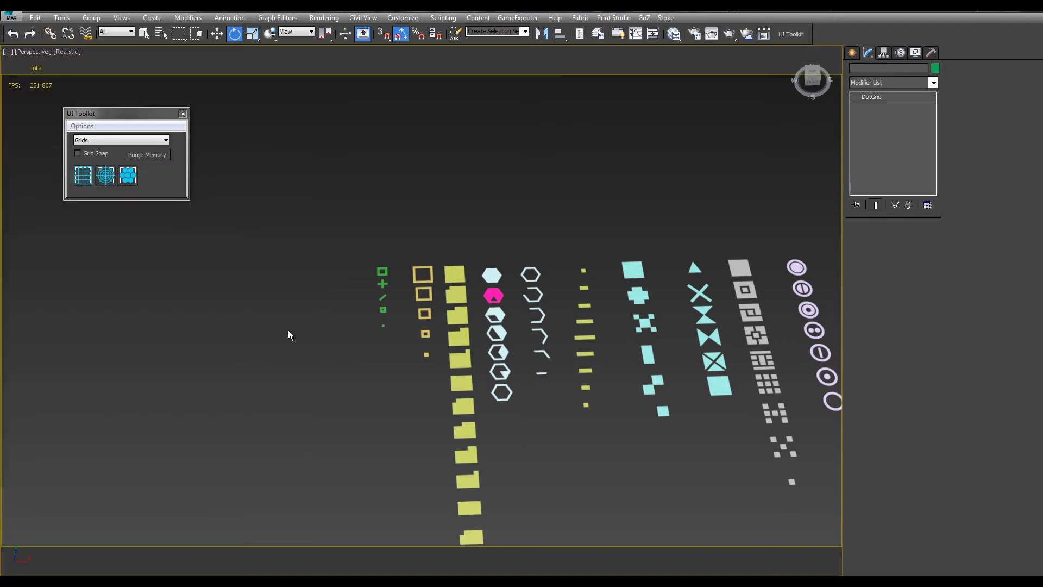
pyautogui.moveTo(288, 331); pyautogui.dragTo(449, 307, button='middle')
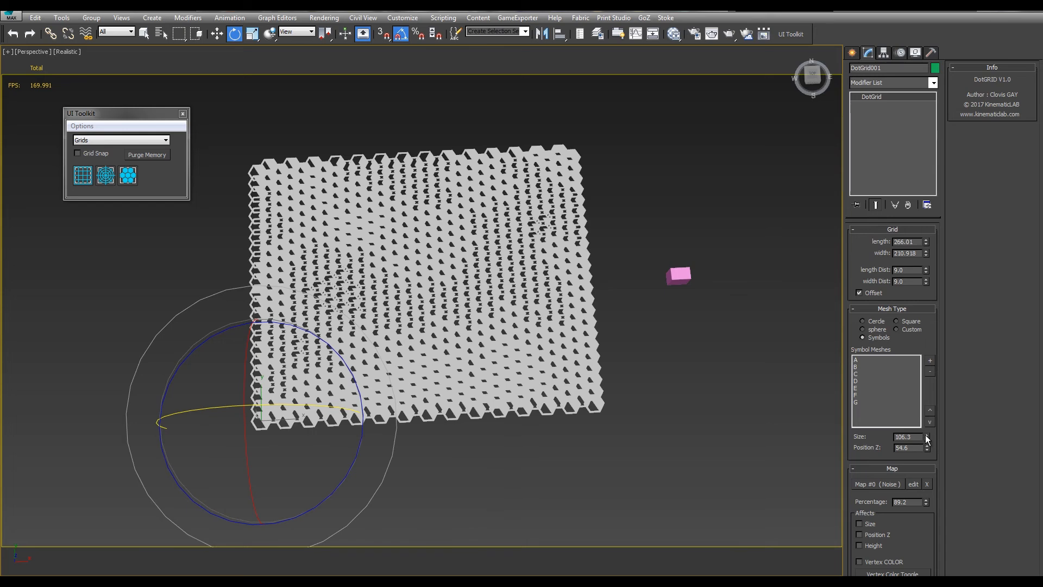
pyautogui.moveTo(926, 437); pyautogui.dragTo(861, 18)
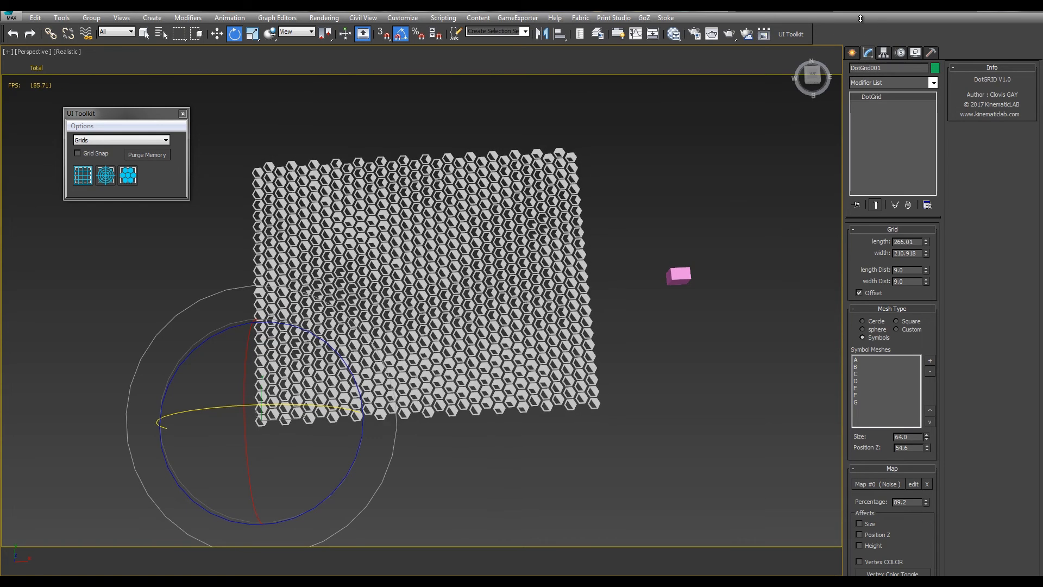
# Open the Slate Material Editor and assign the black-and-yellow Multi/Sub-Object Material #12 to the dot grid
pyautogui.click(674, 34)
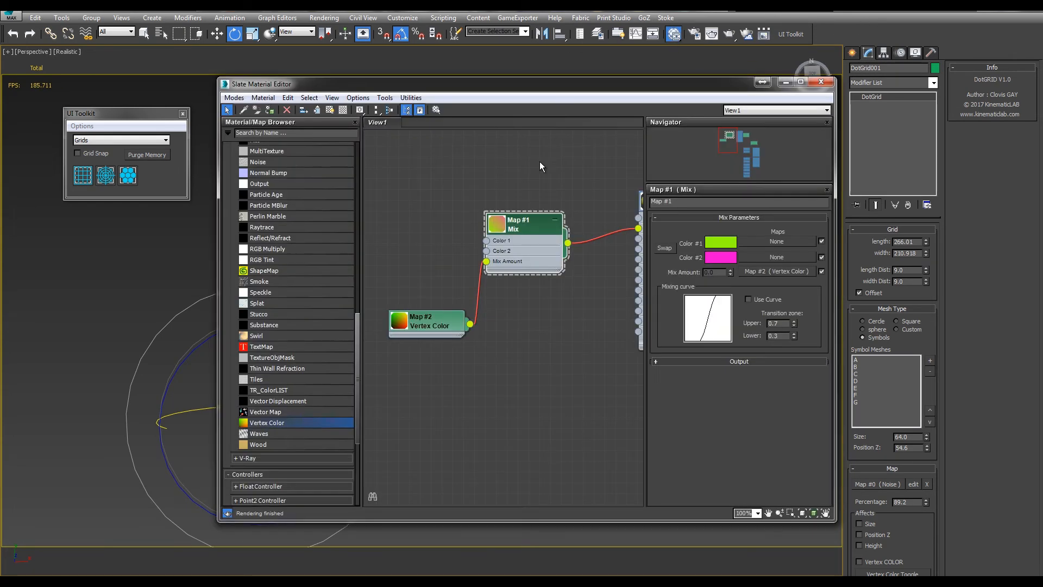
pyautogui.moveTo(523, 290); pyautogui.dragTo(387, 226, button='middle')
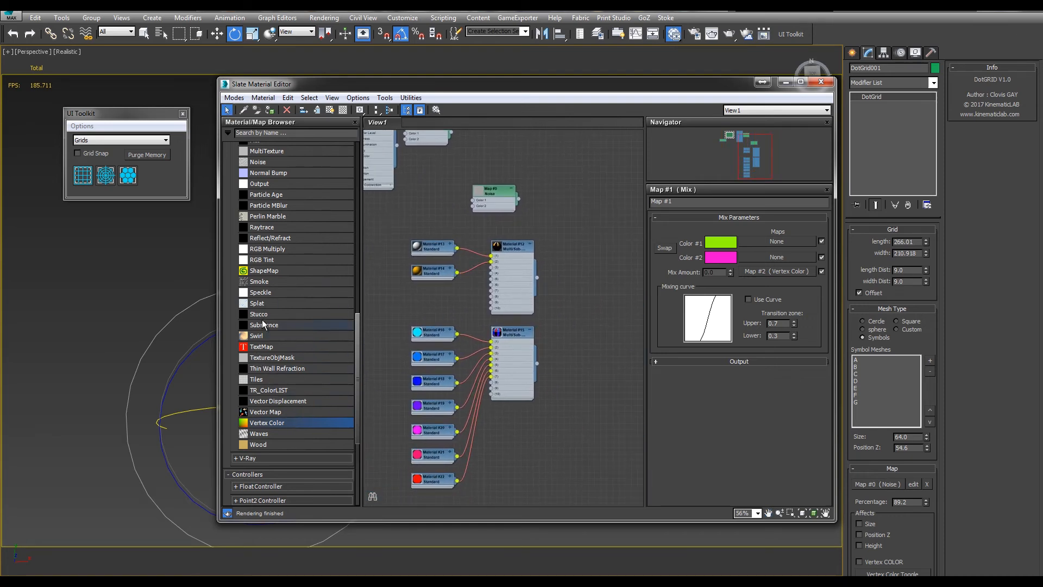
pyautogui.moveTo(536, 207); pyautogui.dragTo(592, 209, button='middle')
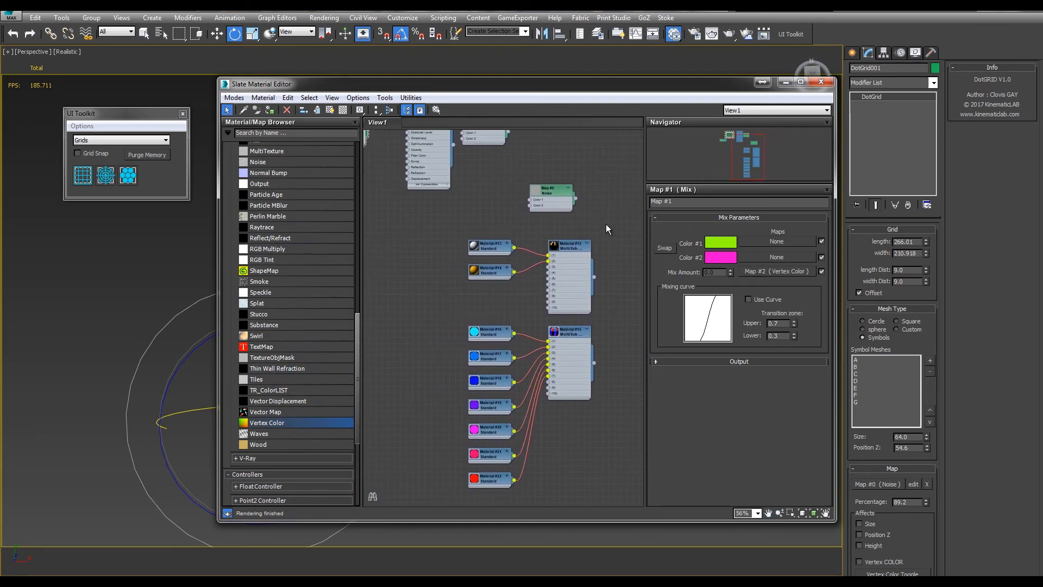
pyautogui.doubleClick(568, 249)
pyautogui.moveTo(568, 247); pyautogui.dragTo(569, 229)
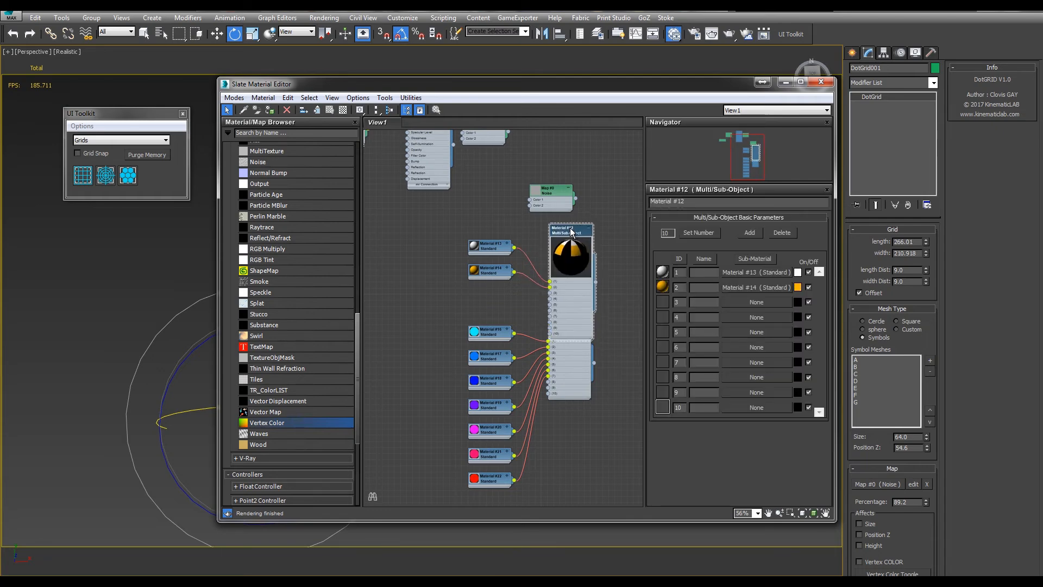
pyautogui.rightClick(569, 227)
pyautogui.click(593, 243)
pyautogui.moveTo(568, 78); pyautogui.dragTo(594, 493)
# Examine the material IDs of several hexagon symbol meshes at Element sub-object level
pyautogui.moveTo(602, 334); pyautogui.dragTo(286, 338, button='middle')
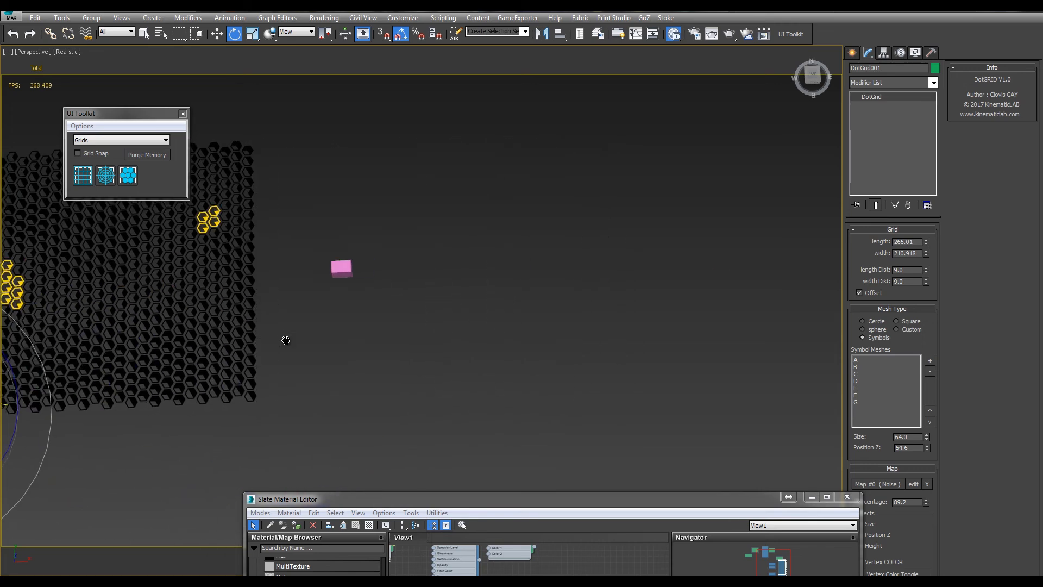
pyautogui.scroll(-3, 286, 338)
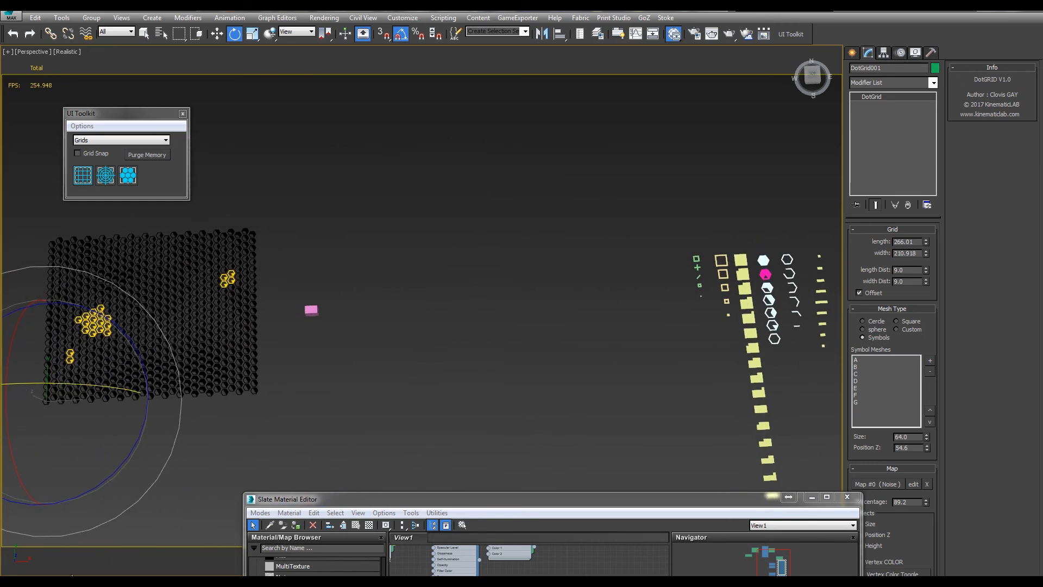
pyautogui.press('q')
pyautogui.press('e')
pyautogui.moveTo(635, 499); pyautogui.dragTo(537, 397)
pyautogui.moveTo(681, 293); pyautogui.dragTo(428, 229, button='middle')
pyautogui.scroll(3, 465, 222)
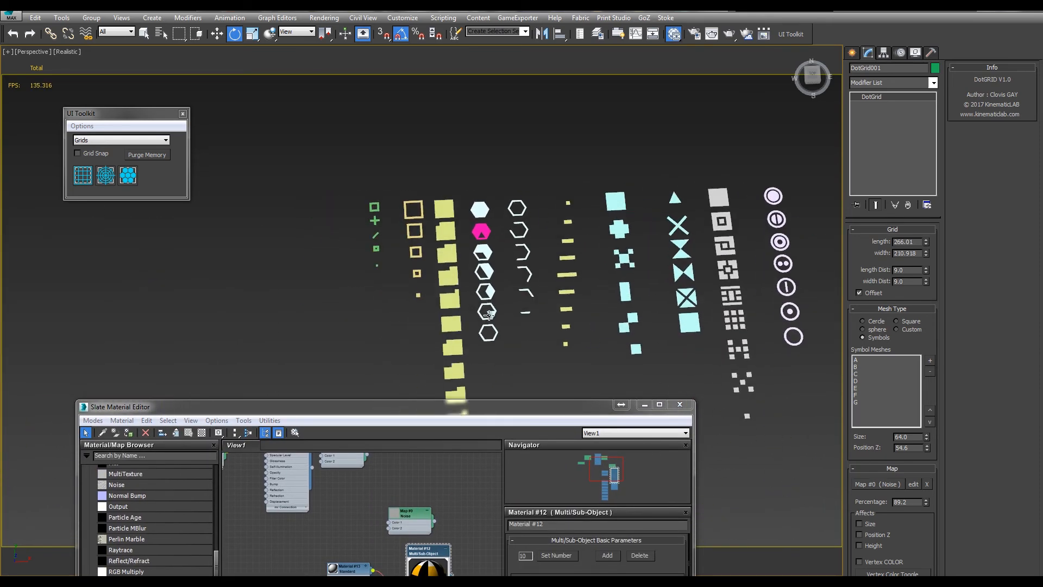
pyautogui.click(489, 314)
pyautogui.click(916, 244)
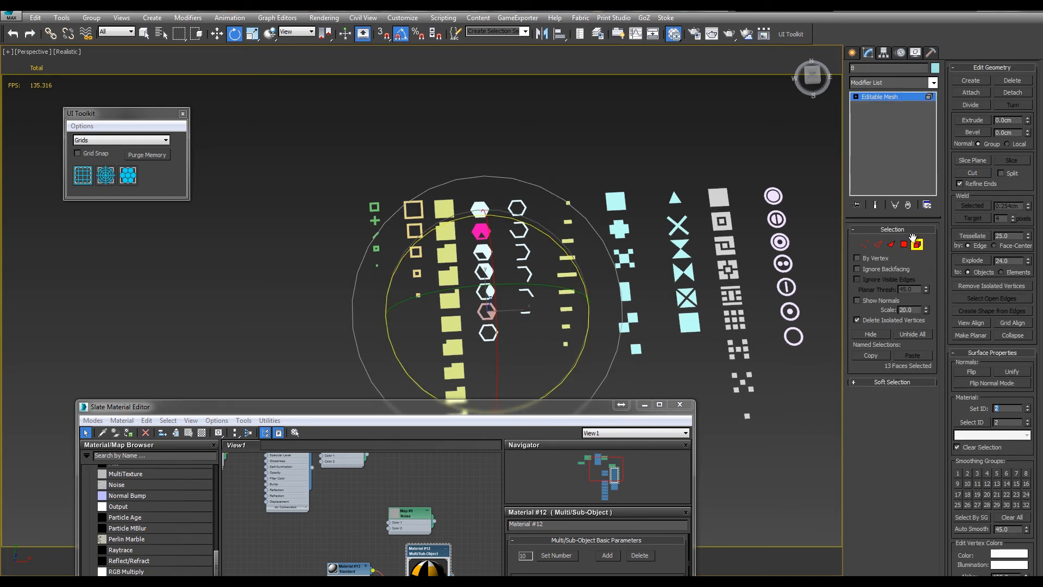
pyautogui.click(918, 244)
pyautogui.click(548, 148)
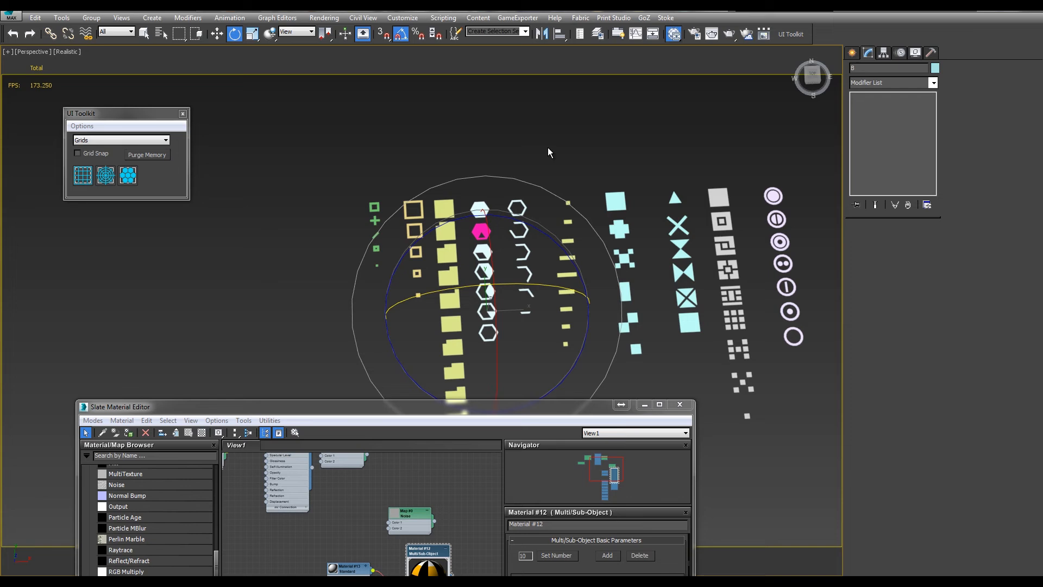
pyautogui.click(483, 228)
pyautogui.click(916, 245)
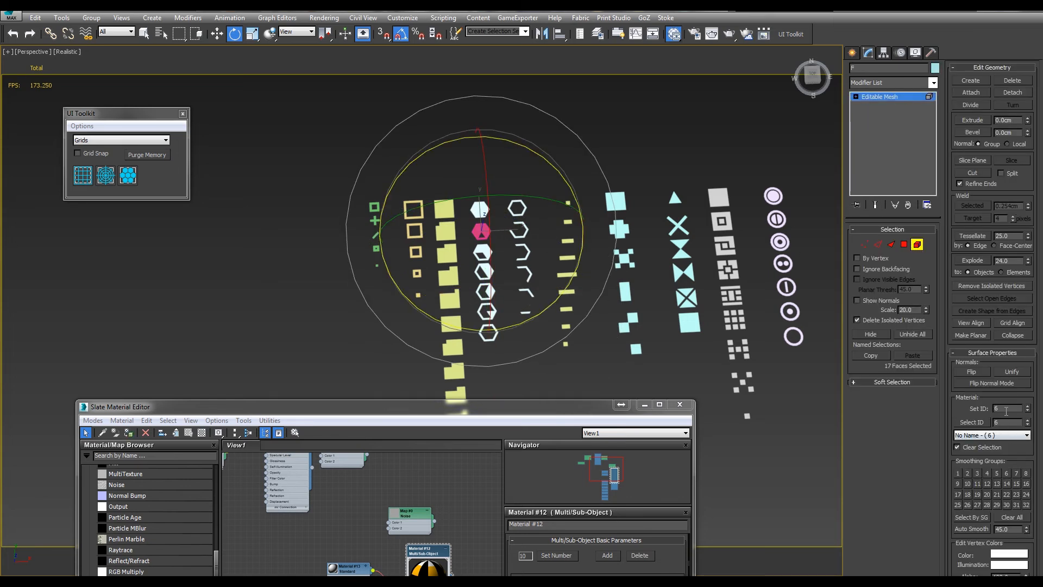
pyautogui.click(917, 245)
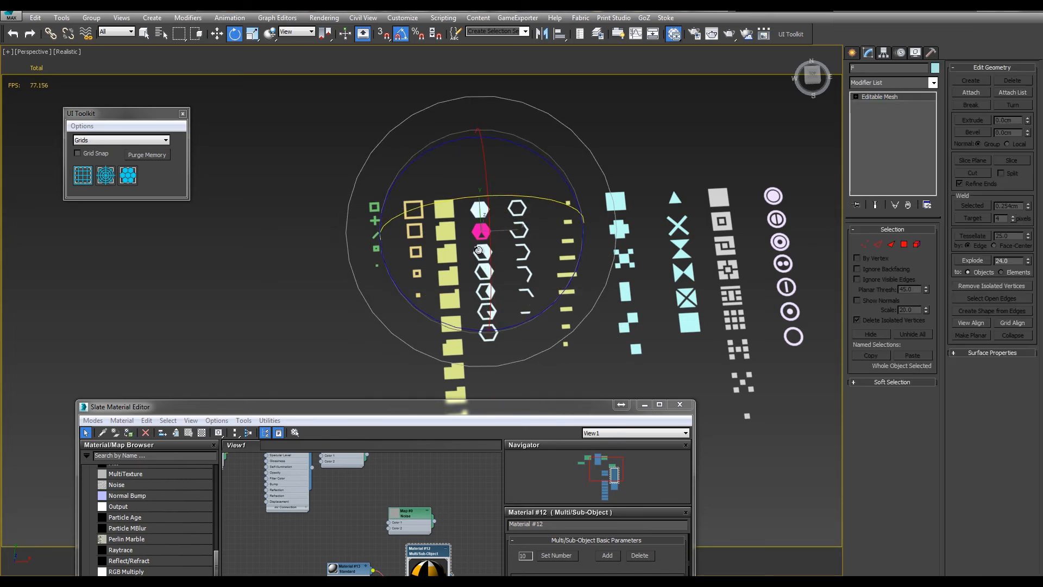
pyautogui.click(917, 245)
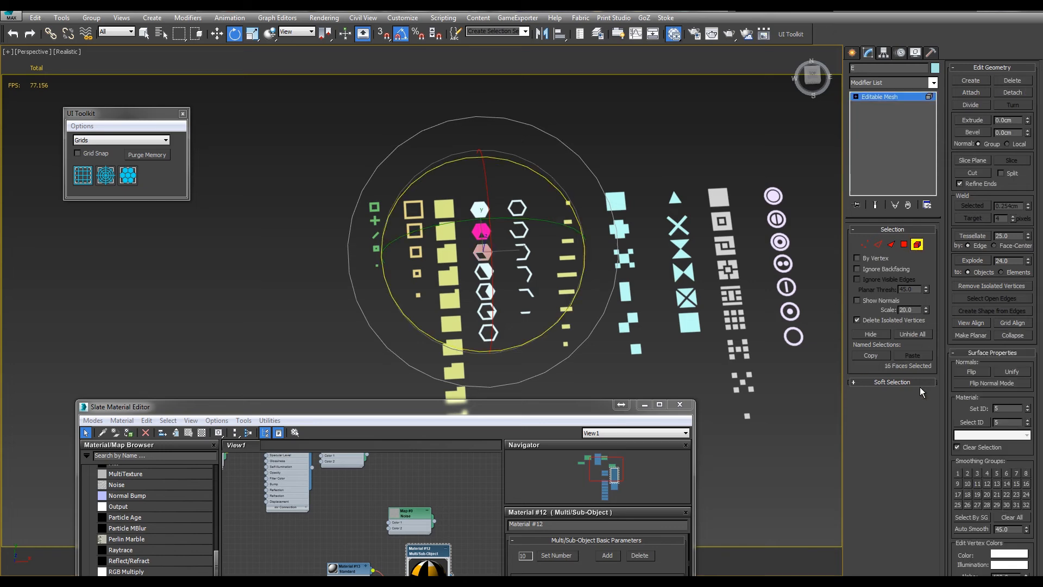
pyautogui.click(917, 246)
# Select the dot grid again and assign it the multicoloured Multi/Sub-Object Material #15
pyautogui.moveTo(476, 406); pyautogui.dragTo(531, 283)
pyautogui.moveTo(302, 185); pyautogui.dragTo(748, 142, button='middle')
pyautogui.moveTo(481, 198); pyautogui.dragTo(653, 181, button='middle')
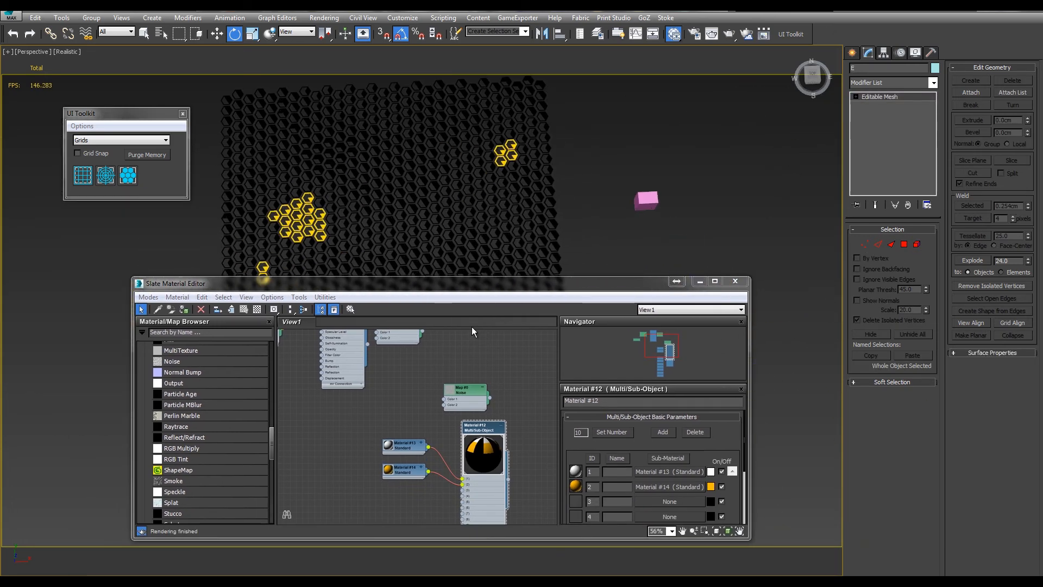
pyautogui.moveTo(472, 525); pyautogui.dragTo(449, 452, button='middle')
pyautogui.moveTo(482, 388); pyautogui.dragTo(525, 363)
pyautogui.click(449, 213)
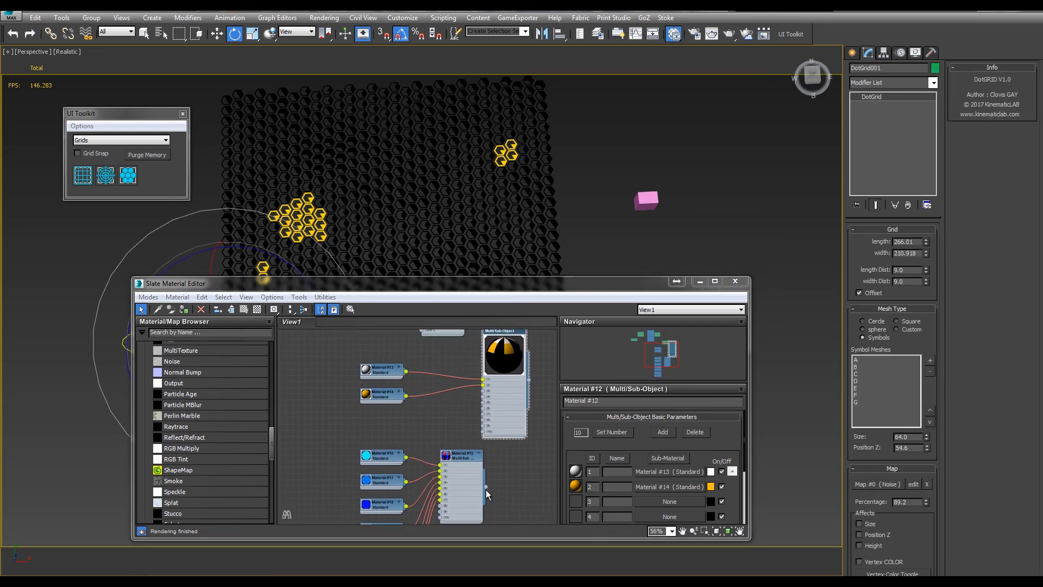
pyautogui.rightClick(460, 451)
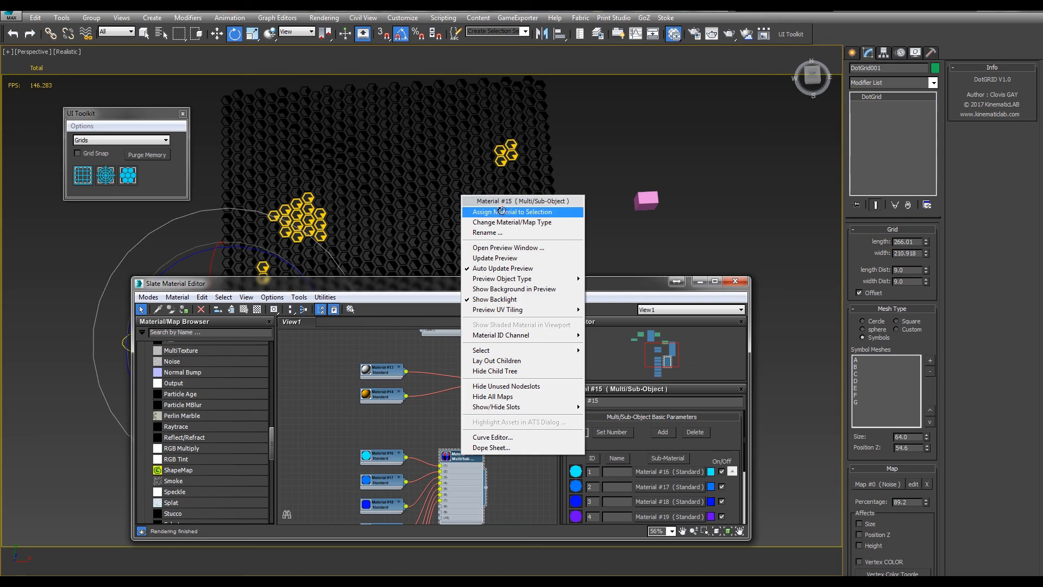
pyautogui.click(501, 211)
pyautogui.moveTo(484, 283); pyautogui.dragTo(813, 316)
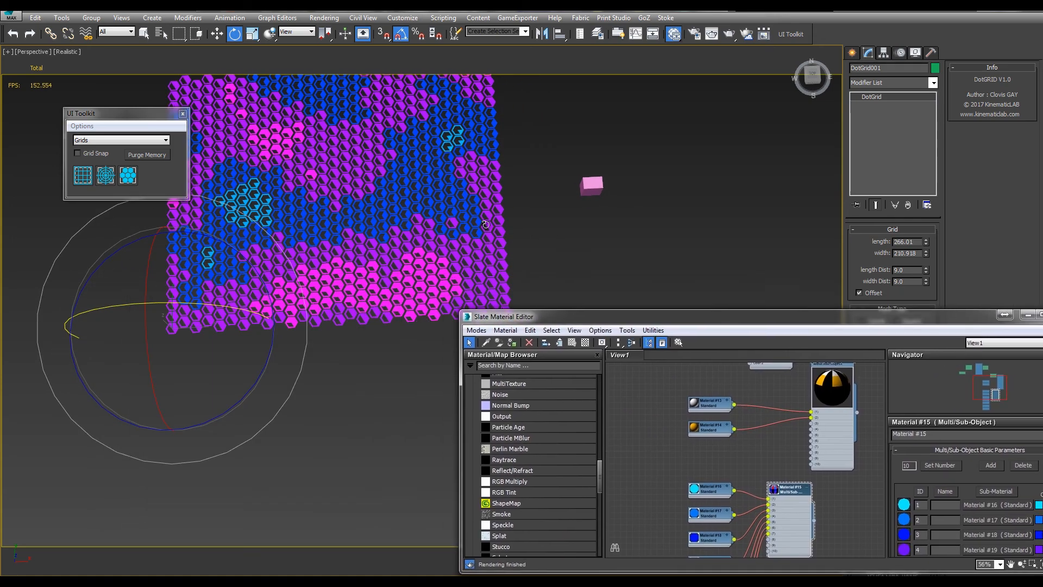
pyautogui.moveTo(485, 224); pyautogui.dragTo(469, 334, button='middle')
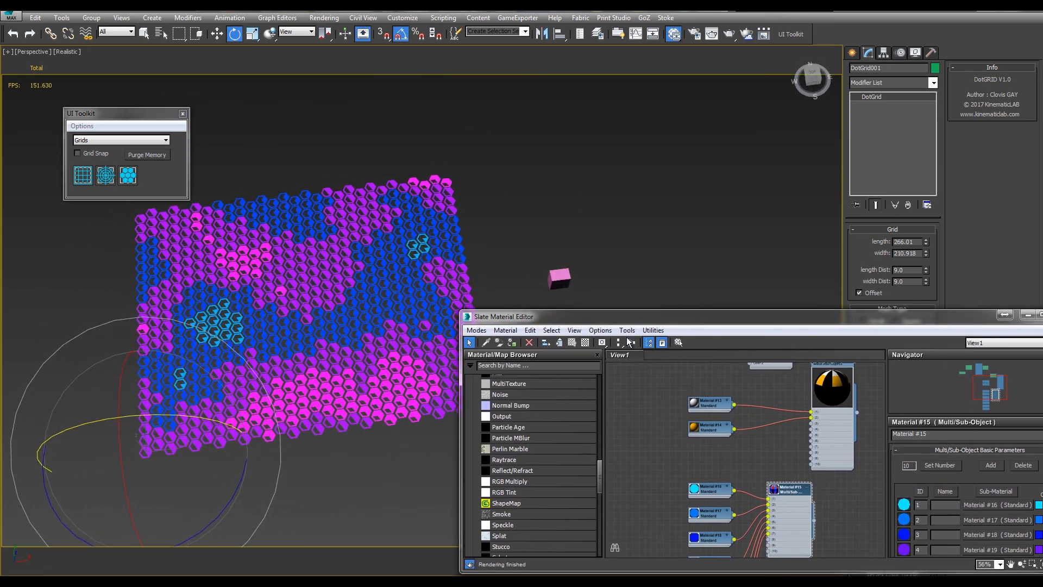
# Show the parameters of the Noise Map #0 that drives the dot grid and set its Phase to 50.0
pyautogui.moveTo(609, 316); pyautogui.dragTo(554, 365)
pyautogui.moveTo(474, 442); pyautogui.dragTo(548, 551, button='middle')
pyautogui.moveTo(417, 486); pyautogui.dragTo(469, 476, button='middle')
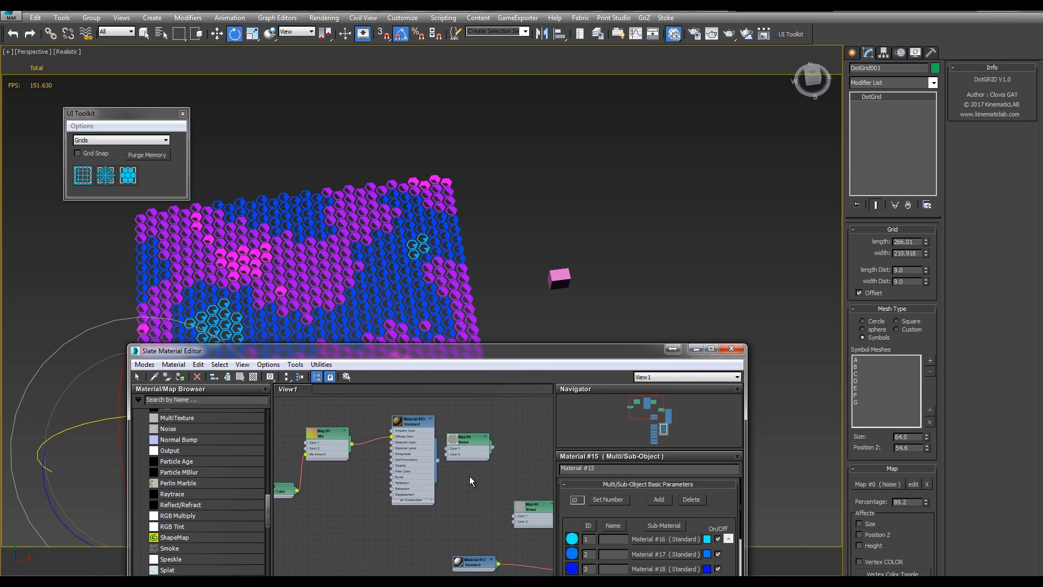
pyautogui.doubleClick(477, 442)
pyautogui.moveTo(724, 539); pyautogui.dragTo(706, 491)
# Close the Slate Material Editor and inspect the coloured hexagon grid from several angles
pyautogui.moveTo(606, 267); pyautogui.dragTo(665, 159, button='middle')
pyautogui.scroll(-3, 665, 160)
pyautogui.keyDown('alt'); pyautogui.moveTo(700, 224); pyautogui.dragTo(670, 216, button='middle'); pyautogui.keyUp('alt')
pyautogui.moveTo(671, 216); pyautogui.dragTo(676, 258, button='middle')
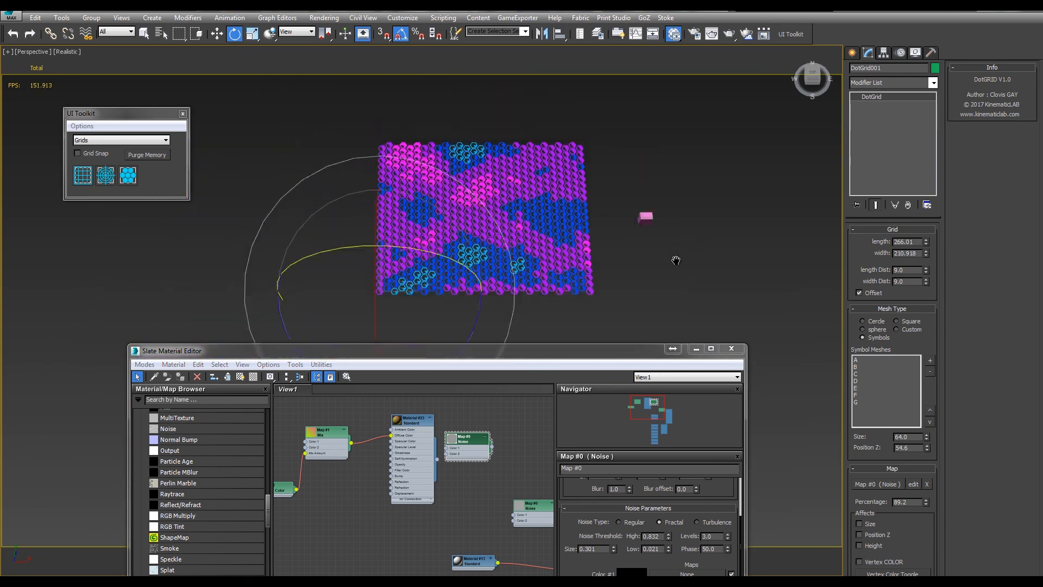
pyautogui.scroll(3, 675, 258)
pyautogui.click(732, 349)
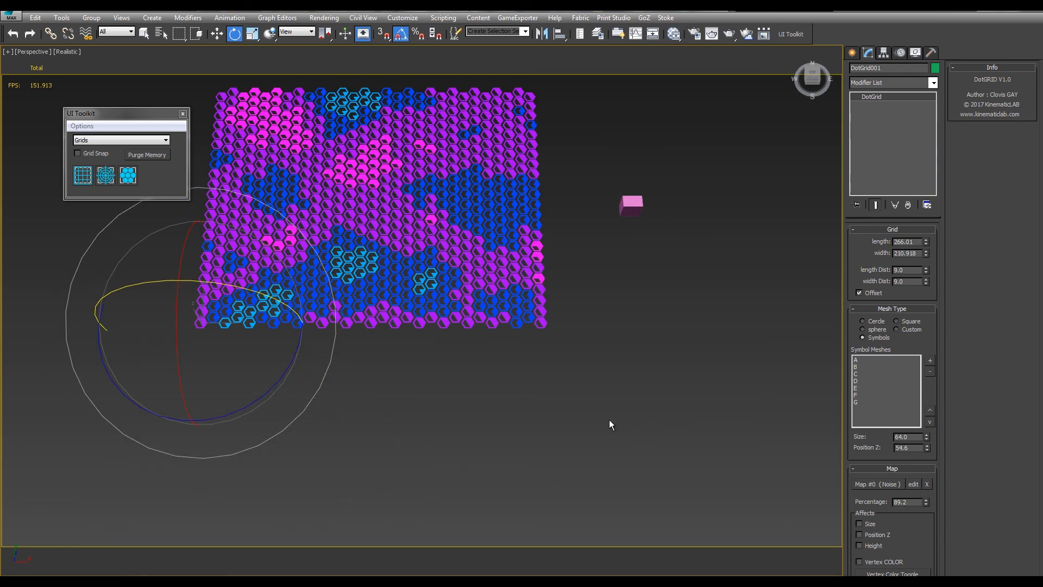
pyautogui.keyDown('alt'); pyautogui.moveTo(610, 425); pyautogui.dragTo(668, 380, button='middle'); pyautogui.keyUp('alt')
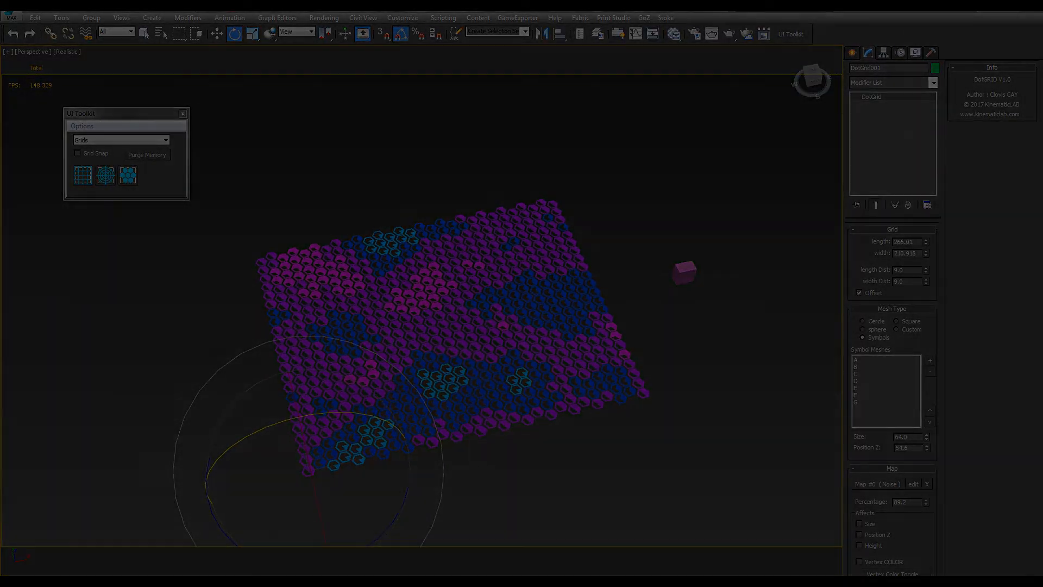